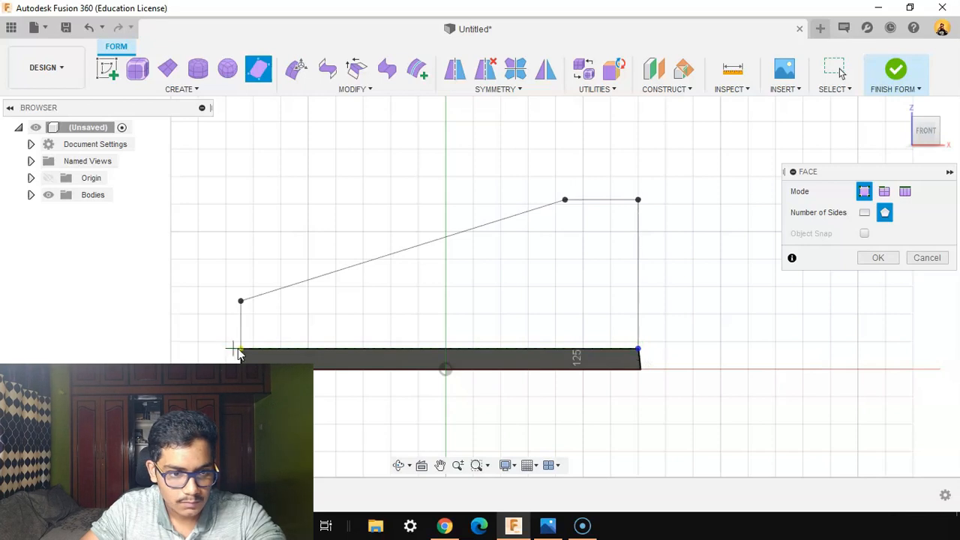
Step: Close the multi-sided upper face of the side profile at its starting corner above the base strip and finish the Face command
left_click(241, 349)
scroll(240, 351, "down", 2)
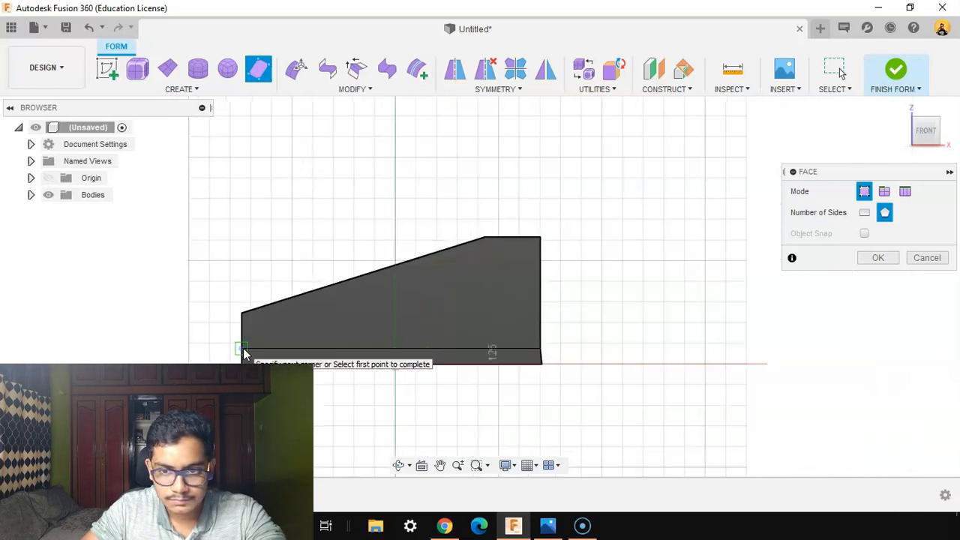
left_click(876, 258)
Step: Use Edit Form to move both side profile faces and all their edges along the Y axis, away from the XZ origin plane
middle_click_drag(630, 272, 585, 252, "shift")
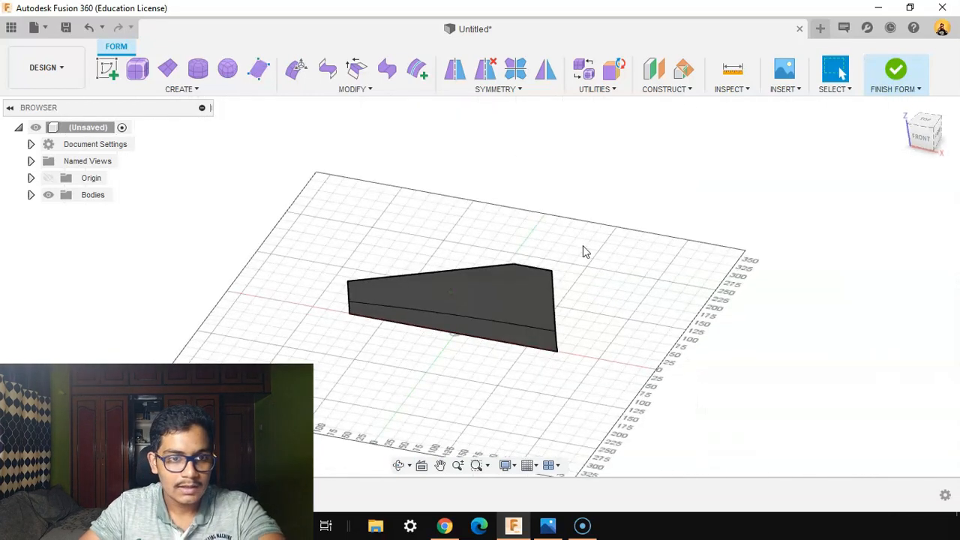
left_click(296, 69)
left_click_drag(313, 238, 633, 382)
middle_click_drag(585, 371, 508, 247, "shift")
left_click_drag(507, 203, 498, 219)
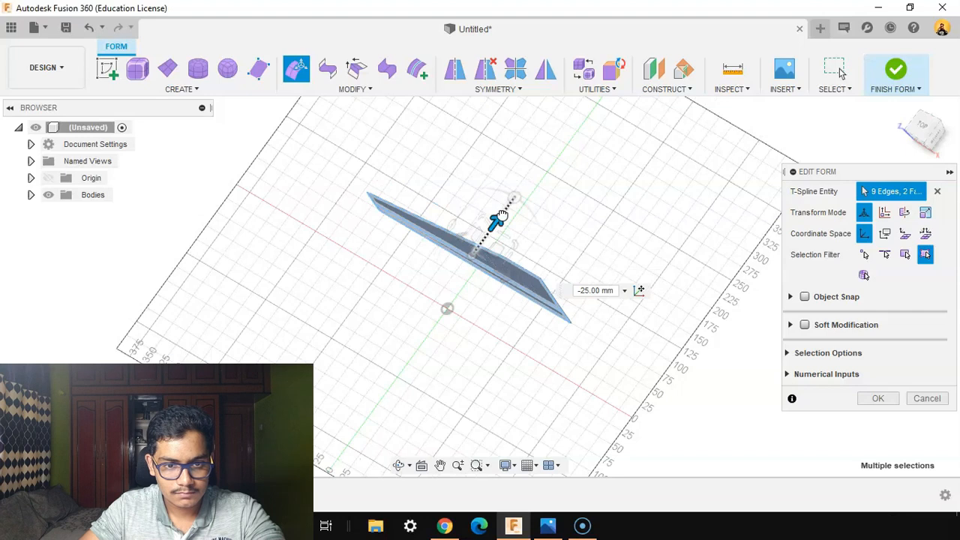
left_click(881, 398)
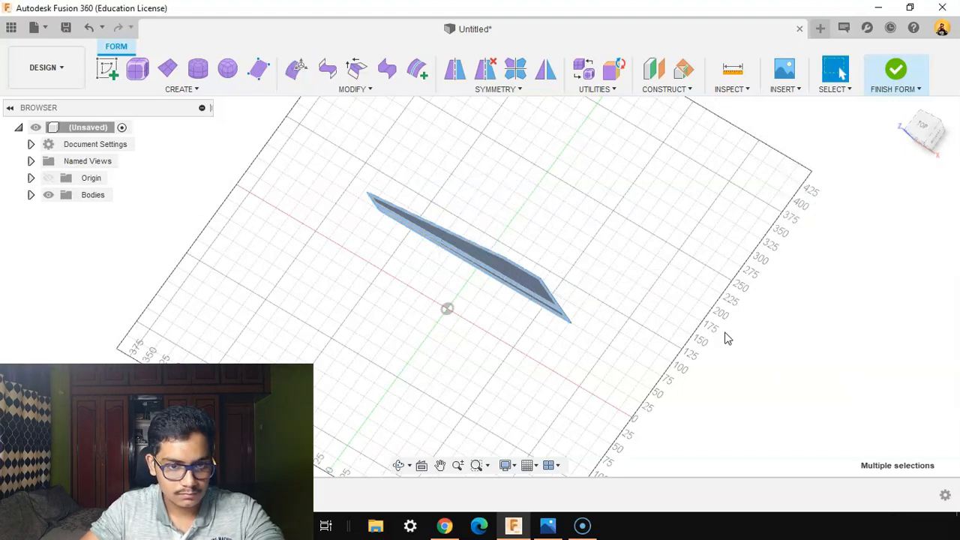
Step: Mirror-duplicate the side profile body across the XZ origin plane with Weld on
middle_click_drag(725, 337, 743, 295, "shift")
left_click(546, 71)
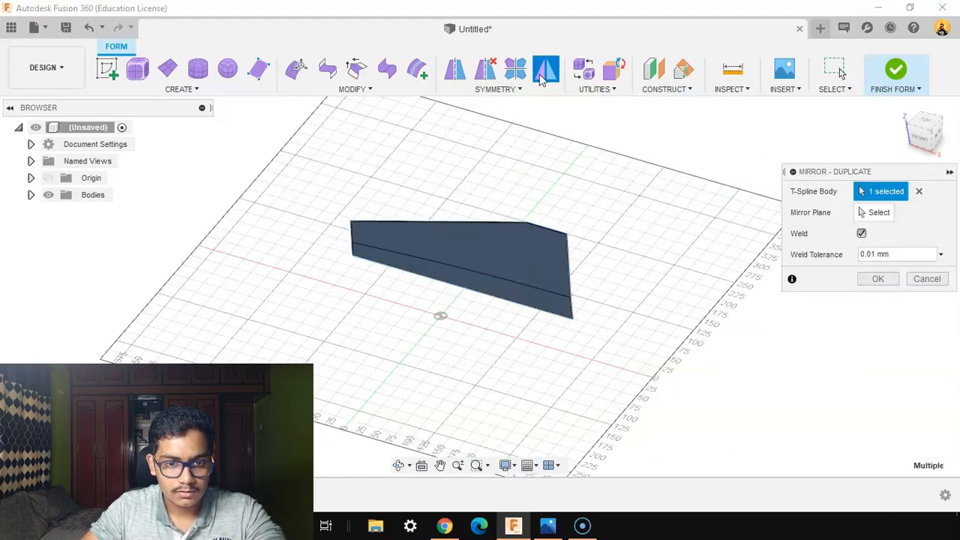
left_click(874, 213)
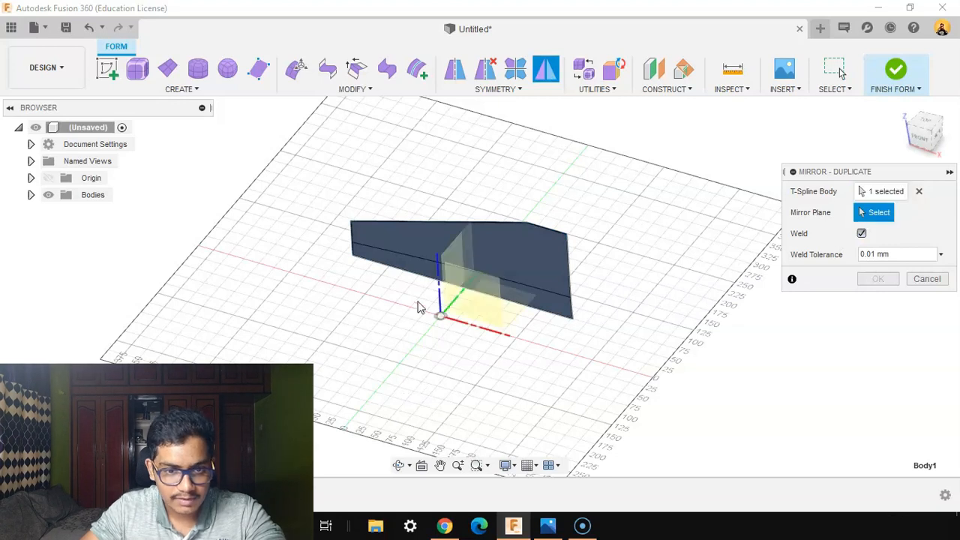
left_click(481, 297)
left_click(879, 279)
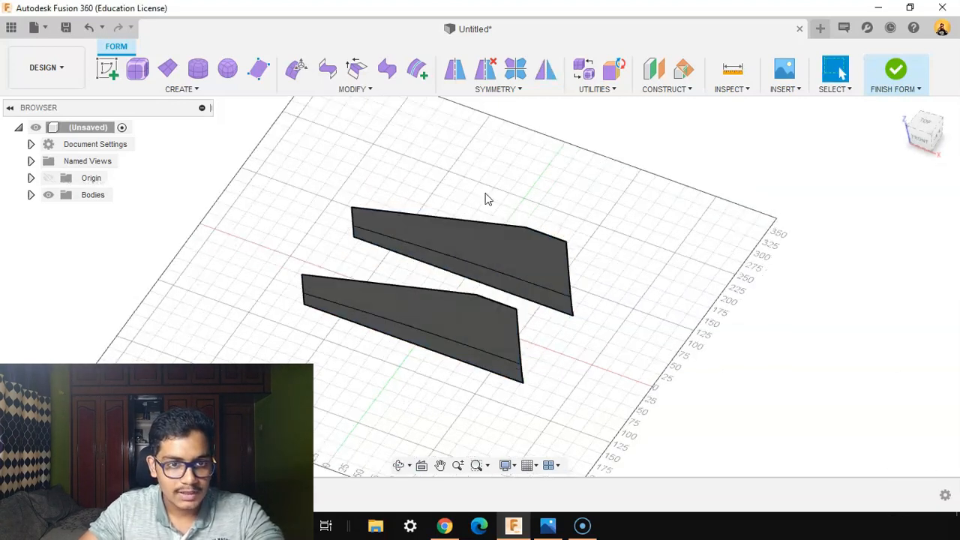
Step: Bridge the full outer edge loops of the two side profiles with 3 faces
left_click(328, 69)
scroll(433, 208, "up", 2)
left_click(438, 211)
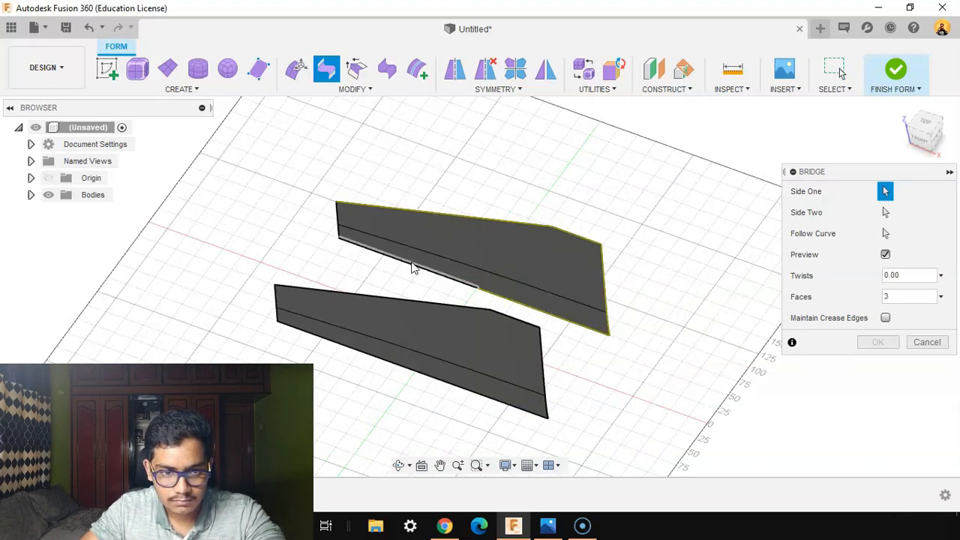
scroll(339, 229, "up", 2)
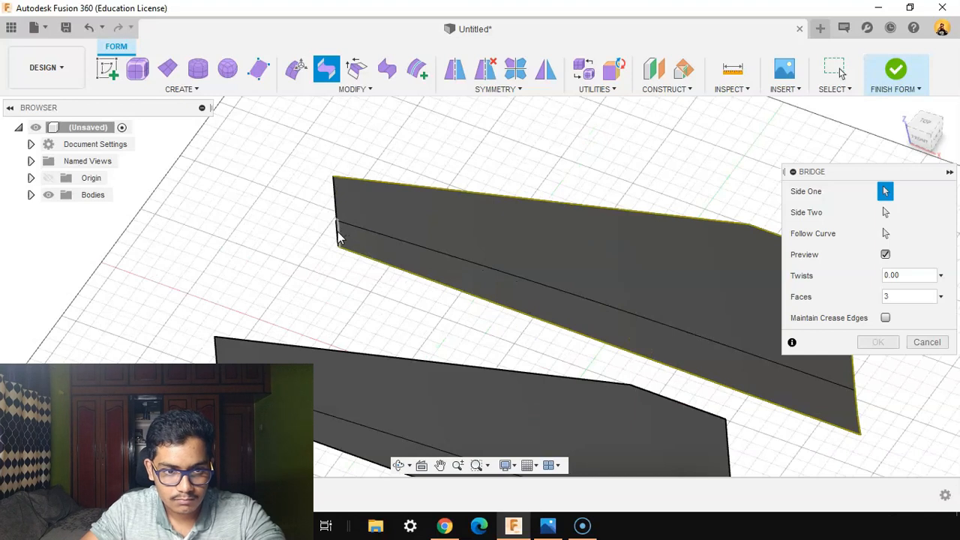
scroll(395, 313, "down", 4)
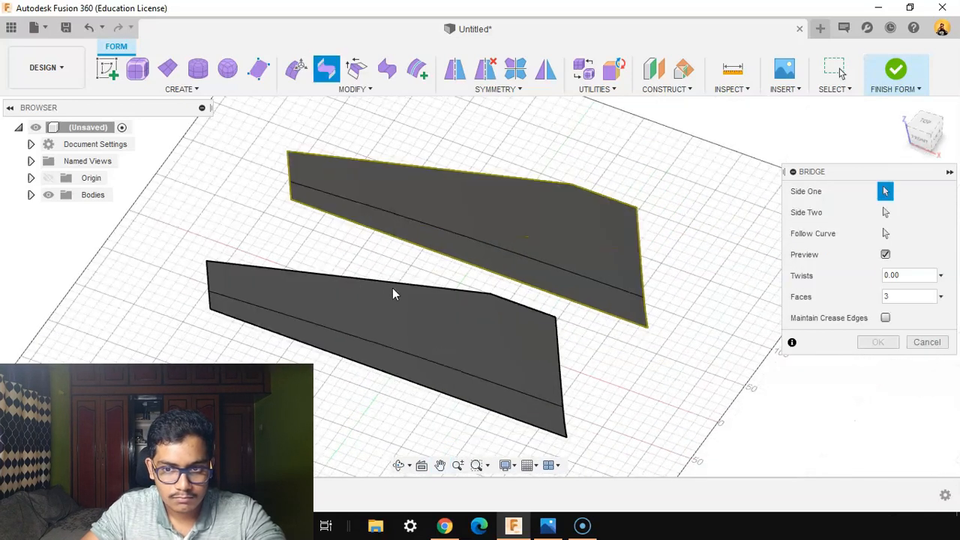
left_click(451, 292)
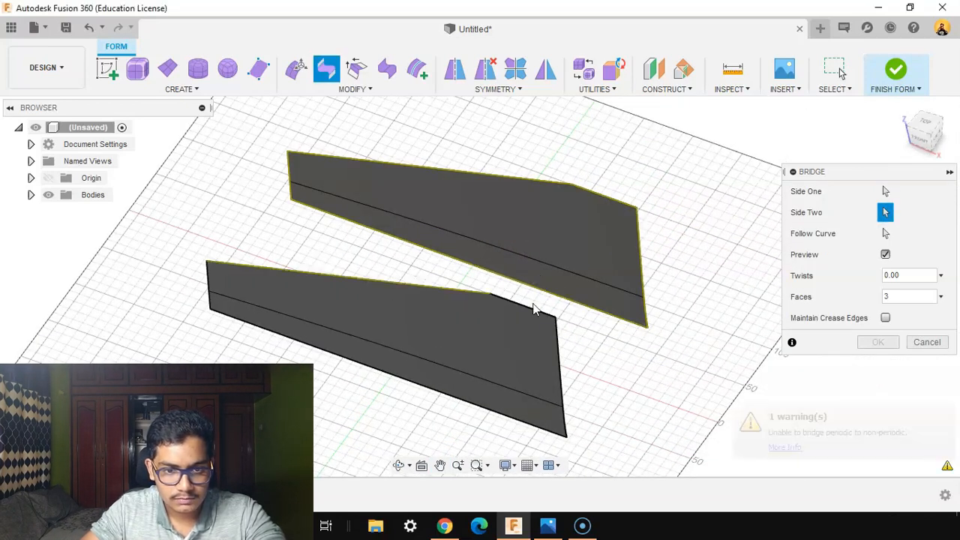
left_click(564, 428)
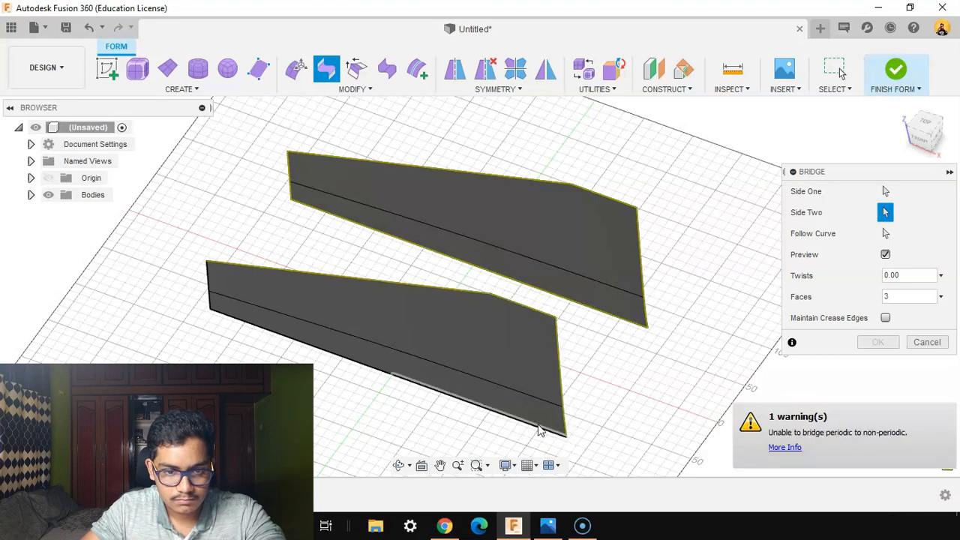
left_click(209, 283)
left_click(879, 385)
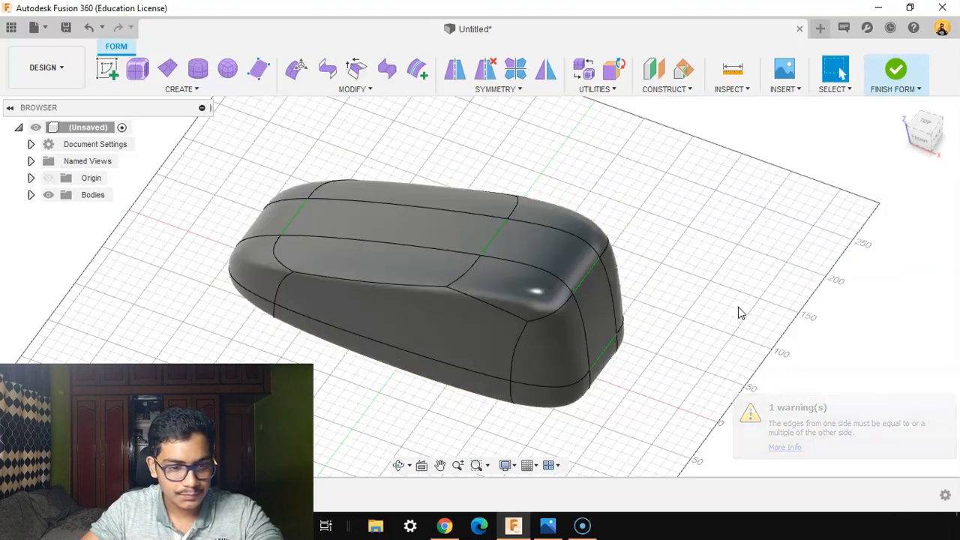
Step: Delete the top faces at the tall end of the body to leave an opening there
middle_click_drag(739, 313, 583, 316, "shift")
scroll(583, 315, "up", 3)
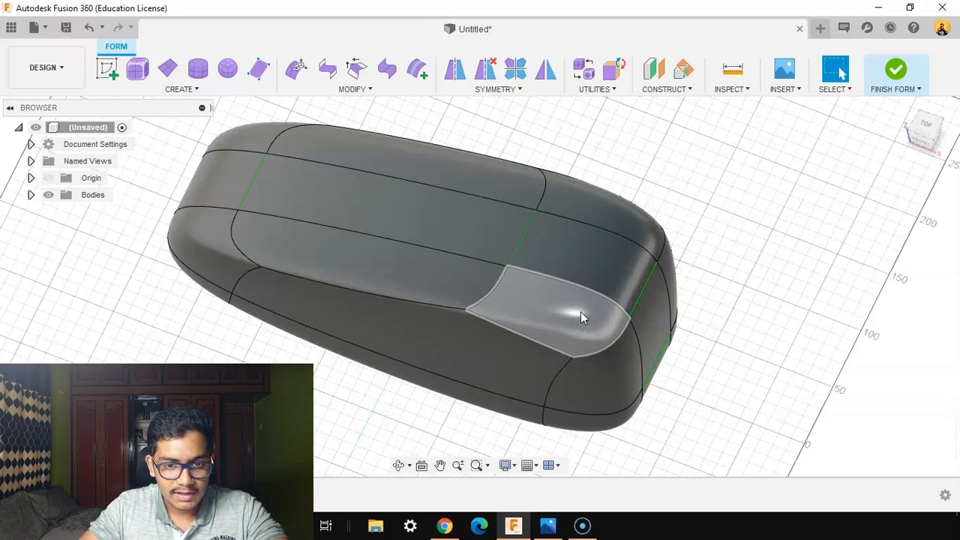
left_click(580, 312)
left_click(608, 259, "shift")
left_click(822, 411)
Step: Subdivide the large front side face using the Exact insert mode
middle_click_drag(757, 388, 697, 278, "shift")
left_click(449, 319)
right_click(451, 321)
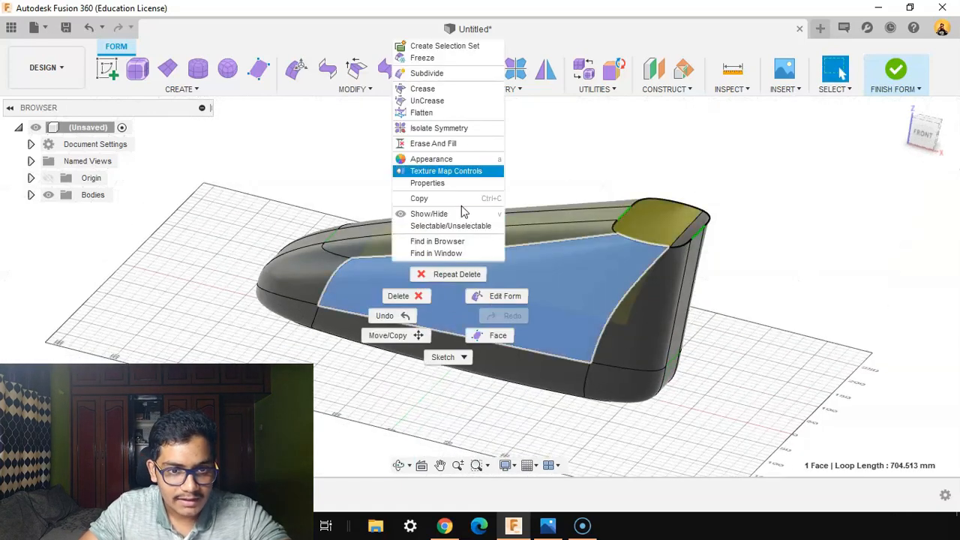
left_click(427, 74)
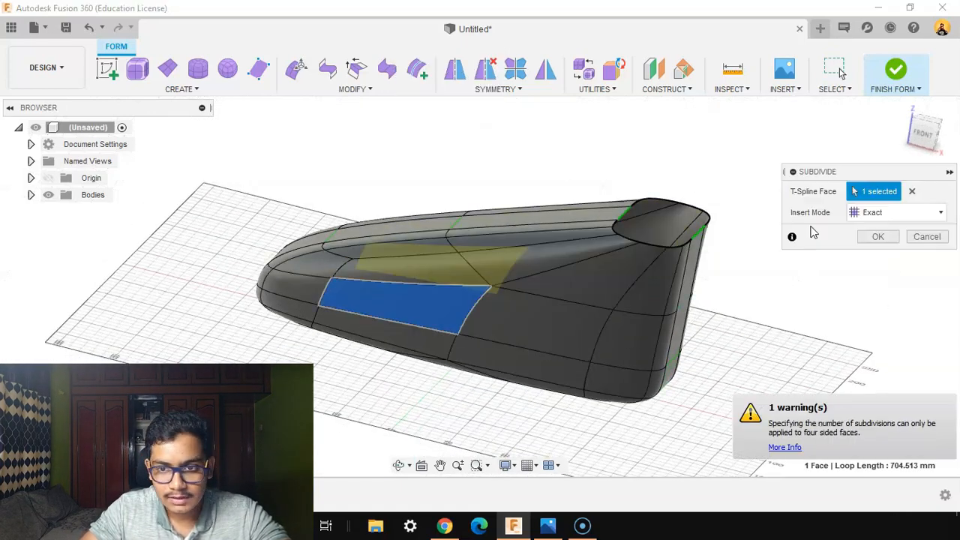
left_click(880, 238)
Step: Move the two upper cross edges at the low nose end about 16 mm up and 2.8 mm outward along X in the front view
mouse_move(815, 260)
middle_mouse_down("shift")
mouse_move(847, 240)
mouse_move(820, 249)
middle_mouse_up("shift")
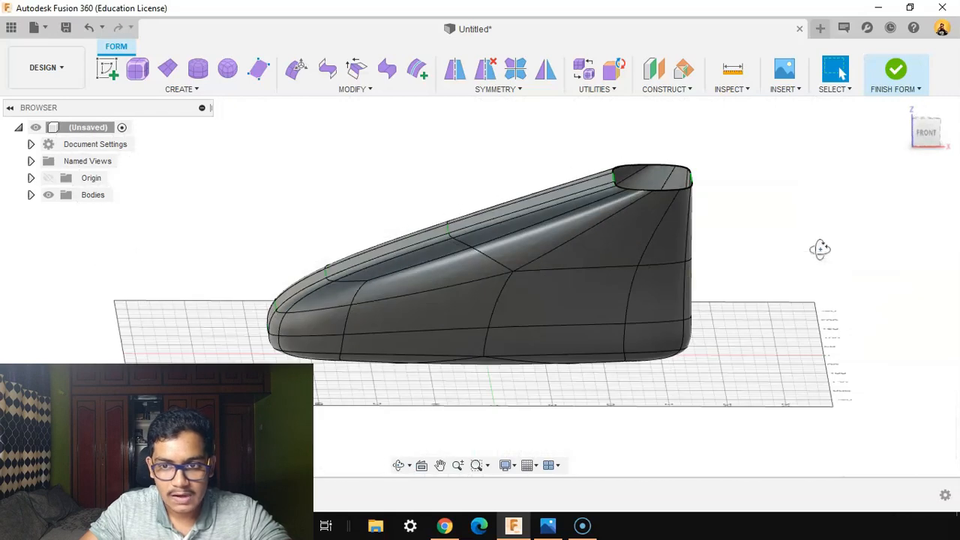
left_click(927, 137)
scroll(540, 337, "up", 4)
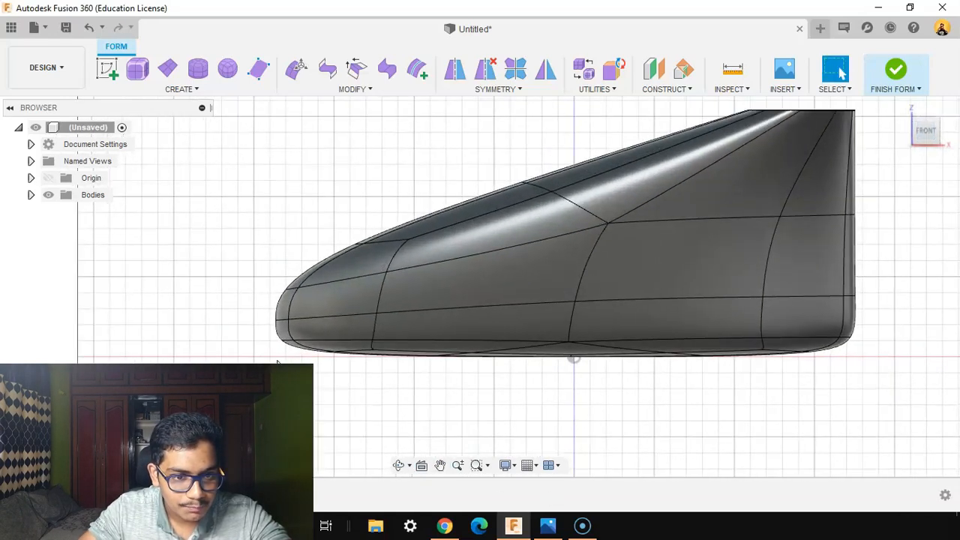
middle_click_drag(573, 353, 313, 336, "shift")
double_click(309, 324)
key("Escape")
scroll(313, 326, "up", 2)
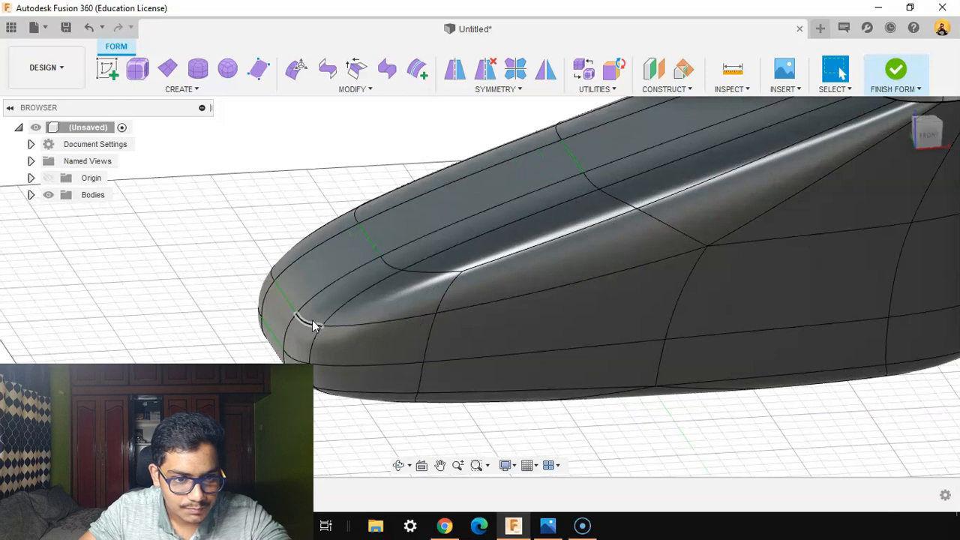
left_click(285, 295, "shift")
left_click(930, 140)
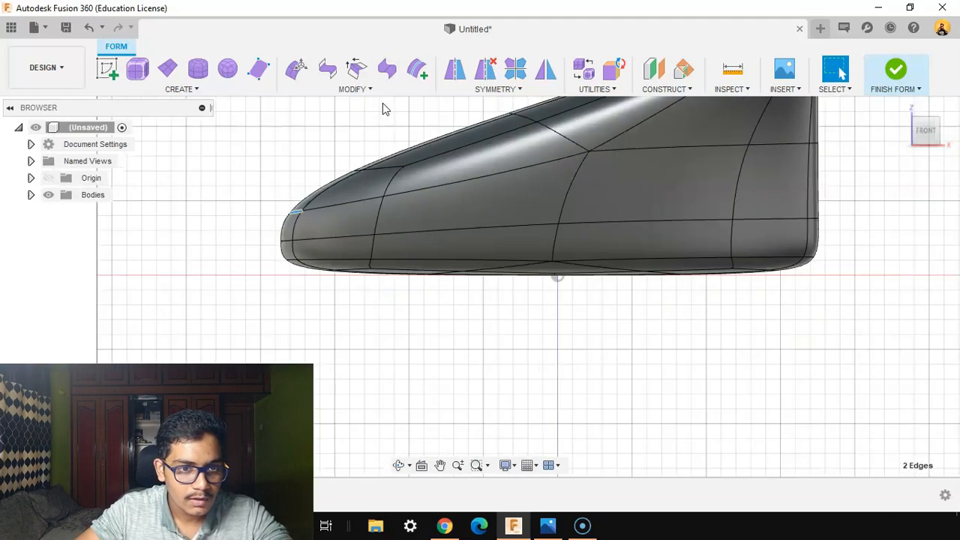
left_click(294, 69)
left_click_drag(321, 292, 312, 271)
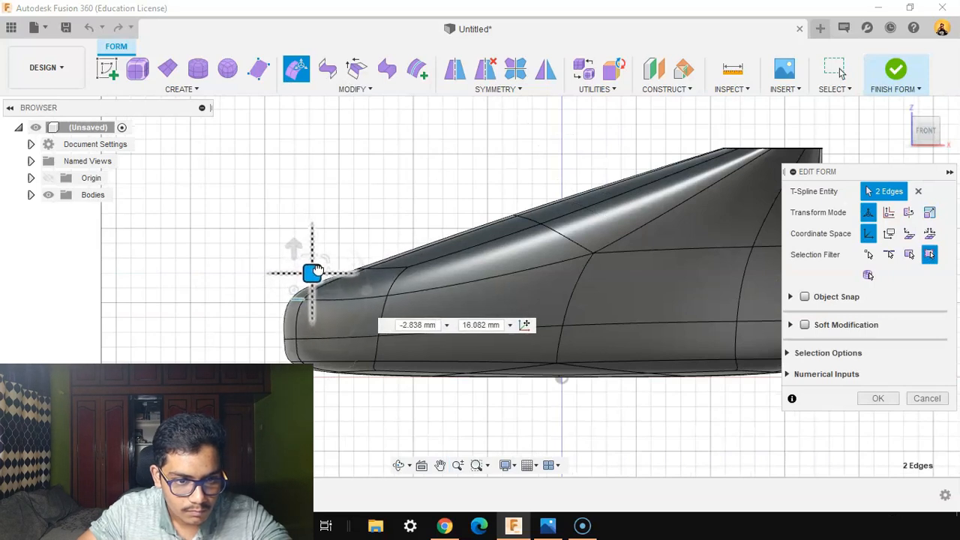
scroll(398, 350, "down", 2)
left_click(439, 385)
Step: Select the nine faces on the sloping top and its near shoulder, and raise them in the front view
middle_click_drag(436, 373, 478, 360, "shift")
scroll(478, 366, "up", 3)
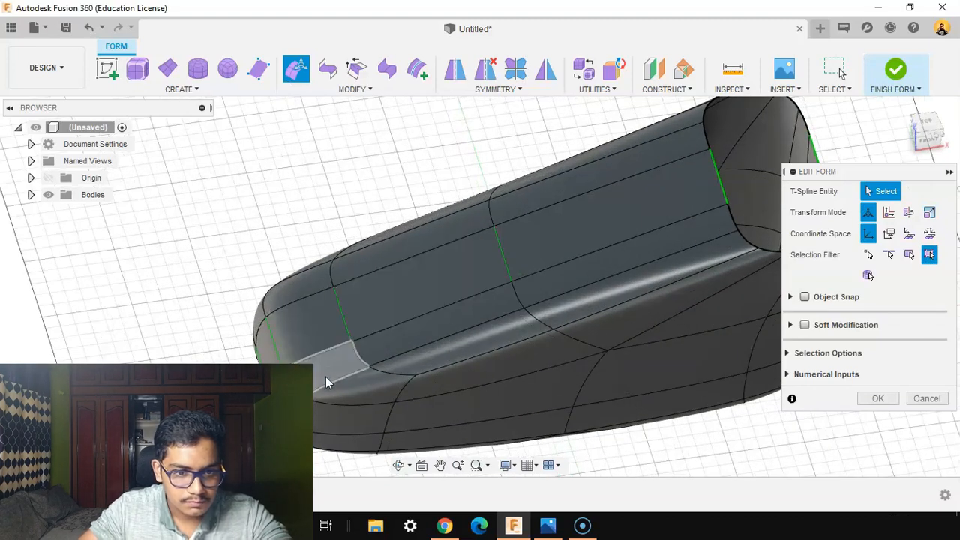
left_click(325, 377)
left_click(428, 334, "shift")
left_click(596, 265, "shift")
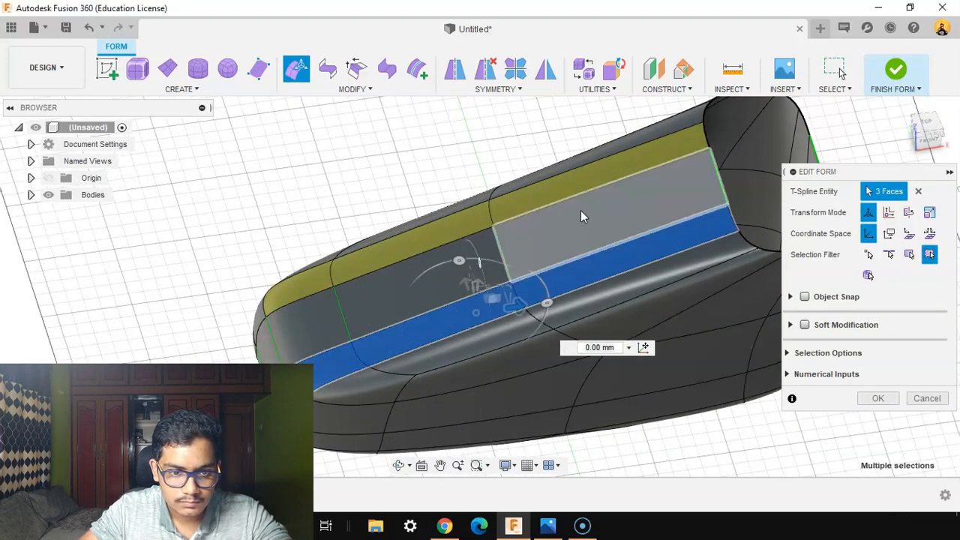
left_click(581, 210, "shift")
left_click(405, 293, "shift")
left_click(386, 378, "shift")
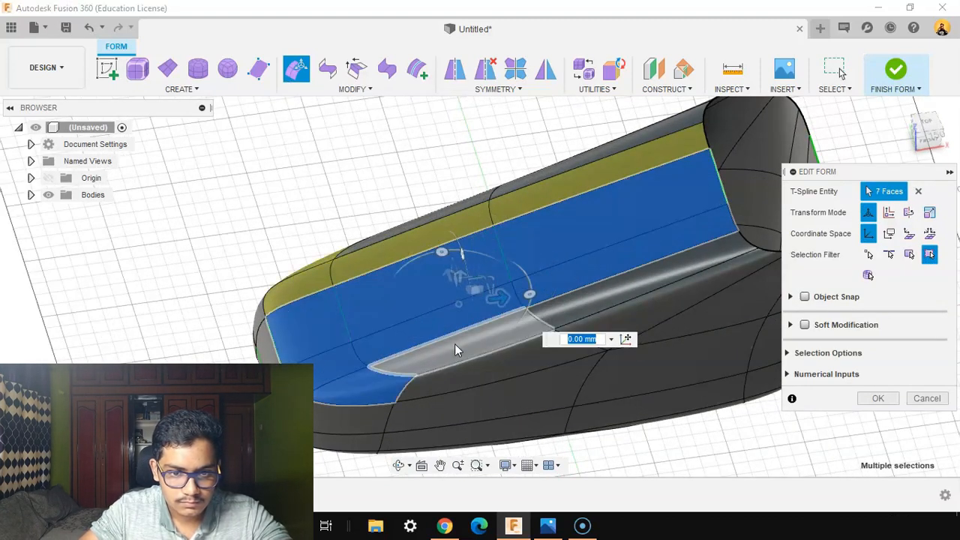
left_click(455, 344, "shift")
left_click(578, 303, "shift")
left_click(929, 135)
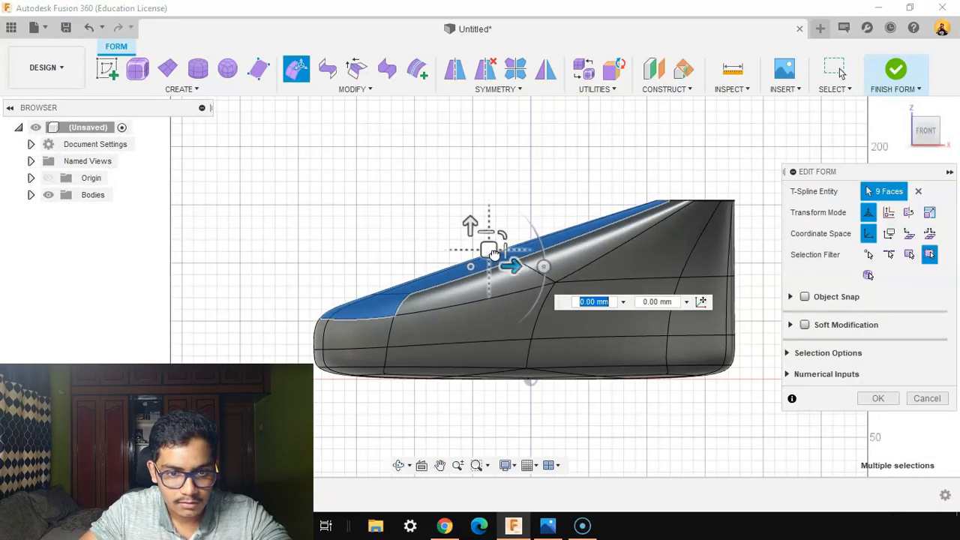
left_click_drag(494, 255, 490, 230)
left_click(553, 417)
Step: Try to lower the near-side vertex on the opening's rim in the front view, and undo that move
middle_click_drag(605, 409, 525, 407)
middle_click_drag(615, 368, 601, 405, "shift")
scroll(622, 255, "up", 3)
left_click(550, 297)
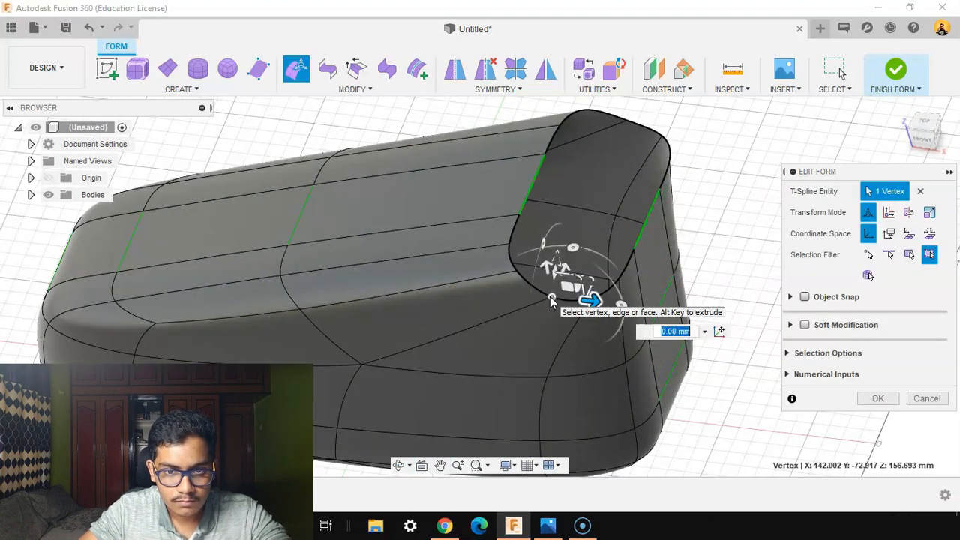
left_click(924, 138)
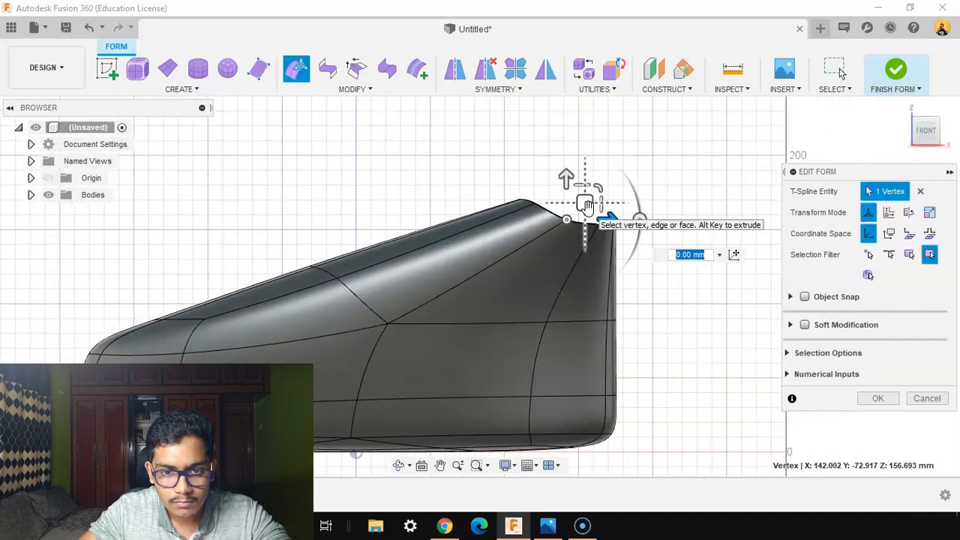
left_click_drag(583, 205, 572, 240)
left_click(92, 31)
Step: Add the neighbouring rim vertex to the selection and move both near-side vertices down and toward the nose in the front view
middle_click_drag(633, 200, 604, 327, "shift")
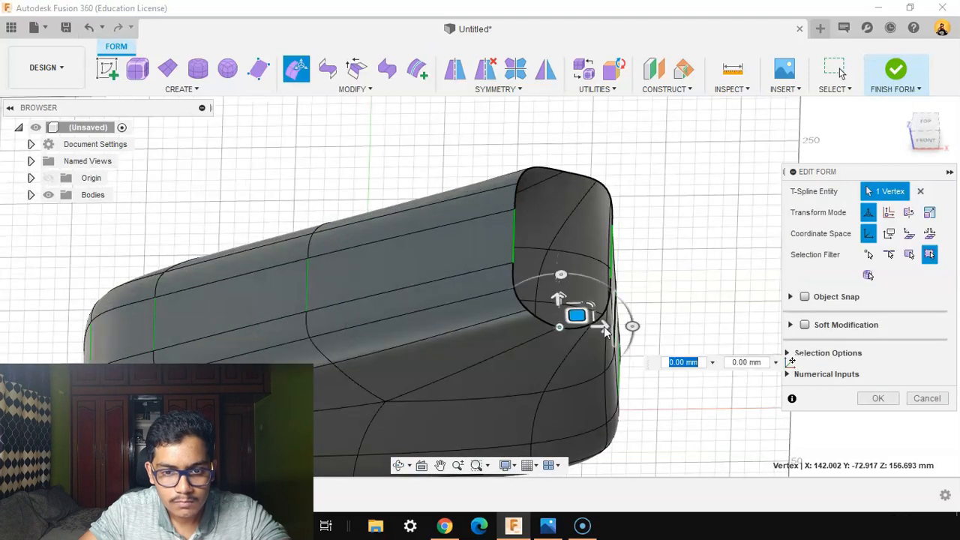
scroll(585, 327, "up", 2)
scroll(600, 321, "up", 2)
left_click(598, 321, "ctrl")
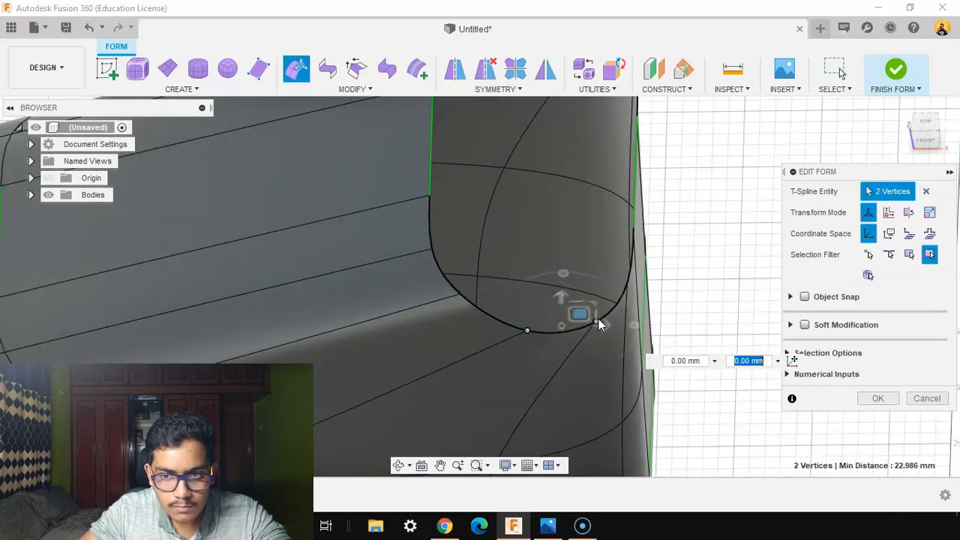
left_click(927, 141)
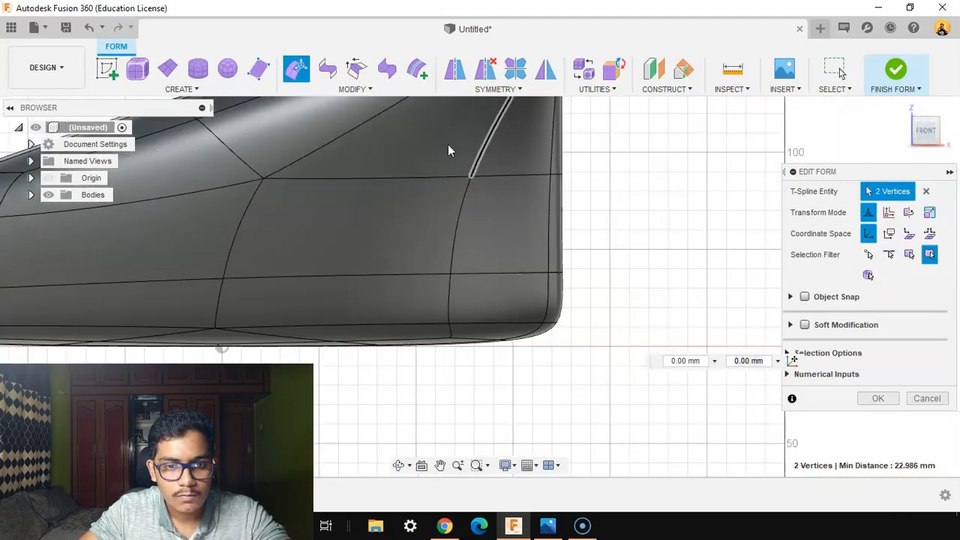
left_click_drag(469, 208, 444, 253)
Step: Move the two vertices at the rear of the opening's rim about 22 mm outward and 34 mm up in the front view
middle_click_drag(606, 226, 461, 228, "shift")
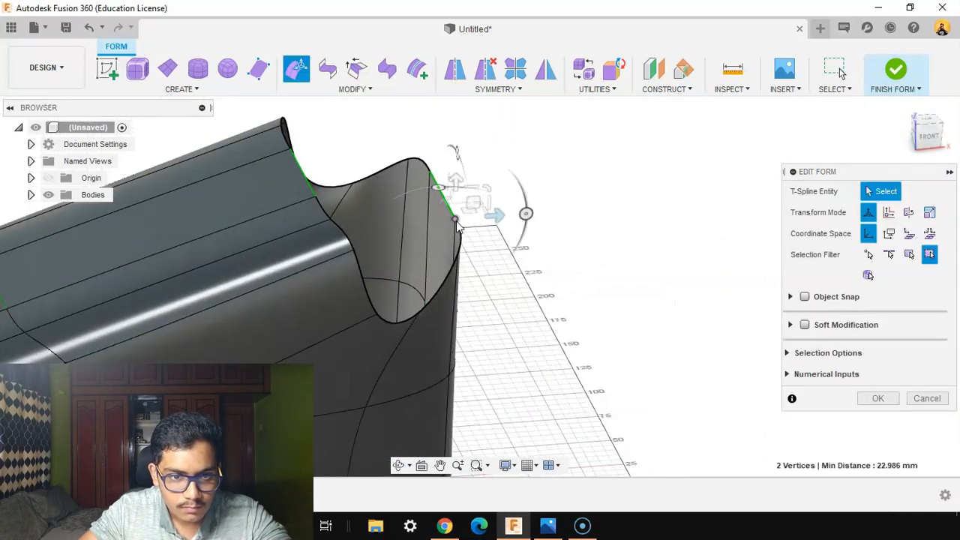
left_click(455, 219)
scroll(455, 216, "up", 3)
left_click(413, 150, "ctrl")
scroll(444, 173, "down", 2)
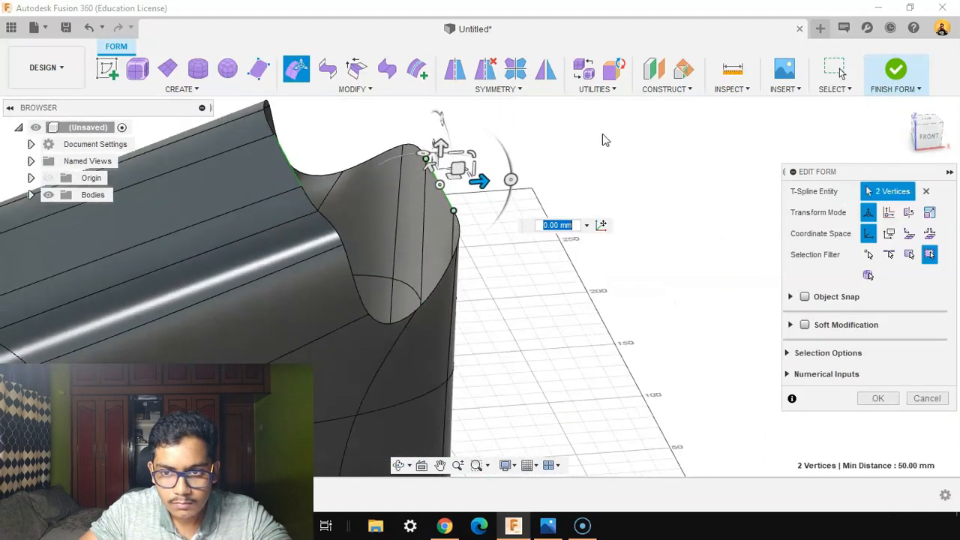
left_click(933, 141)
left_click_drag(531, 191, 568, 170)
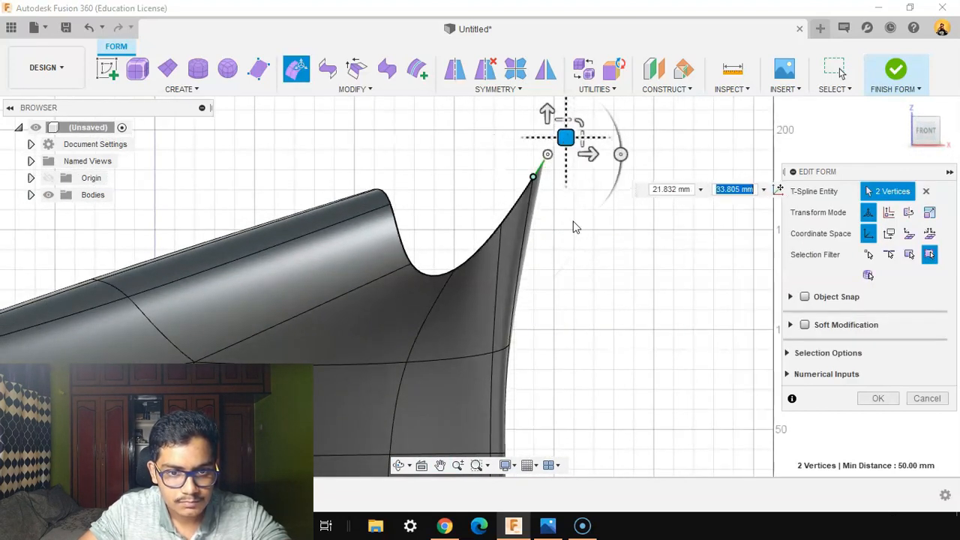
scroll(565, 300, "down", 2)
scroll(626, 285, "up", 2)
Step: Try to scale the full edge loop around the opening's rim, and undo that change
middle_click_drag(628, 285, 628, 308, "shift")
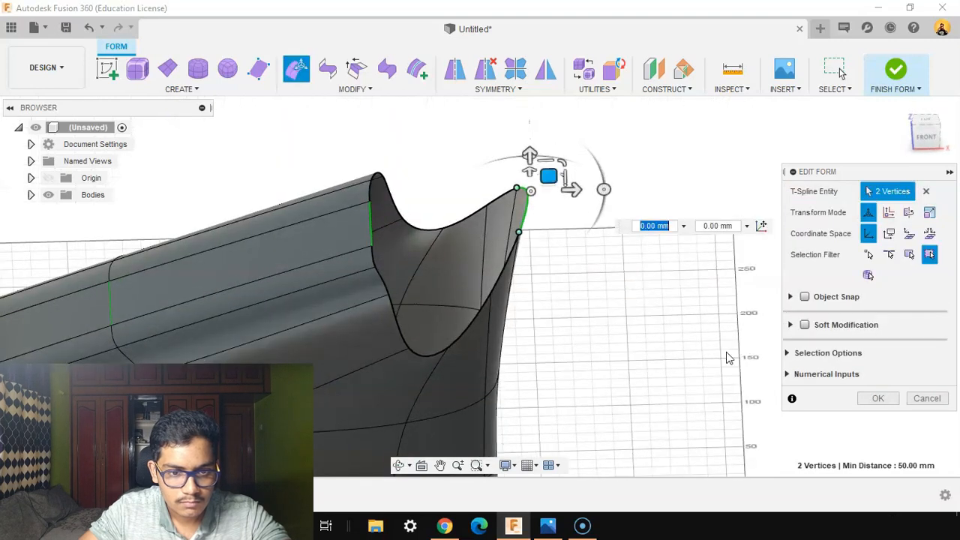
left_click(666, 337)
double_click(393, 311)
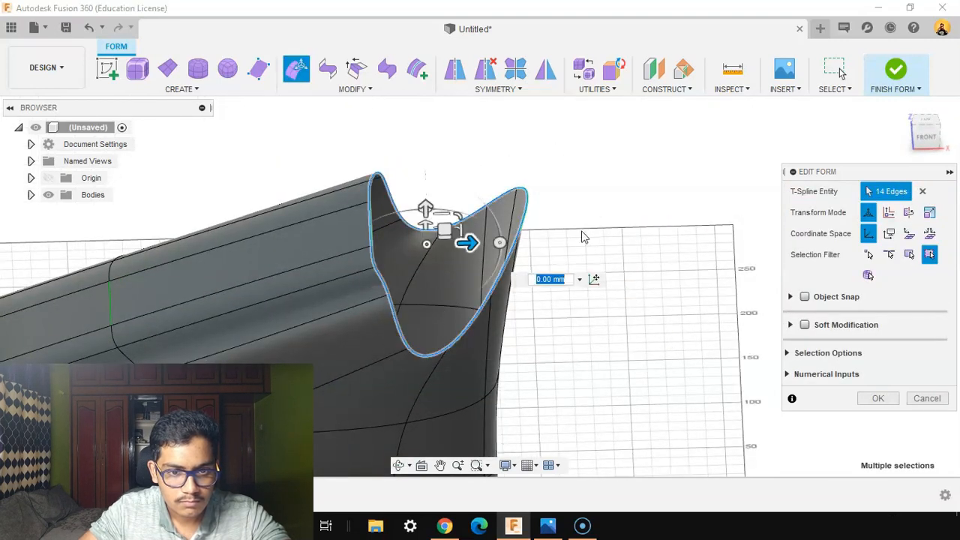
mouse_move(428, 247)
left_mouse_down()
mouse_move(439, 267)
mouse_move(435, 250)
left_mouse_up()
middle_click_drag(513, 300, 675, 315, "shift")
left_click(90, 28)
middle_click_drag(532, 273, 639, 345, "shift")
middle_click_drag(359, 214, 556, 175, "shift")
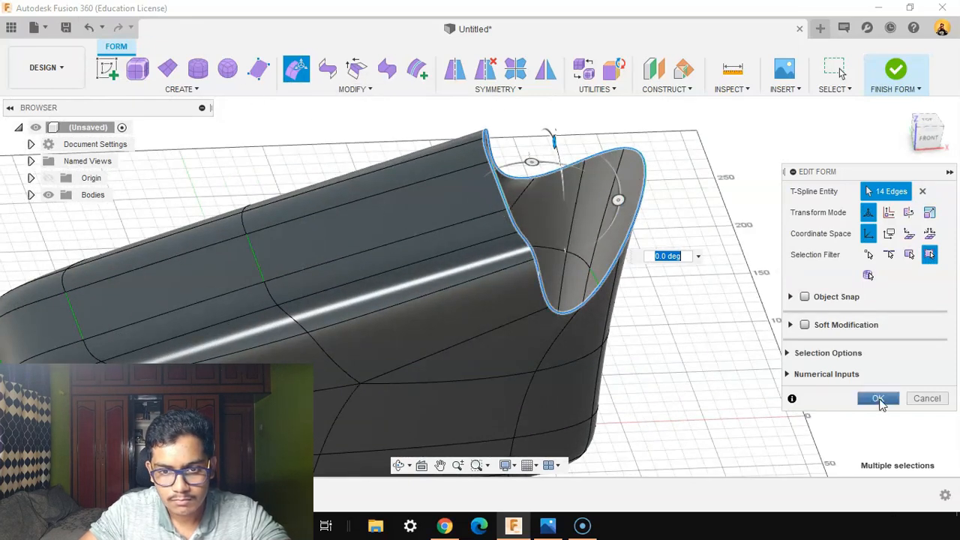
Step: Apply the form edits, then reselect the opening's full rim loop in Edit Form and scale it slightly
left_click(877, 399)
right_click(823, 285)
left_click(715, 316)
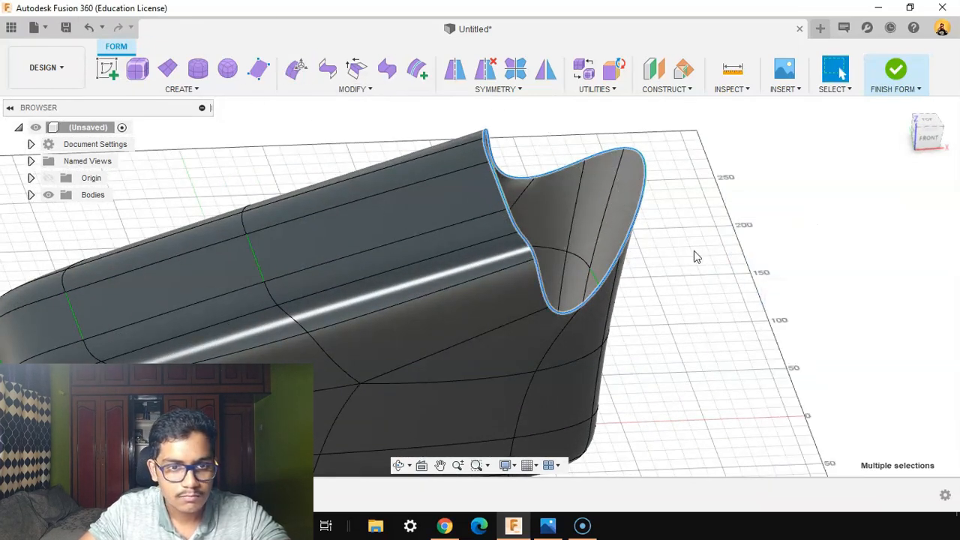
key("Escape")
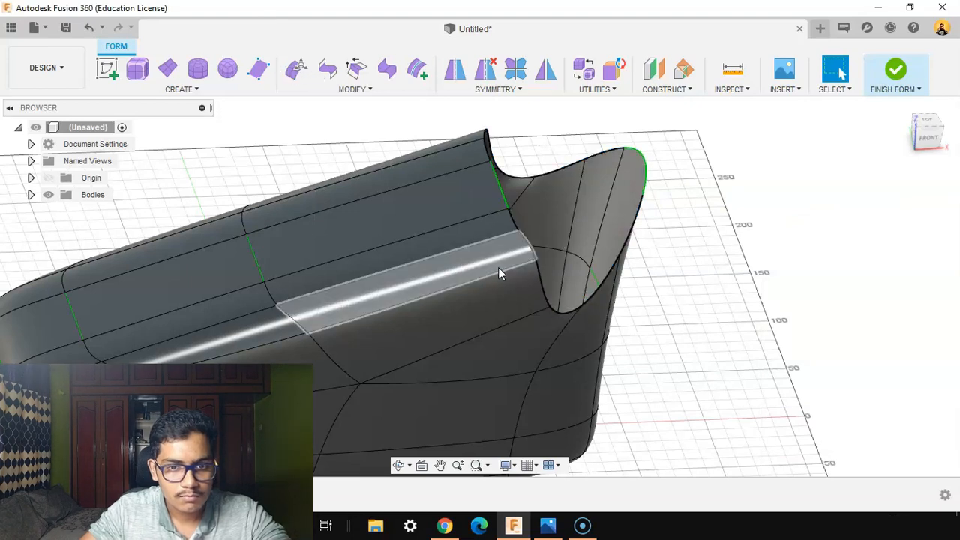
left_click(294, 68)
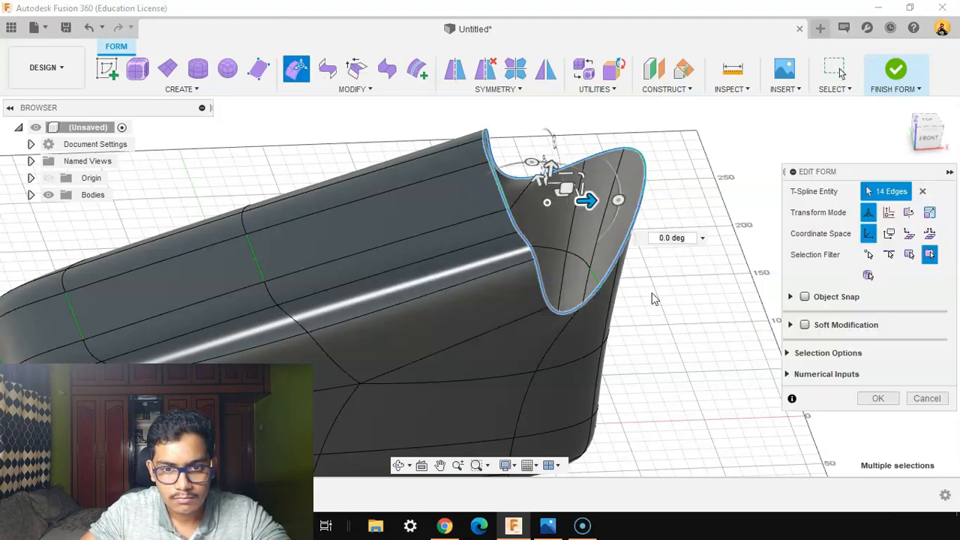
left_click_drag(549, 206, 548, 201)
Step: Restrict the selection to vertices and select three neighbouring vertices on the near side of the forefoot, from the sole edge upward
middle_click_drag(649, 364, 683, 221, "shift")
left_click(922, 135)
scroll(482, 322, "down", 2)
middle_click_drag(482, 322, 482, 375)
scroll(640, 241, "up", 2)
middle_click_drag(640, 241, 571, 229, "shift")
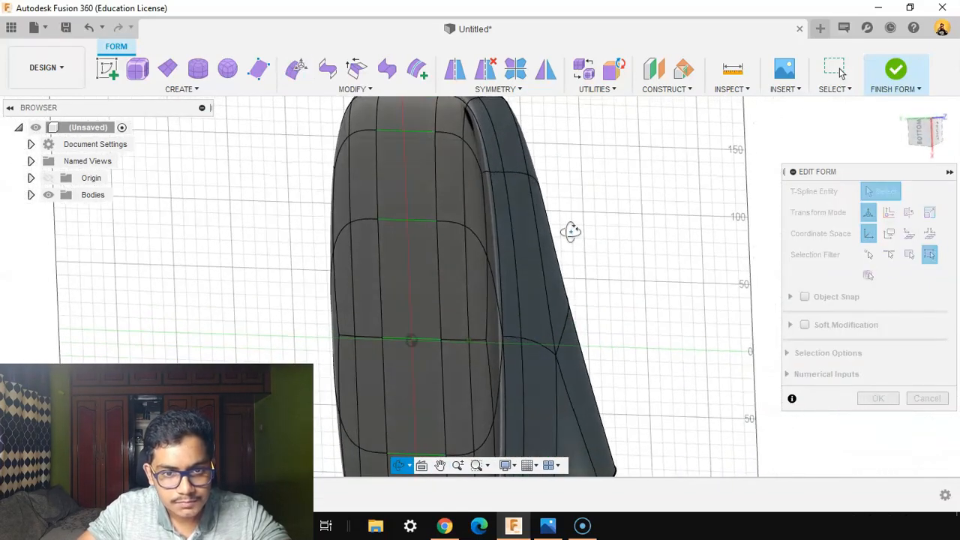
scroll(484, 200, "up", 3)
scroll(480, 195, "up", 1)
scroll(465, 229, "up", 1)
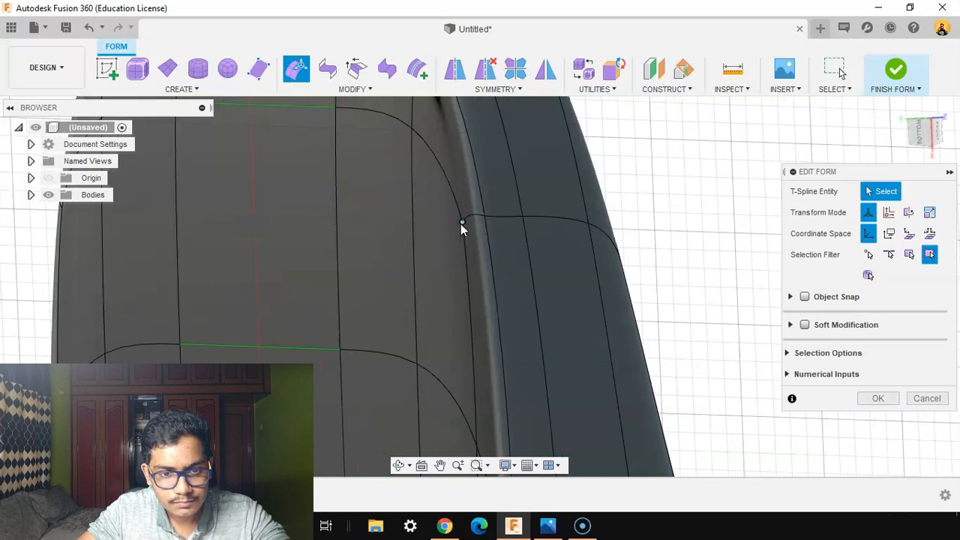
left_click(463, 220)
middle_click_drag(497, 212, 645, 225, "shift")
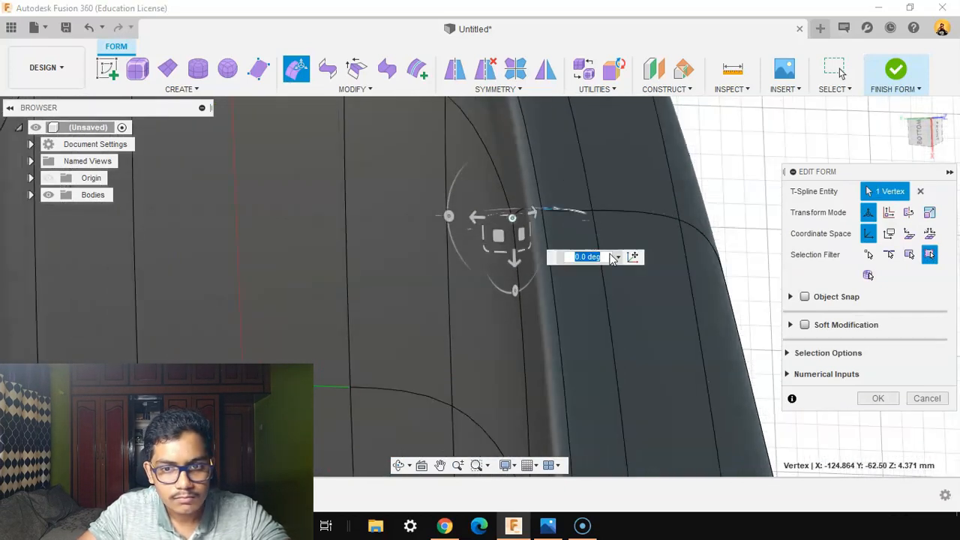
left_click(717, 166)
scroll(570, 241, "up", 2)
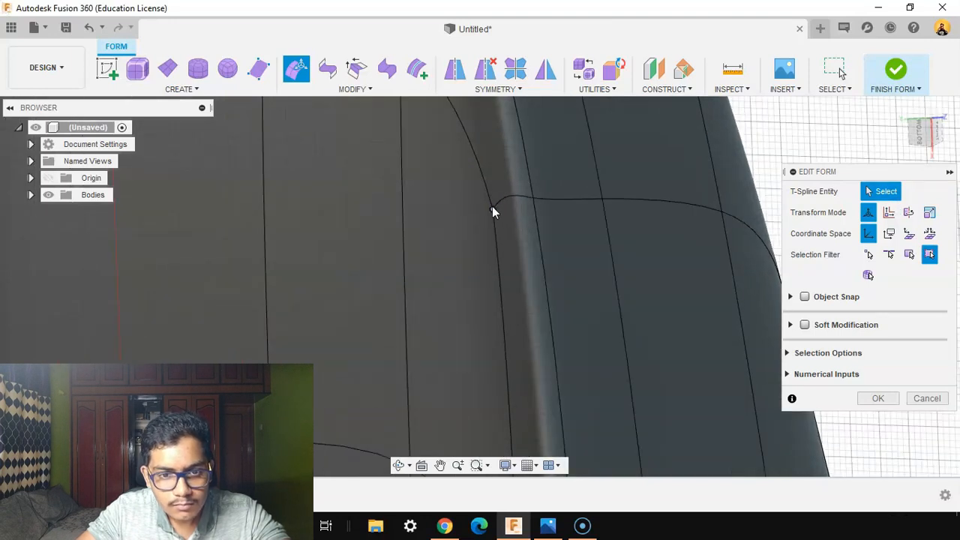
left_click(491, 207)
left_click(868, 254)
scroll(488, 202, "up", 1)
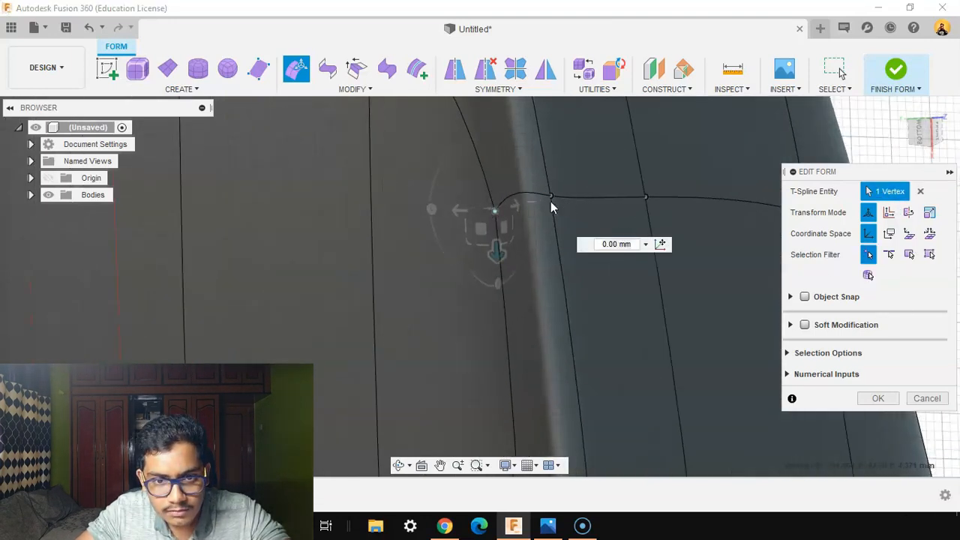
left_click(549, 196, "shift")
left_click(645, 197, "shift")
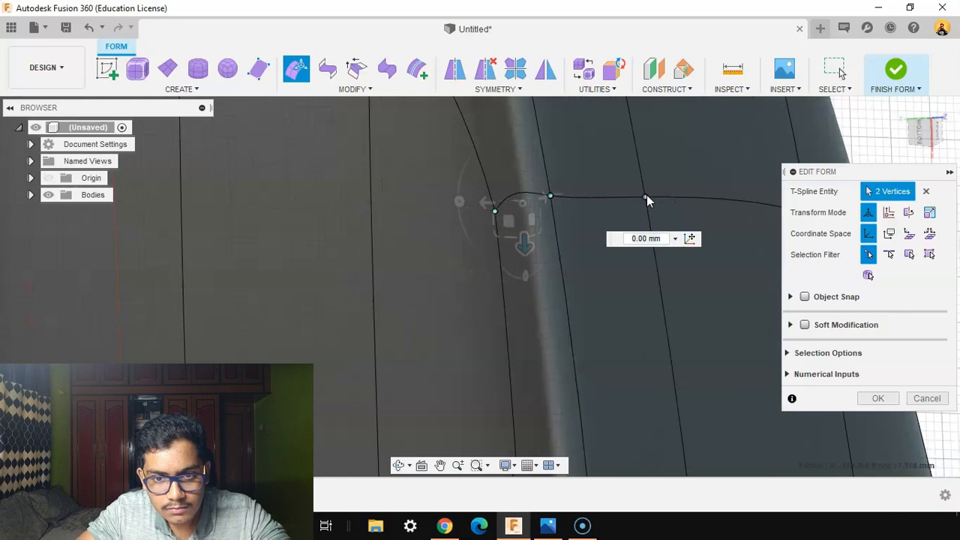
scroll(649, 197, "up", 2)
Step: Add the three matching side vertices near the heel and move all six vertices outward in the bottom view
scroll(649, 197, "down", 6)
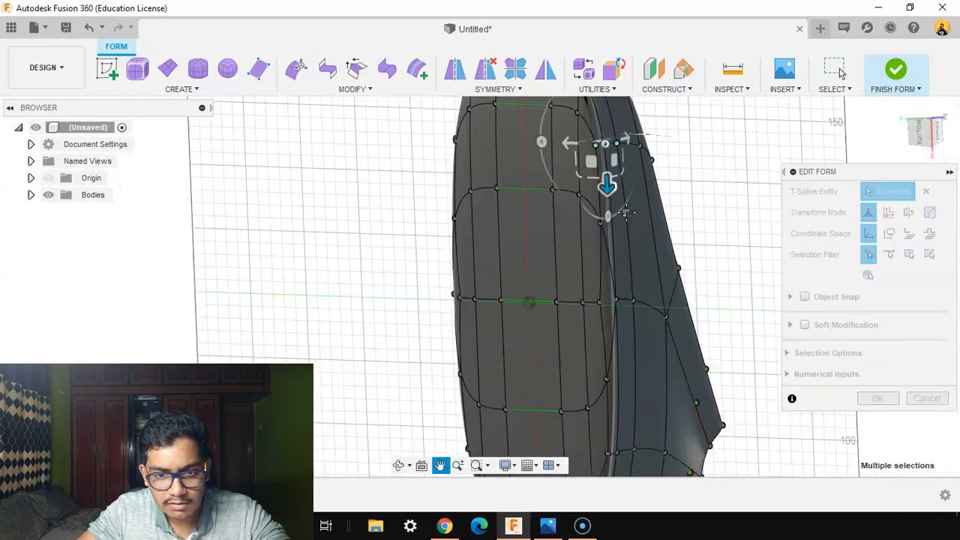
scroll(644, 336, "up", 8)
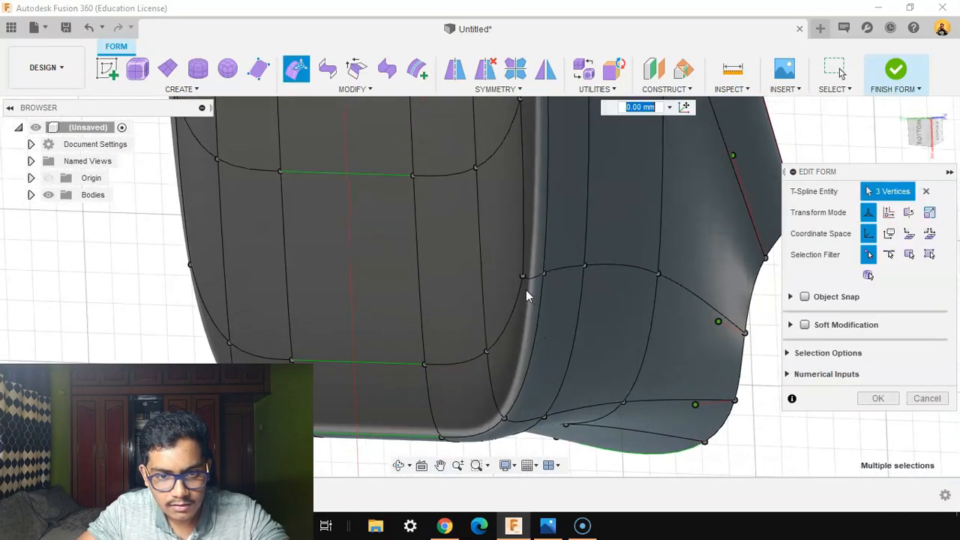
left_click(522, 269, "shift")
left_click(616, 255, "shift")
left_click(616, 254, "shift")
scroll(604, 306, "down", 4)
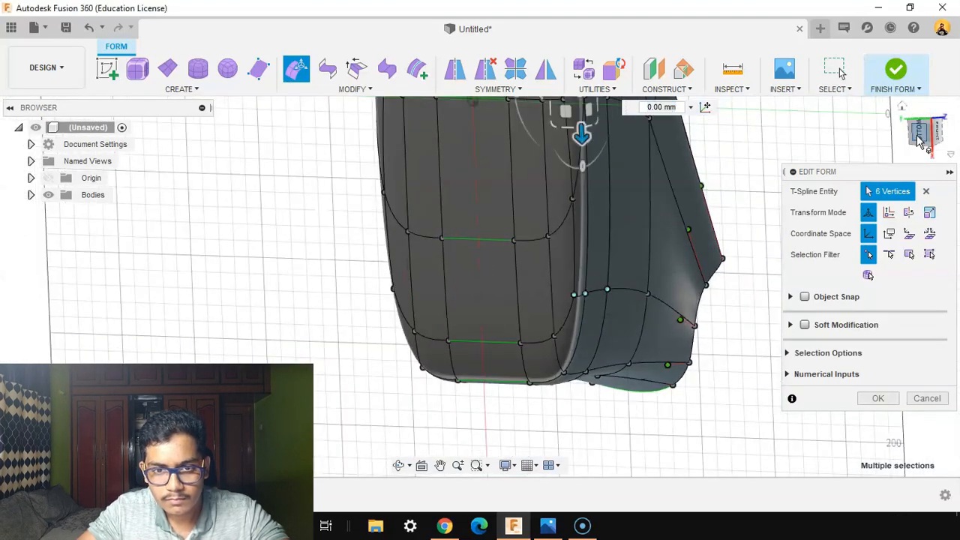
left_click(918, 136)
left_click_drag(549, 231, 595, 237)
middle_click_drag(681, 333, 558, 336, "shift")
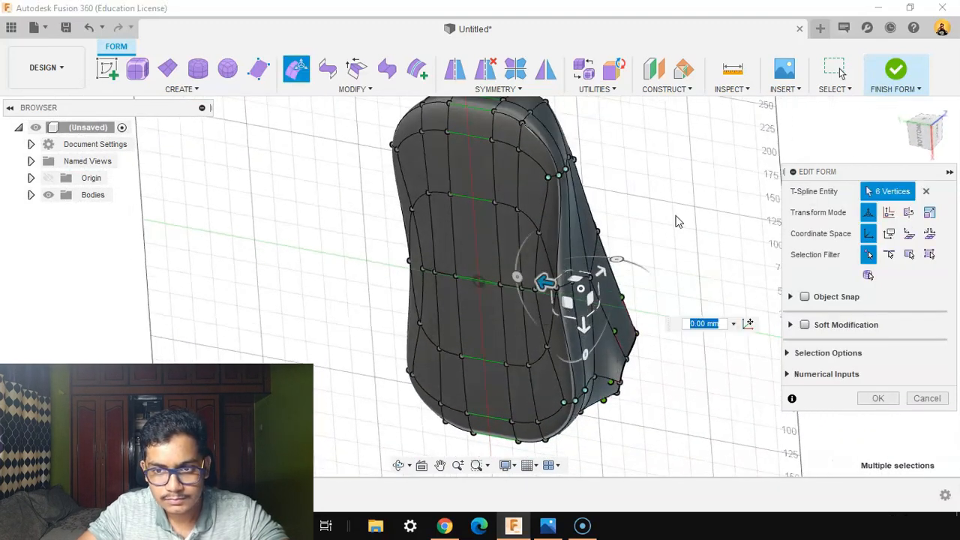
Step: Select the two side vertices at mid-length near the sole edge, move them inward in the bottom view, and apply the form edits
left_click(926, 191)
scroll(544, 289, "up", 5)
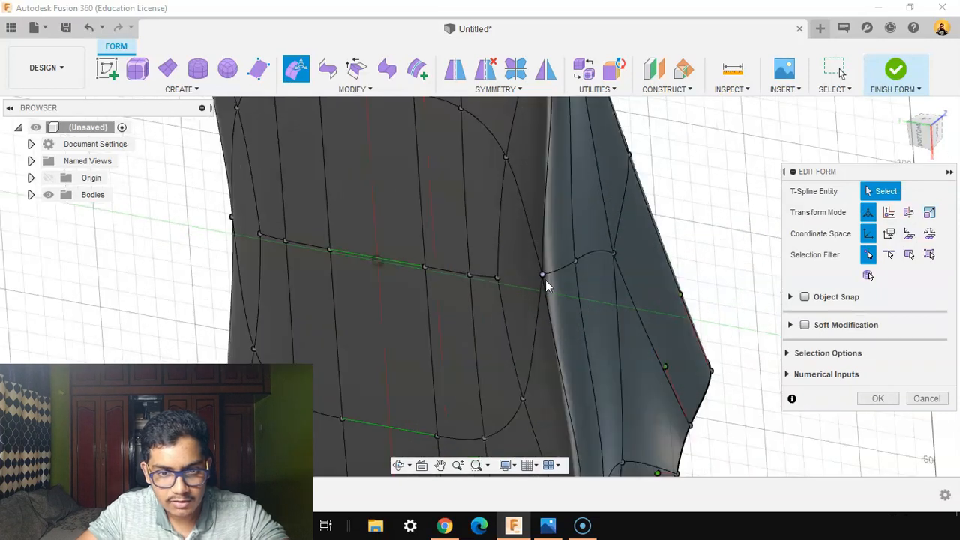
left_click(542, 275)
scroll(581, 264, "up", 3)
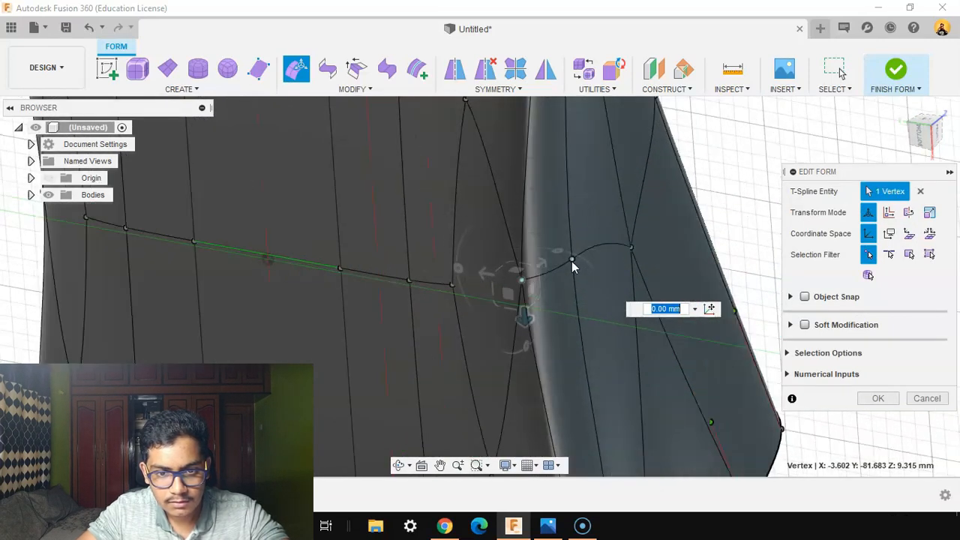
left_click(573, 260, "ctrl")
scroll(590, 282, "down", 5)
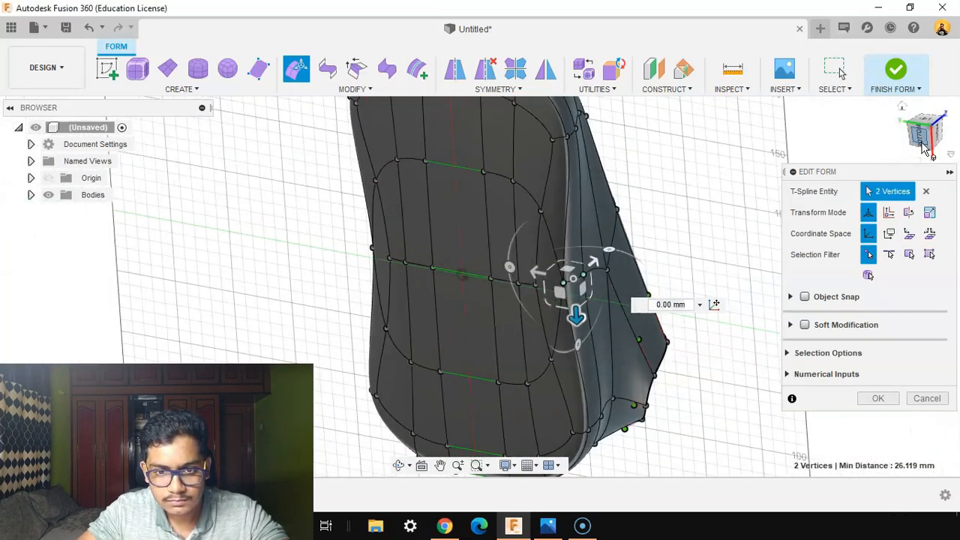
left_click(923, 148)
left_click_drag(557, 260, 512, 258)
scroll(666, 338, "down", 2)
left_click(879, 398)
Step: Copy the single central face on the sloping top next to the opening
middle_click_drag(758, 322, 735, 360, "shift")
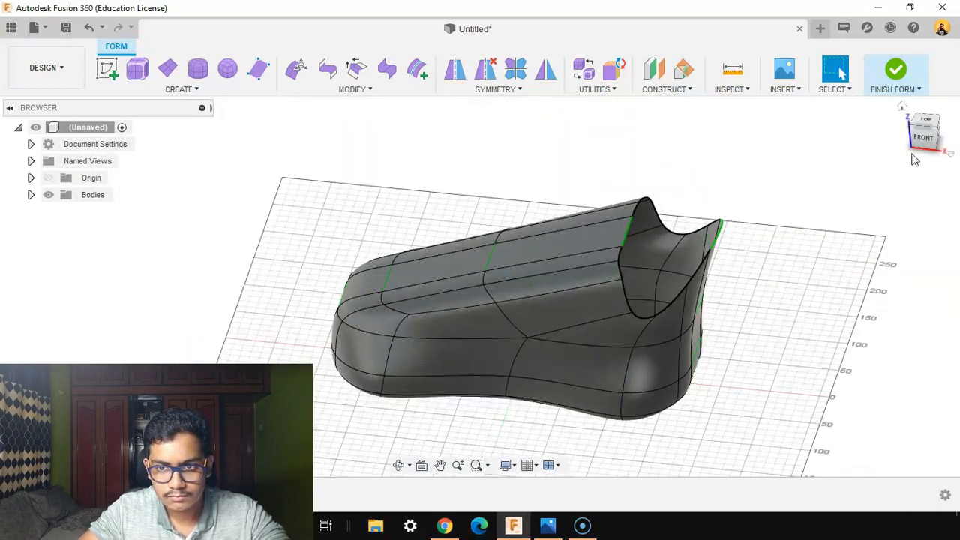
left_click(930, 144)
scroll(725, 300, "up", 3)
middle_click_drag(725, 300, 739, 416, "shift")
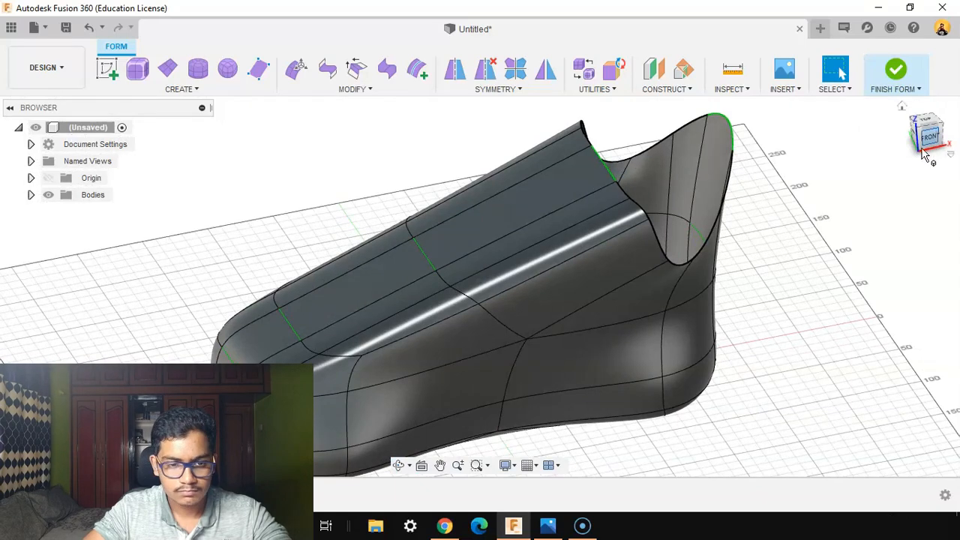
left_click(924, 153)
middle_click_drag(572, 407, 632, 411, "shift")
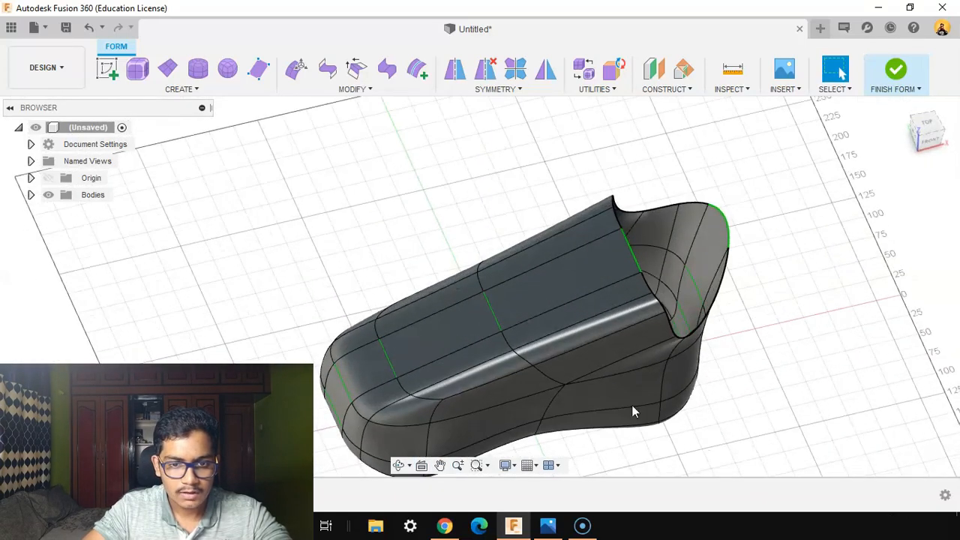
scroll(544, 285, "up", 2)
left_click(524, 254)
right_click(524, 254)
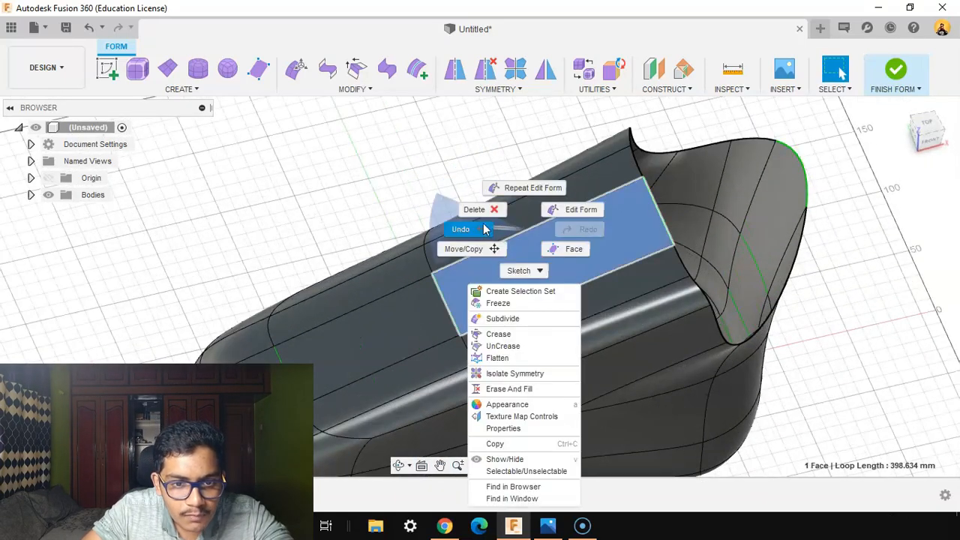
left_click(504, 448)
left_click(858, 178)
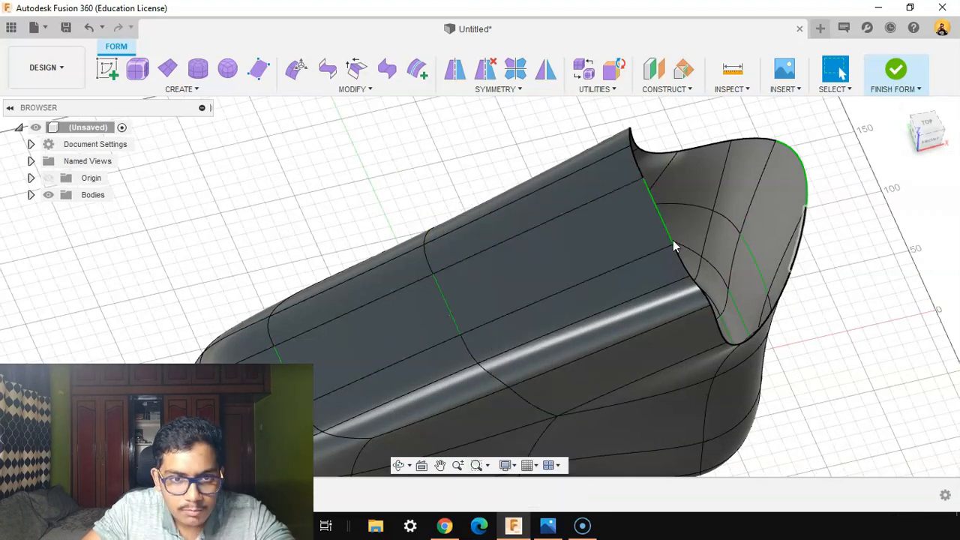
Step: Subdivide the shoe body into a finer face grid, starting from the two central faces on the sloping top
scroll(376, 225, "down", 2)
middle_click_drag(395, 207, 383, 157)
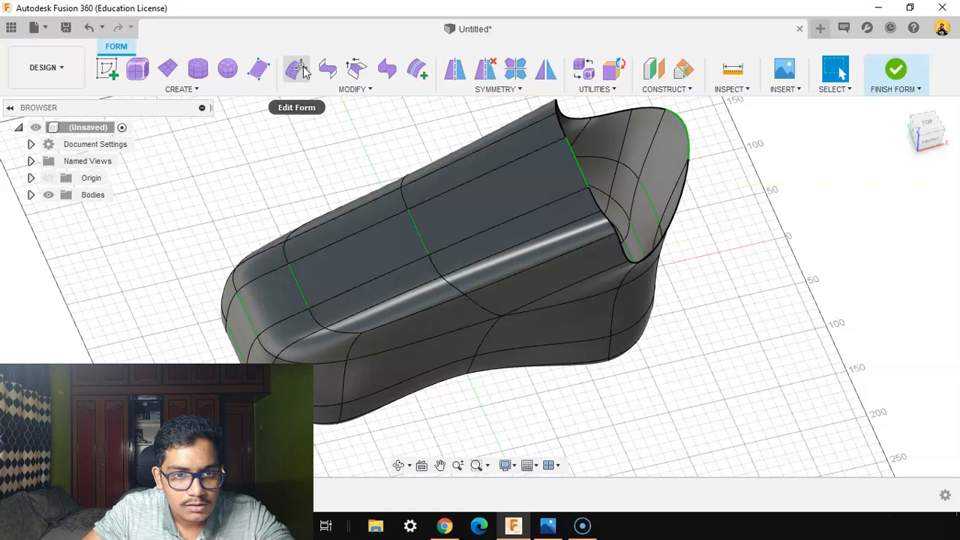
scroll(432, 183, "up", 2)
left_click(474, 217)
right_click(474, 217)
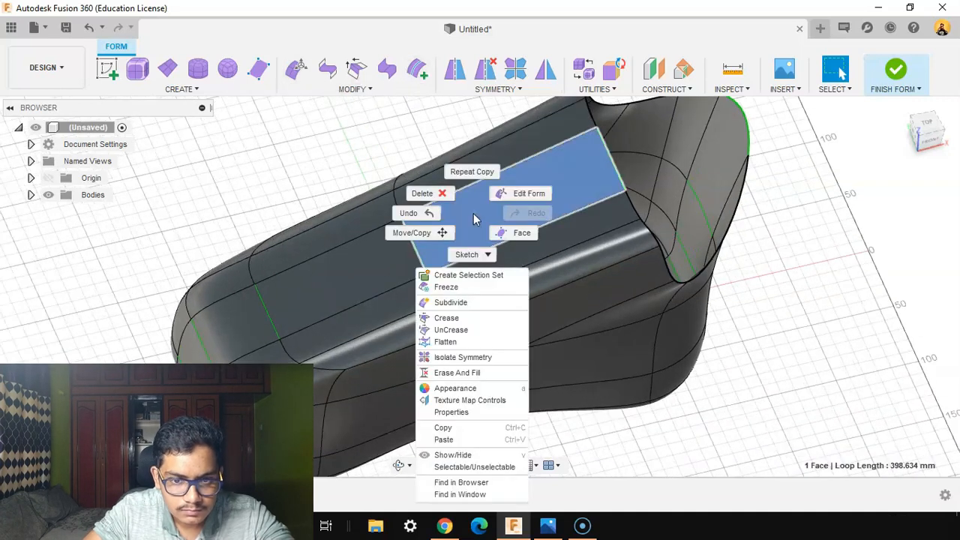
left_click(423, 232)
left_click(372, 278)
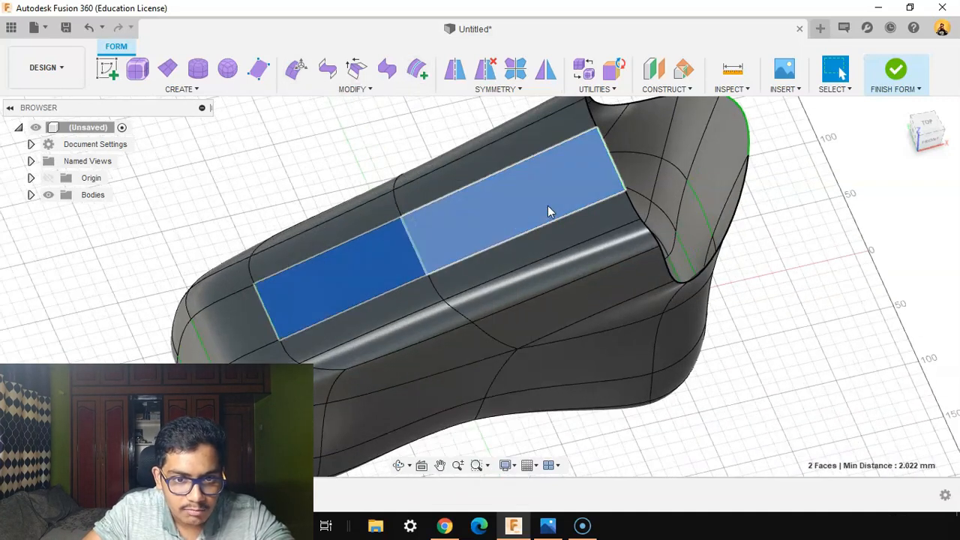
right_click(529, 217)
left_click(520, 304)
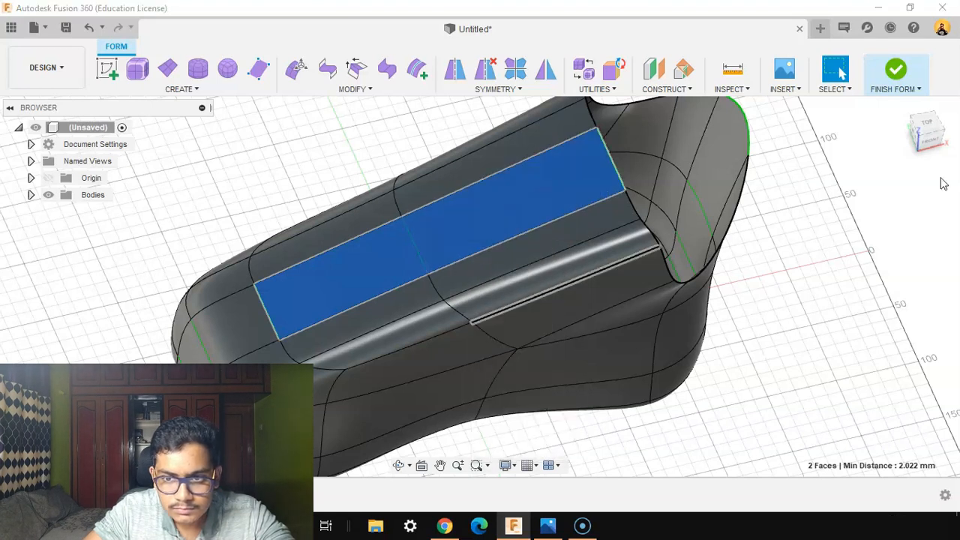
left_click(877, 259)
left_click(293, 220)
middle_click_drag(459, 203, 465, 231, "shift")
Step: Select the block of top faces next to the opening, three faces long and four wide, and copy it
left_click(518, 146)
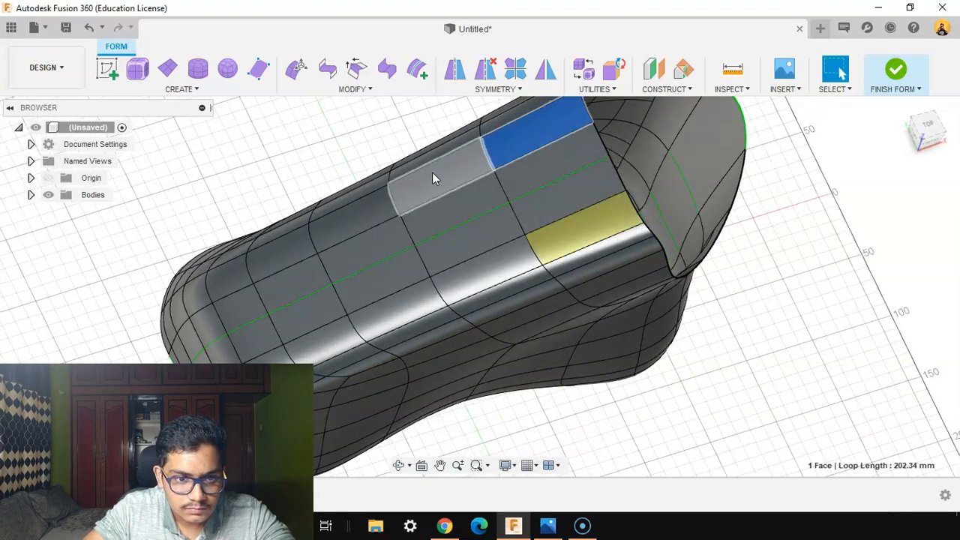
left_click(434, 173, "shift")
left_click(361, 263, "shift")
left_click(436, 259, "shift")
left_click(555, 196, "shift")
left_click(424, 208, "shift")
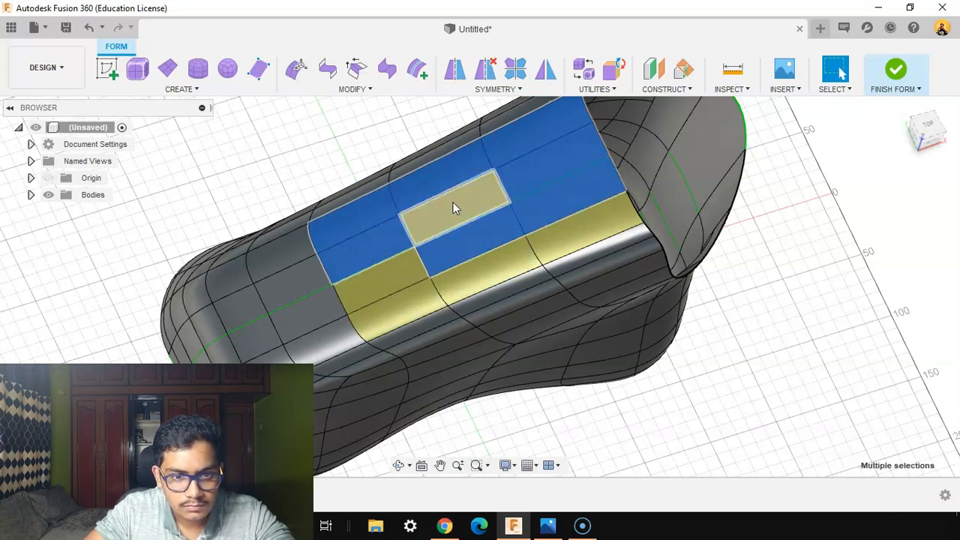
right_click(497, 228)
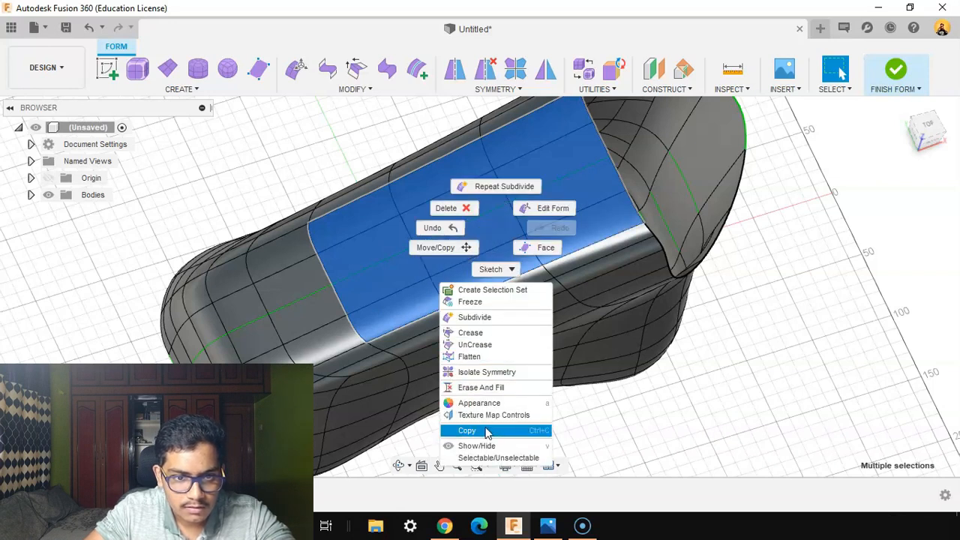
left_click(487, 430)
Step: Paste the copied top faces in place as a separate body, hide that body and confirm the paste without moving it
right_click(465, 238)
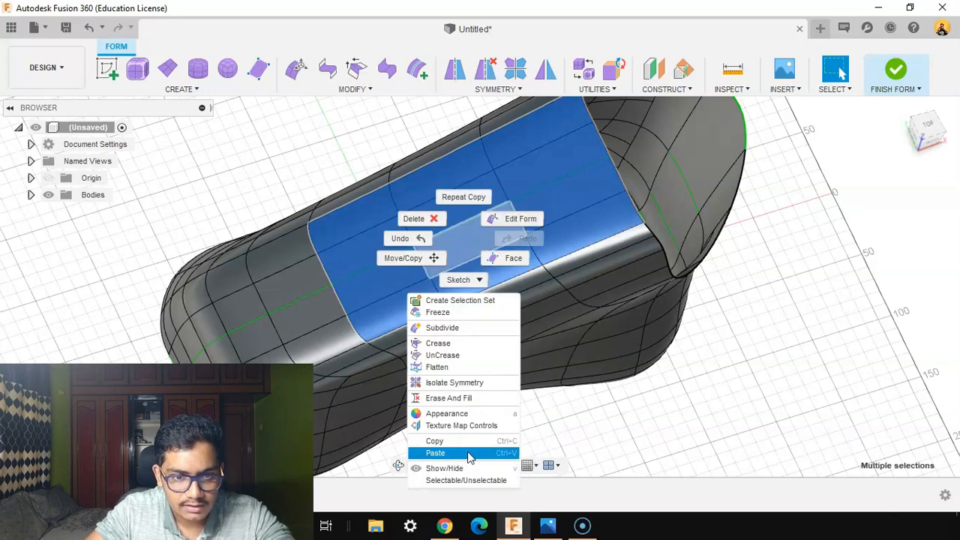
left_click(443, 453)
left_click(30, 197)
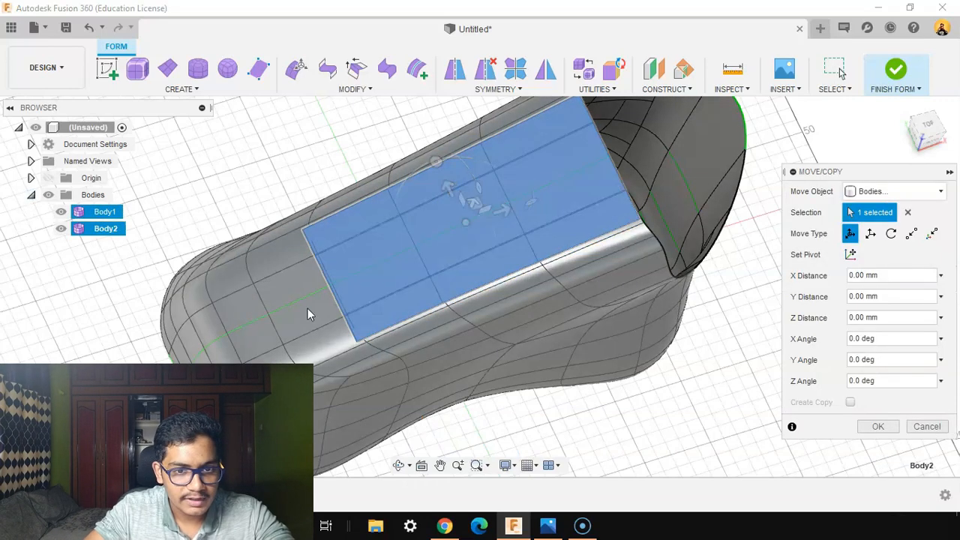
left_click(61, 229)
scroll(424, 253, "up", 1)
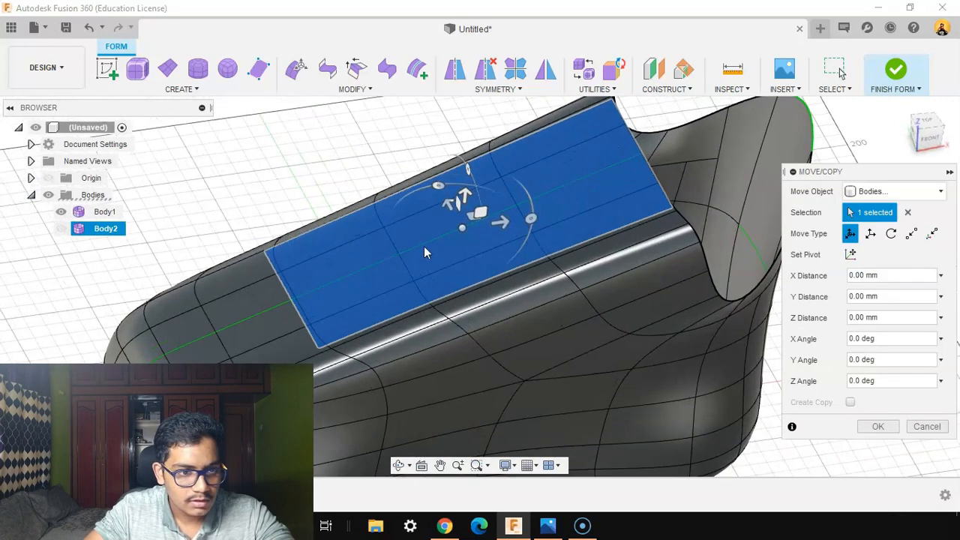
scroll(402, 263, "down", 1)
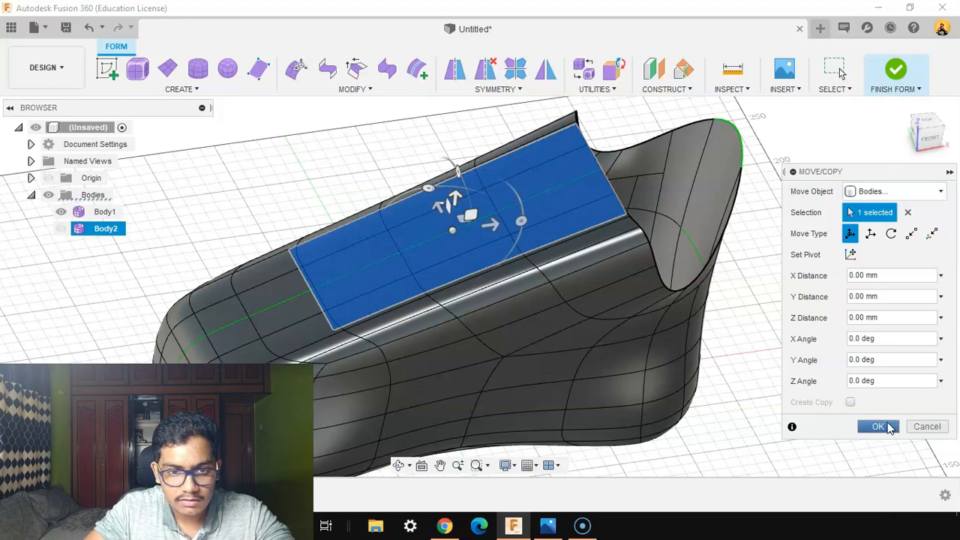
left_click(879, 426)
Step: Select the same block of top faces next to the opening on the shoe body and delete them
left_click(509, 168)
double_click(426, 195)
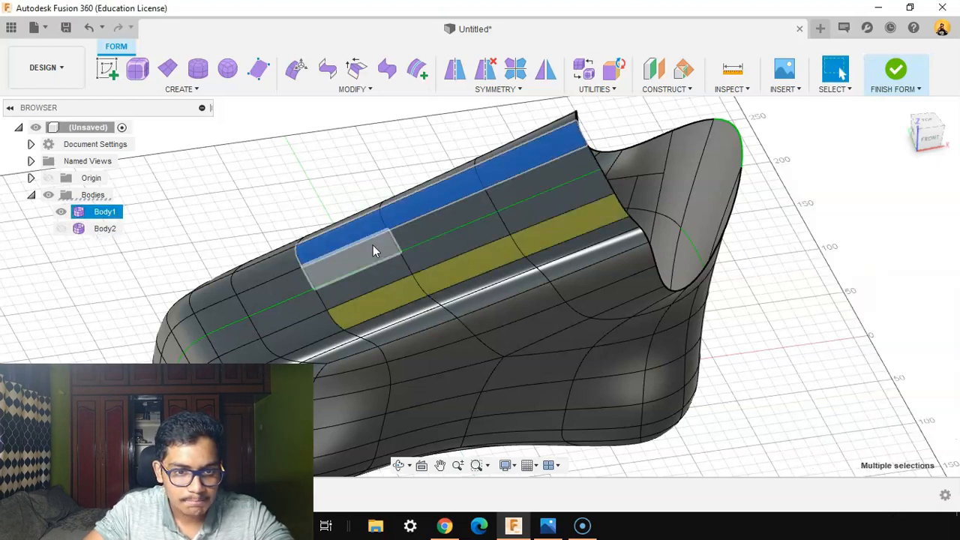
left_click(442, 226, "shift")
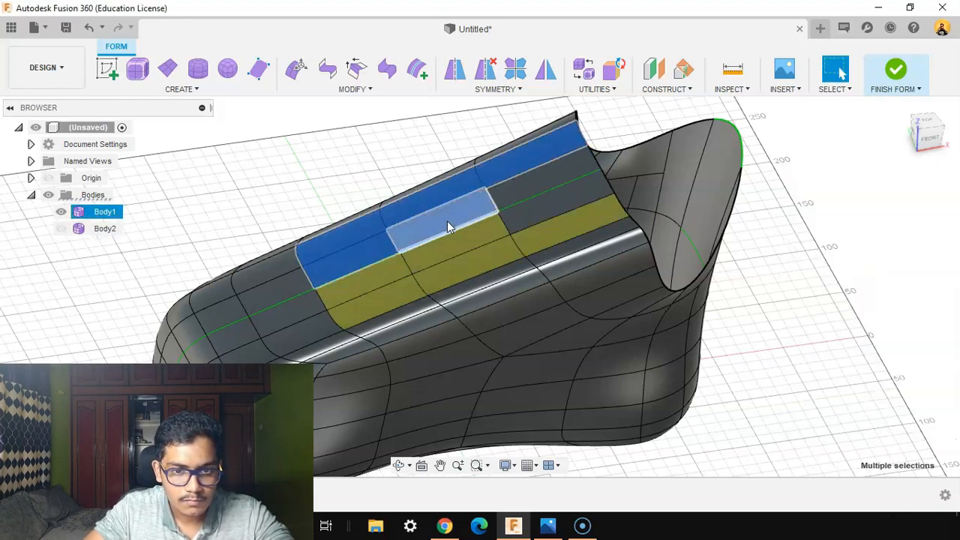
left_click(524, 192, "shift")
scroll(645, 222, "up", 2)
key("Delete")
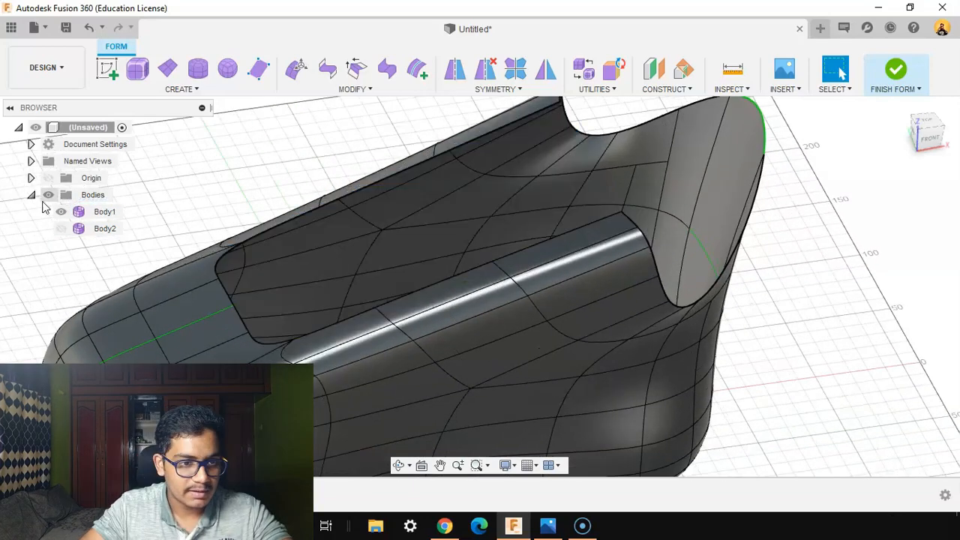
Step: Unhide the pasted body so it fills the cut-out on the sloping top
left_click(61, 229)
middle_click_drag(435, 251, 809, 257, "shift")
left_click(927, 136)
scroll(439, 305, "up", 1)
middle_click_drag(438, 306, 466, 361, "shift")
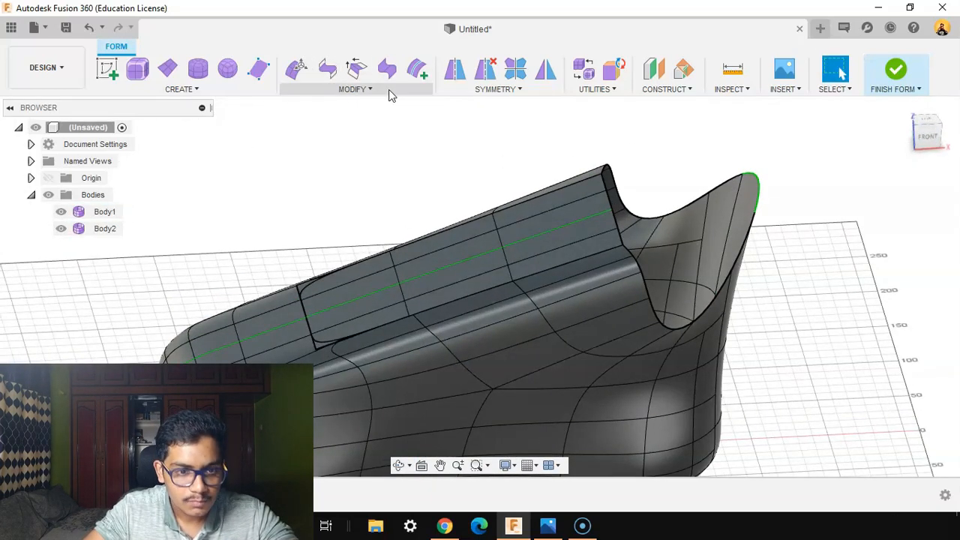
Step: Move the pasted strip body -10 mm along Z, hide the shoe body and apply the move
left_click(356, 88)
left_click(326, 405)
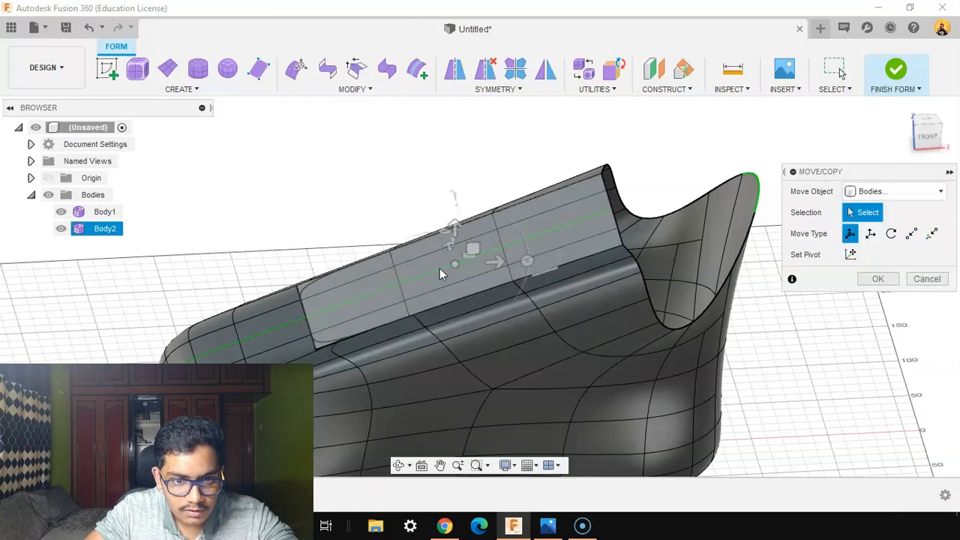
left_click(440, 268)
left_click(929, 138)
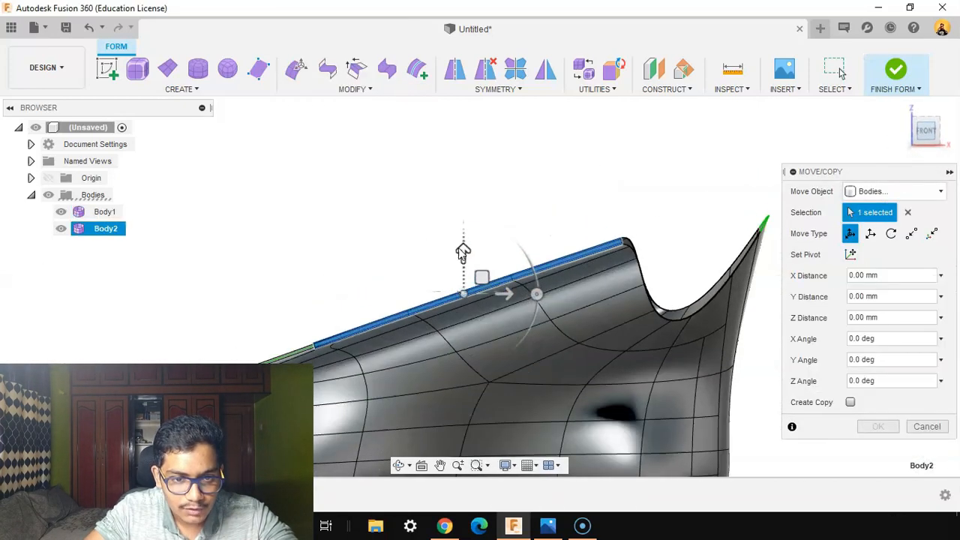
left_click_drag(462, 253, 502, 301)
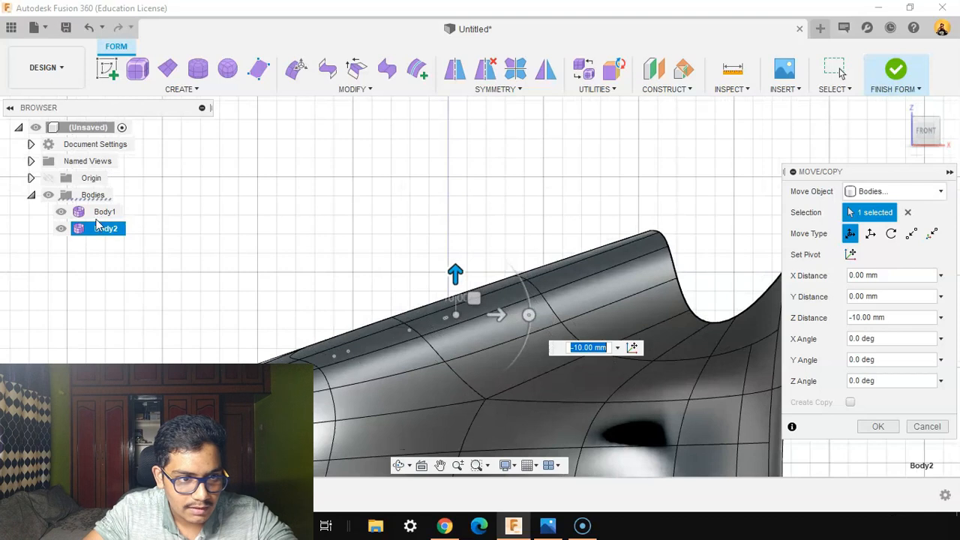
left_click(61, 212)
key("F6")
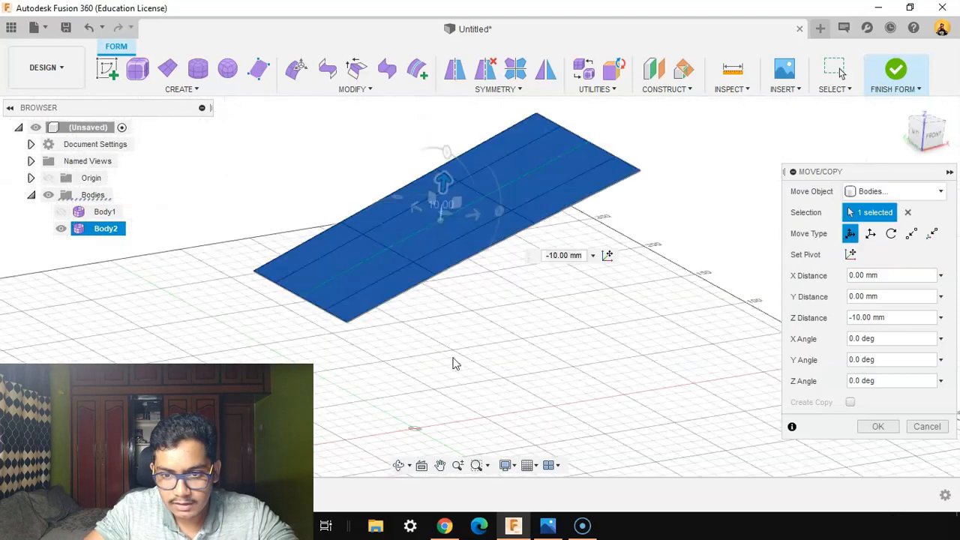
left_click(877, 426)
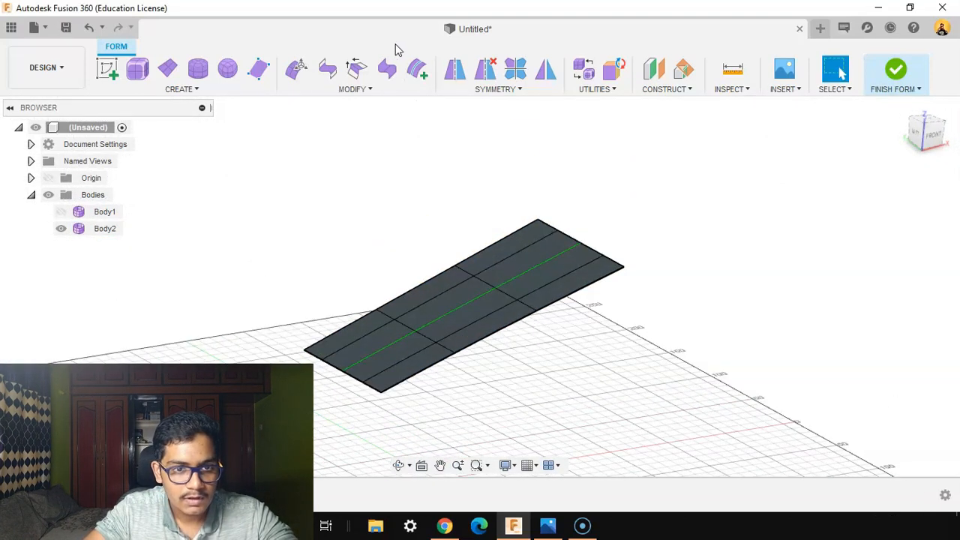
Step: Edit the strip's form by moving the two corner vertices at its higher end outward, flaring that end
left_click(298, 69)
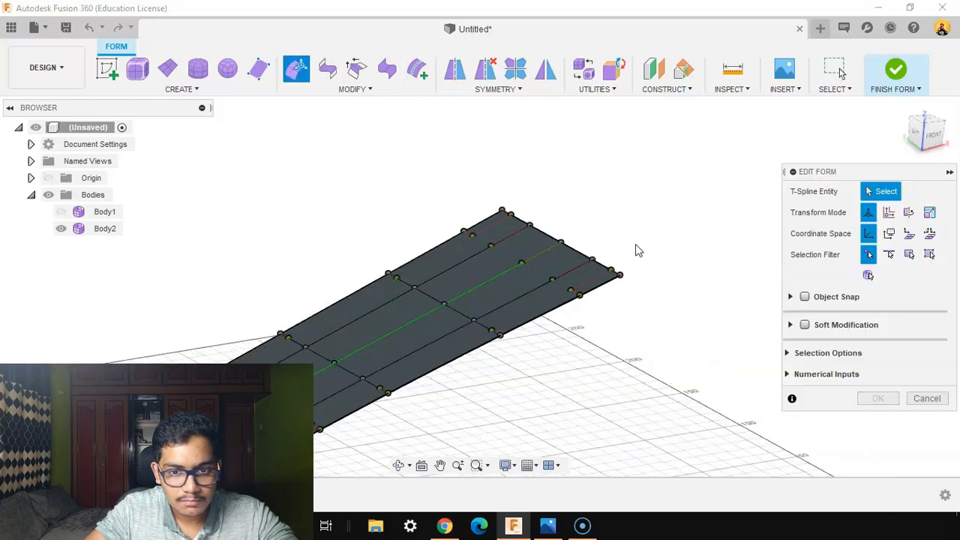
left_click(618, 278)
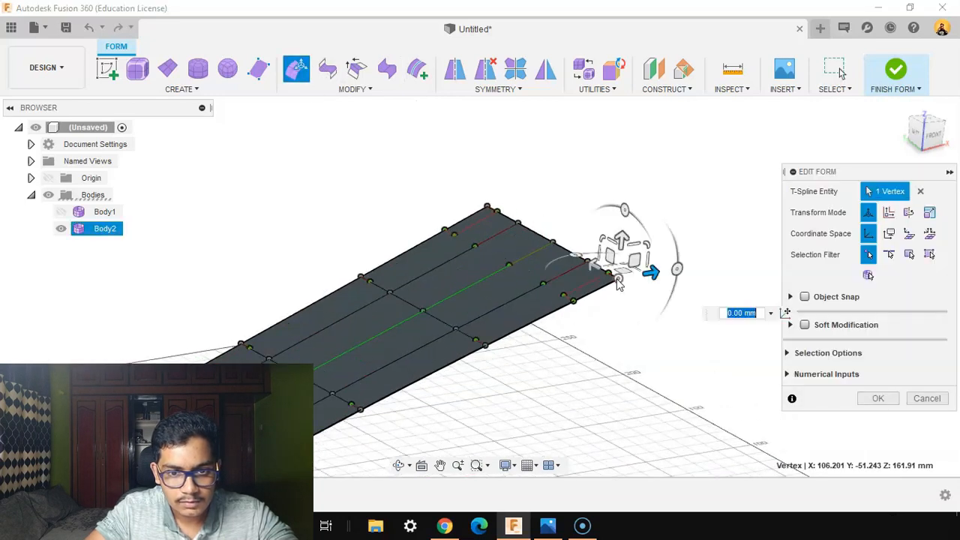
left_click(488, 208, "shift")
middle_click_drag(491, 208, 486, 321, "shift")
left_click_drag(547, 231, 607, 296)
left_click(559, 285)
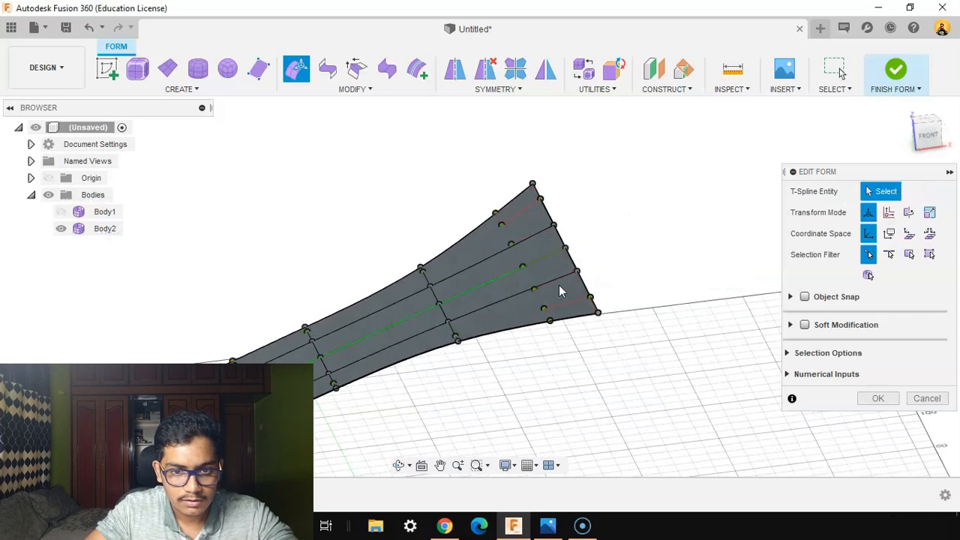
Step: Try raising the middle vertex of the strip's higher end by 5 mm, and undo it
scroll(562, 272, "up", 2)
left_click(567, 241)
mouse_move(562, 210)
left_mouse_down()
mouse_move(562, 182)
mouse_move(559, 192)
left_mouse_up()
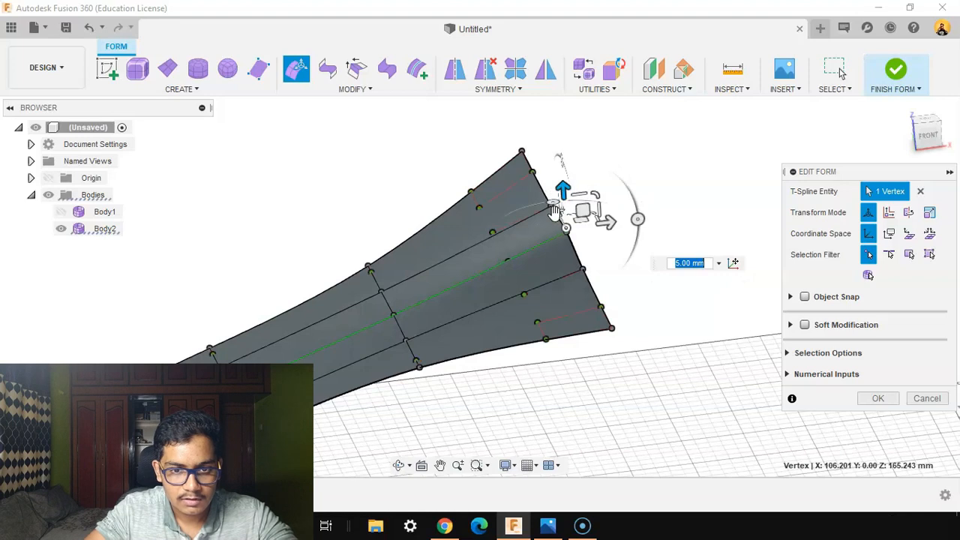
left_click(89, 30)
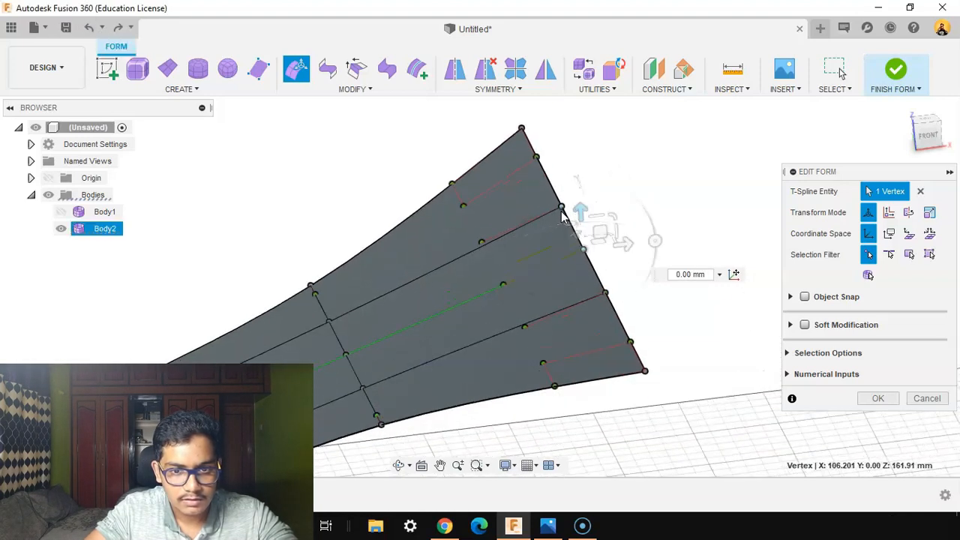
Step: Select the three middle vertices at the strip's higher end and raise them slightly to arch that end
left_click(606, 293, "shift")
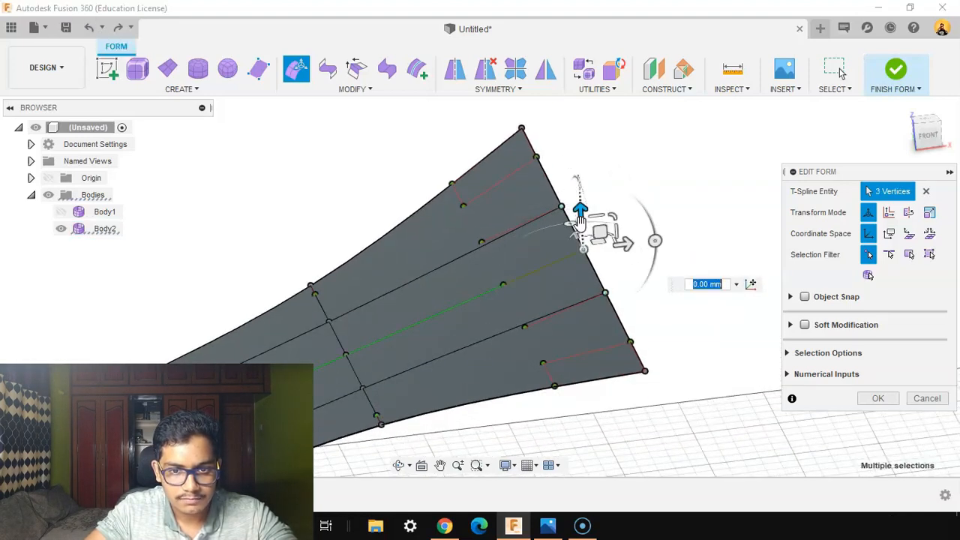
left_click_drag(576, 212, 574, 198)
scroll(548, 303, "down", 2)
middle_click_drag(547, 303, 571, 244)
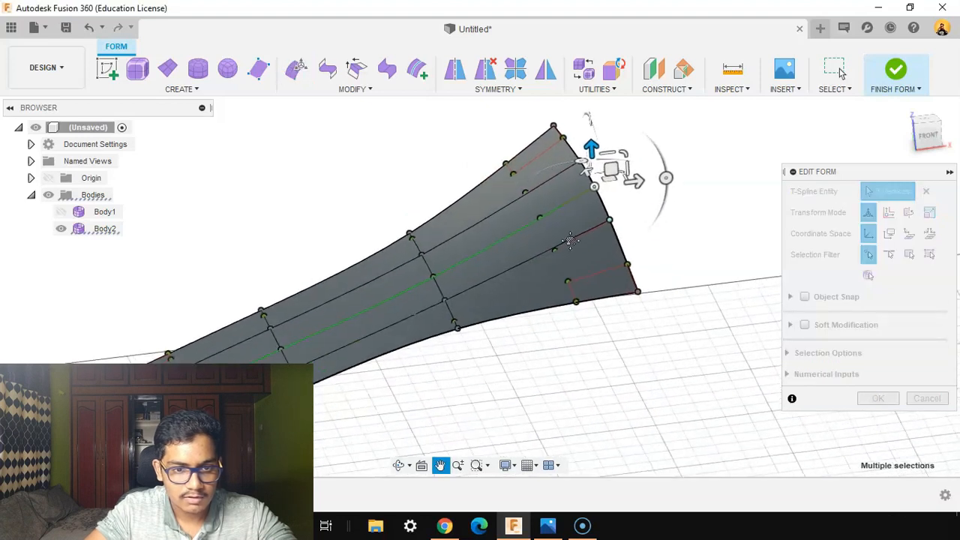
left_click(403, 382)
Step: Select the three edges along the strip's long side, extrude them 20 mm downward and apply the form edits
scroll(392, 351, "up", 3)
scroll(408, 353, "down", 3)
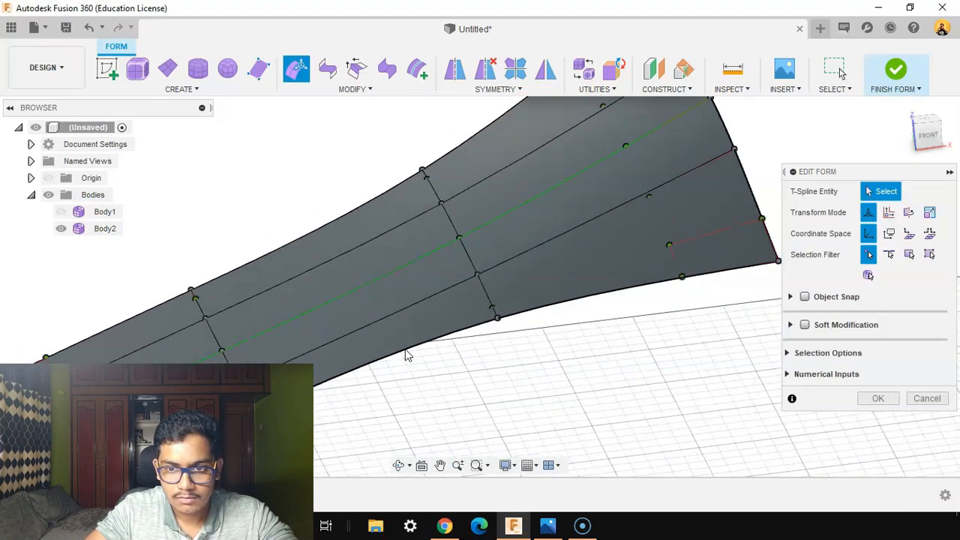
left_click(931, 256)
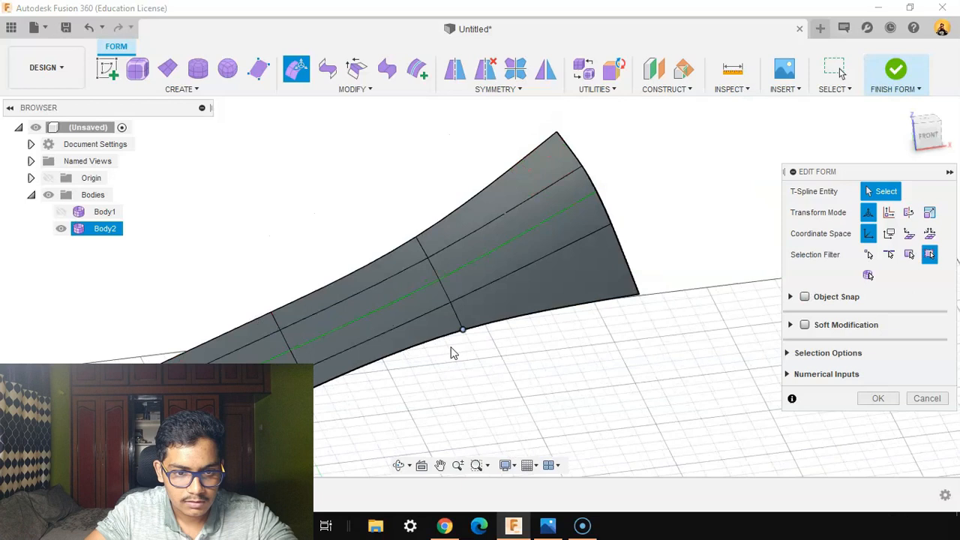
left_click(384, 363)
left_click(515, 324, "shift")
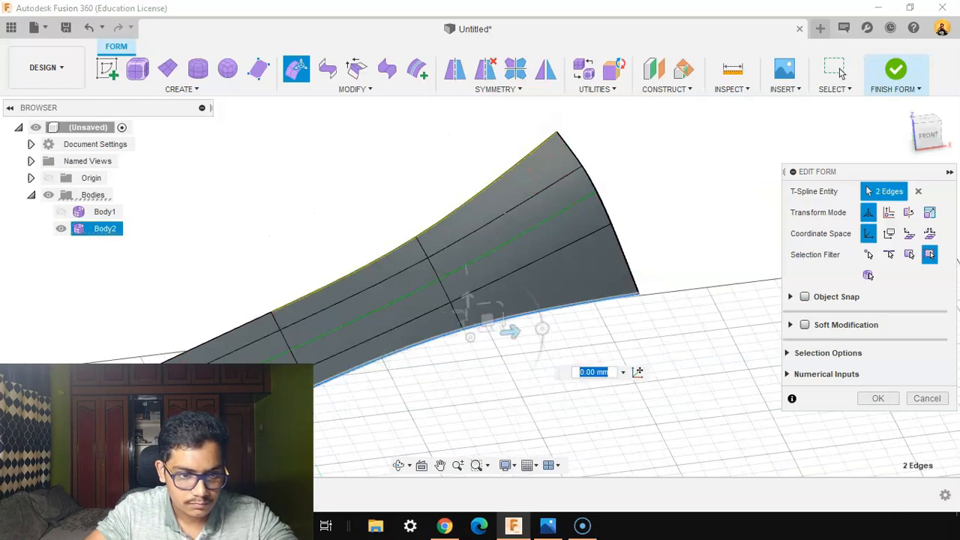
left_click(294, 395, "shift")
scroll(285, 413, "down", 2)
middle_click_drag(285, 420, 351, 377)
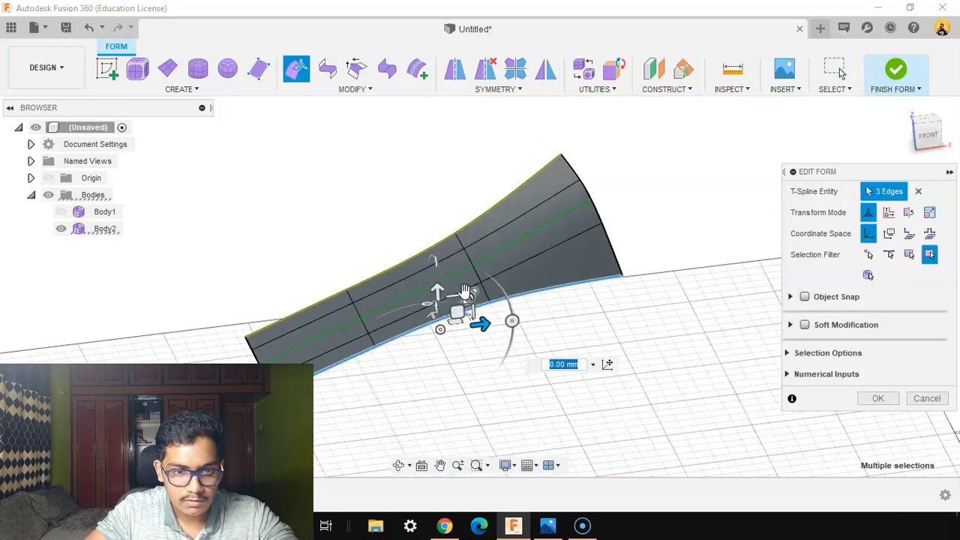
left_click_drag(438, 290, 440, 323)
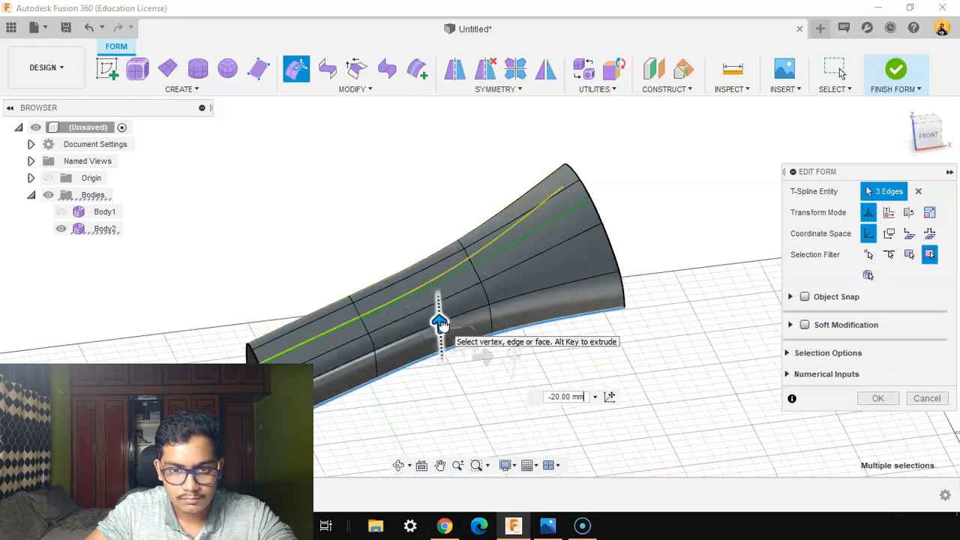
left_click(879, 398)
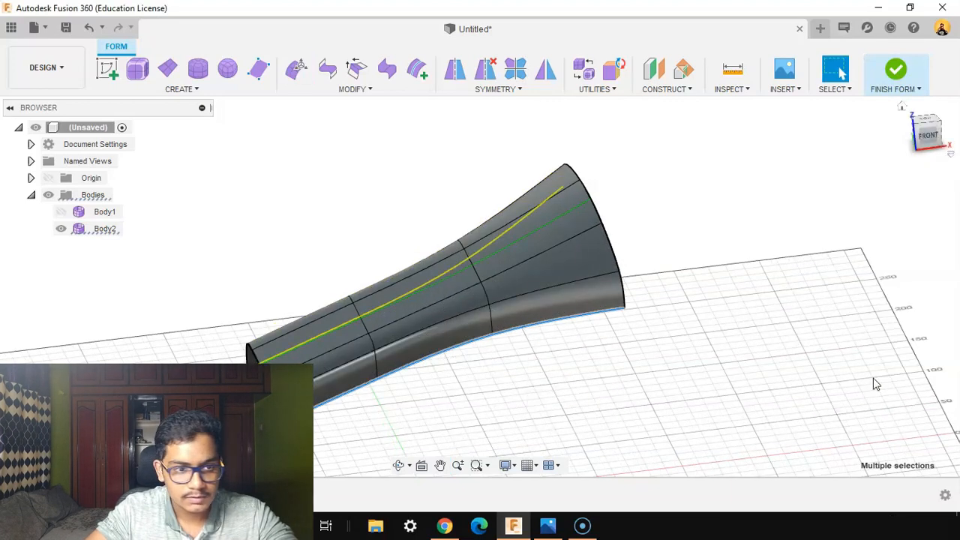
Step: Show the shoe body again and check how the strip sits in the cut-out
left_click(61, 213)
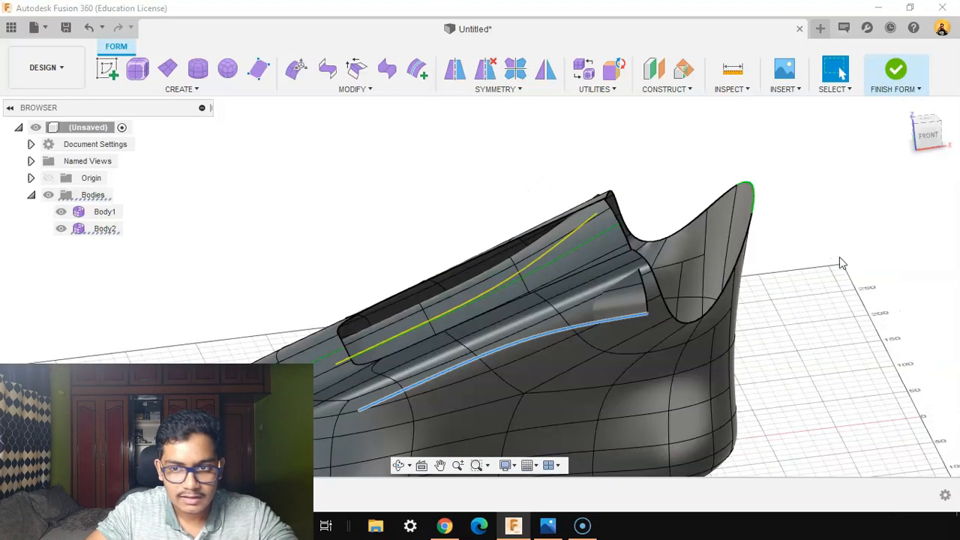
left_click(941, 132)
middle_click_drag(696, 203, 716, 230, "shift")
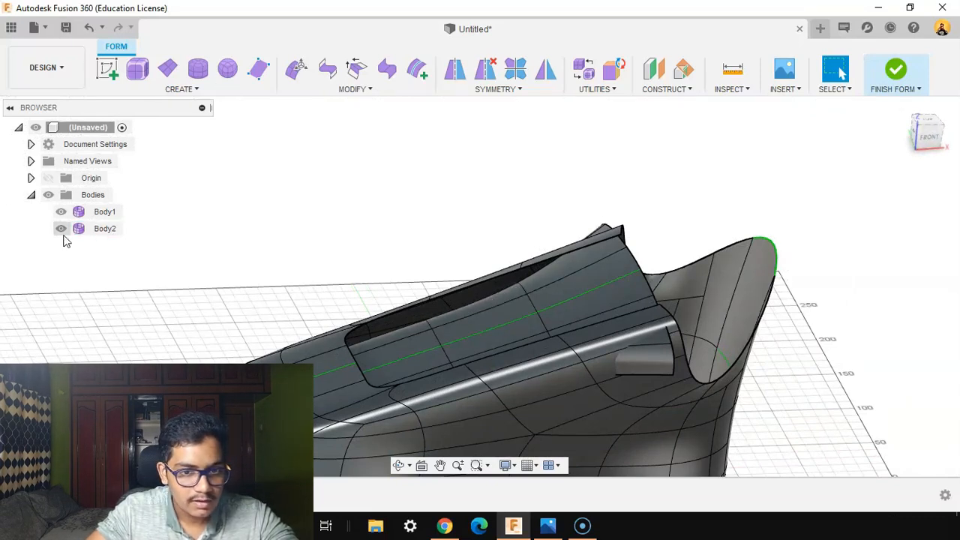
Step: Move the strip body up and back toward the heel so it rises out of the shoe opening
left_click(400, 93)
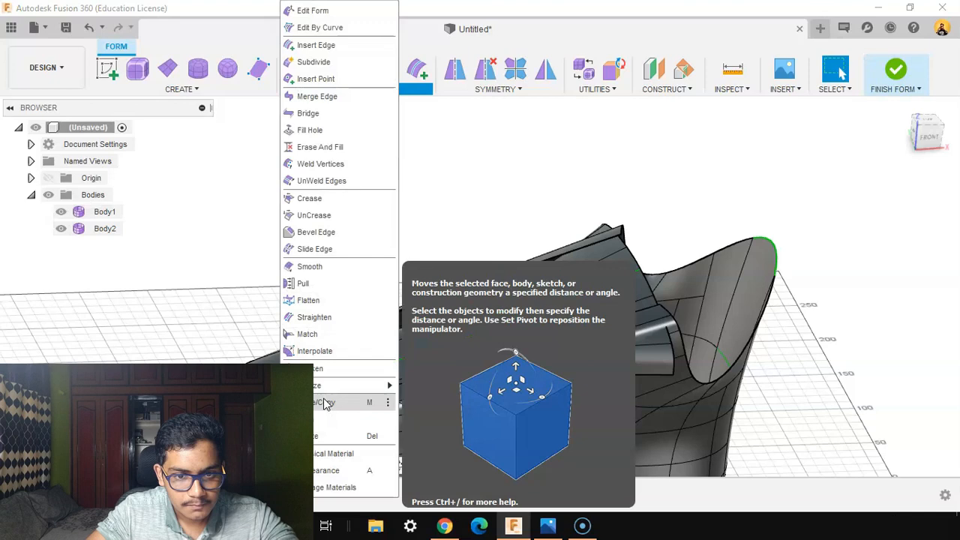
left_click(328, 400)
left_click(522, 318)
middle_click_drag(521, 319, 480, 283)
left_click_drag(470, 275, 549, 252)
middle_click_drag(548, 253, 535, 258, "shift")
mouse_move(596, 267)
middle_mouse_down("shift")
mouse_move(571, 211)
mouse_move(584, 272)
mouse_move(579, 260)
middle_mouse_up("shift")
left_click(671, 297)
left_click(643, 332)
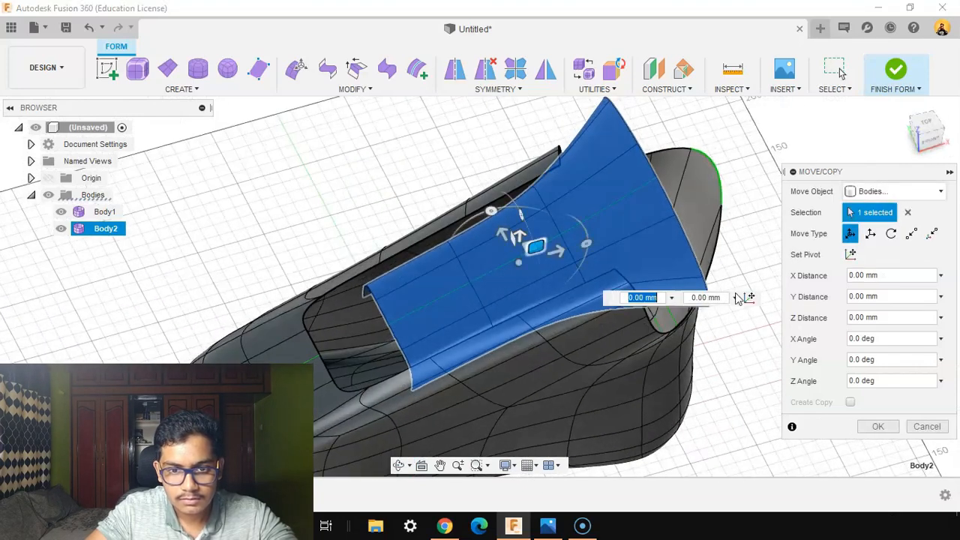
left_click(878, 426)
Step: Select the whole edge loop at the strip's lower end, move it forward over the toe area and apply the edit
middle_click_drag(881, 435, 729, 180, "shift")
middle_click_drag(746, 240, 475, 248, "shift")
left_click(294, 70)
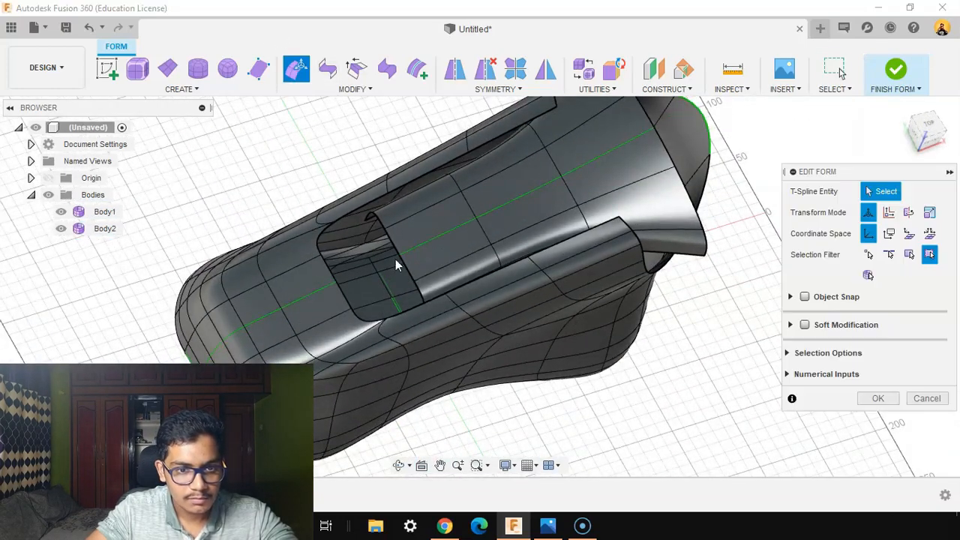
scroll(405, 258, "up", 2)
middle_click_drag(404, 258, 434, 255, "shift")
double_click(410, 272)
left_click_drag(434, 255, 279, 309)
middle_click_drag(582, 303, 563, 278, "shift")
middle_click_drag(157, 291, 703, 241, "shift")
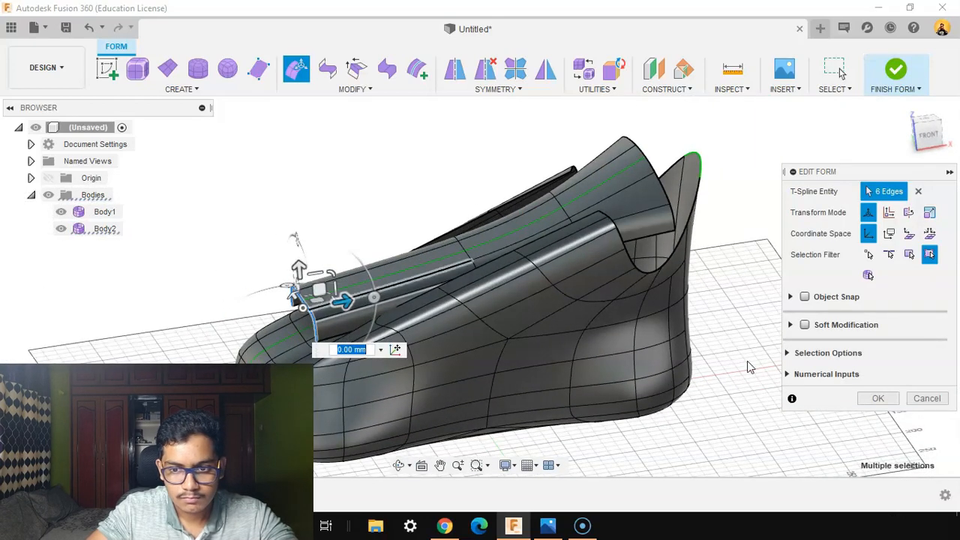
left_click(880, 398)
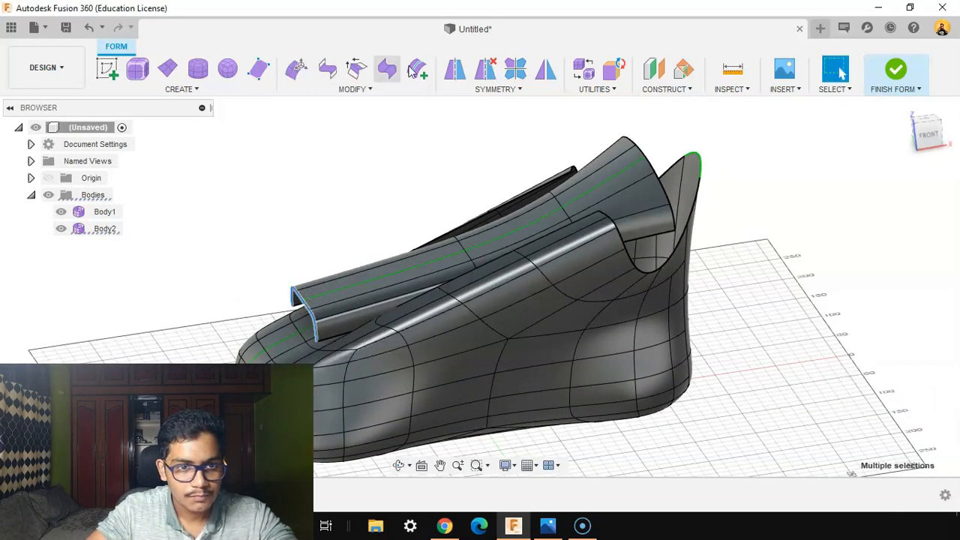
Step: Move the tongue strip body, viewed from the front, by rotating it about -5 degrees around the Y axis
left_click(363, 94)
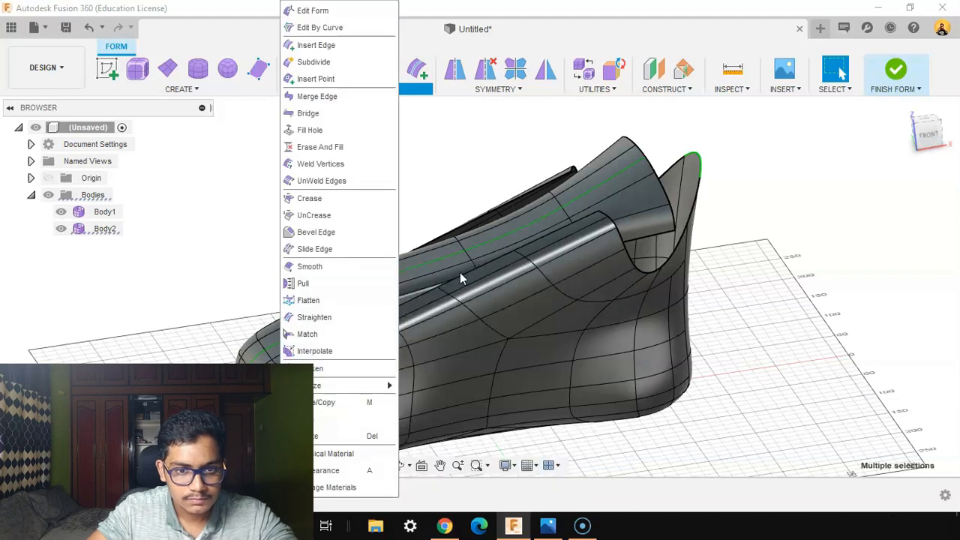
left_click(344, 404)
left_click(468, 271)
left_click(531, 316)
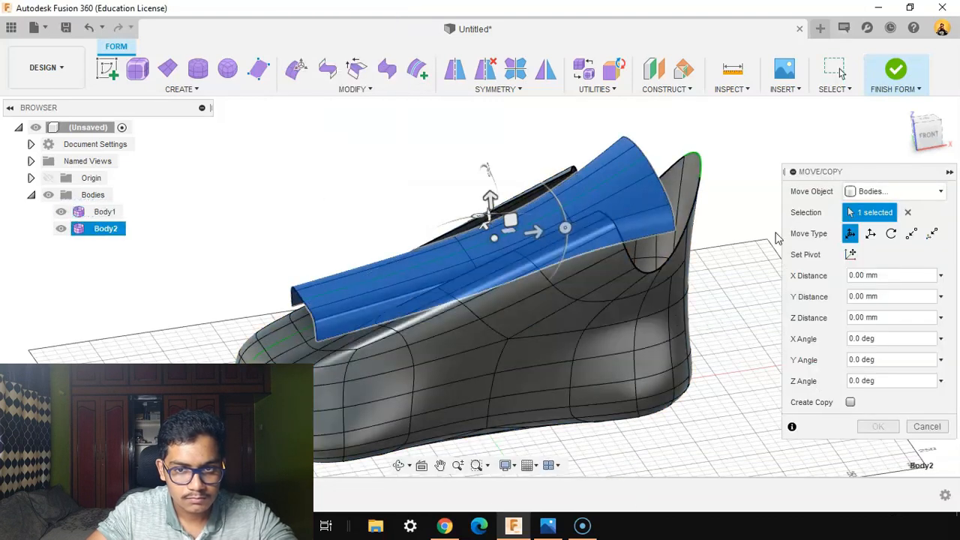
left_click(929, 135)
mouse_move(579, 248)
left_mouse_down()
mouse_move(585, 232)
mouse_move(593, 238)
left_mouse_up()
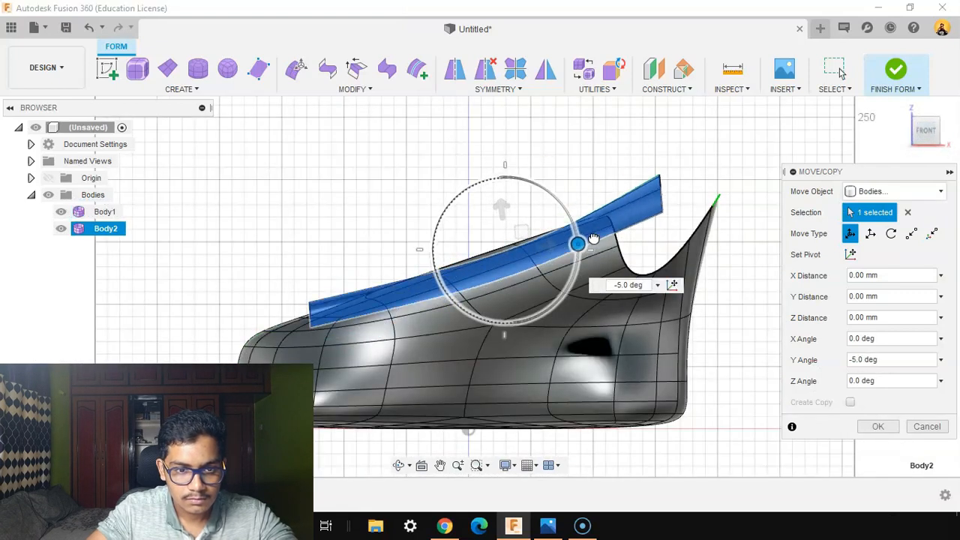
Step: Shift the tongue body about -10.7 mm in Z and -0.9 mm in X into the shoe opening and apply the move
mouse_move(526, 232)
left_mouse_down()
mouse_move(542, 267)
mouse_move(523, 246)
left_mouse_up()
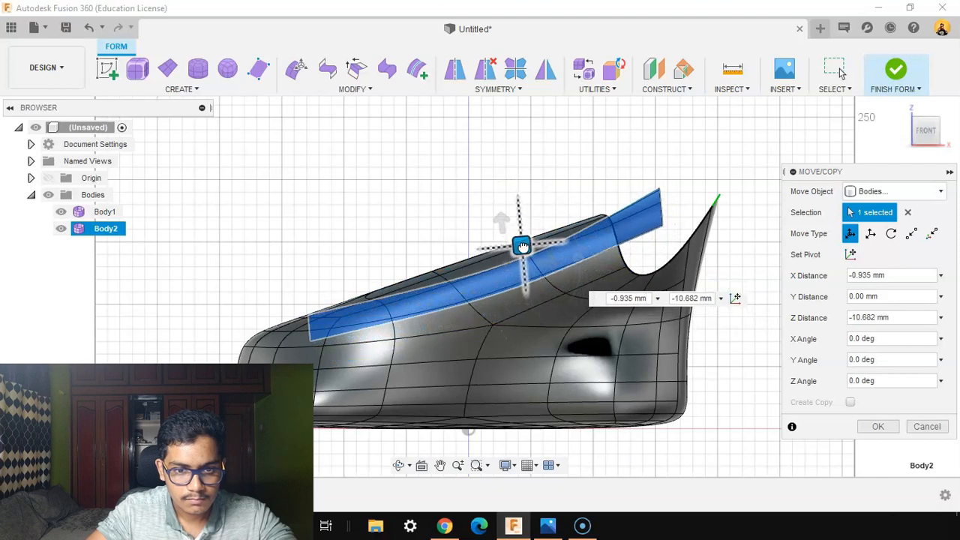
mouse_move(579, 256)
left_mouse_down()
mouse_move(579, 245)
mouse_move(583, 260)
left_mouse_up()
middle_click_drag(586, 258, 919, 444, "shift")
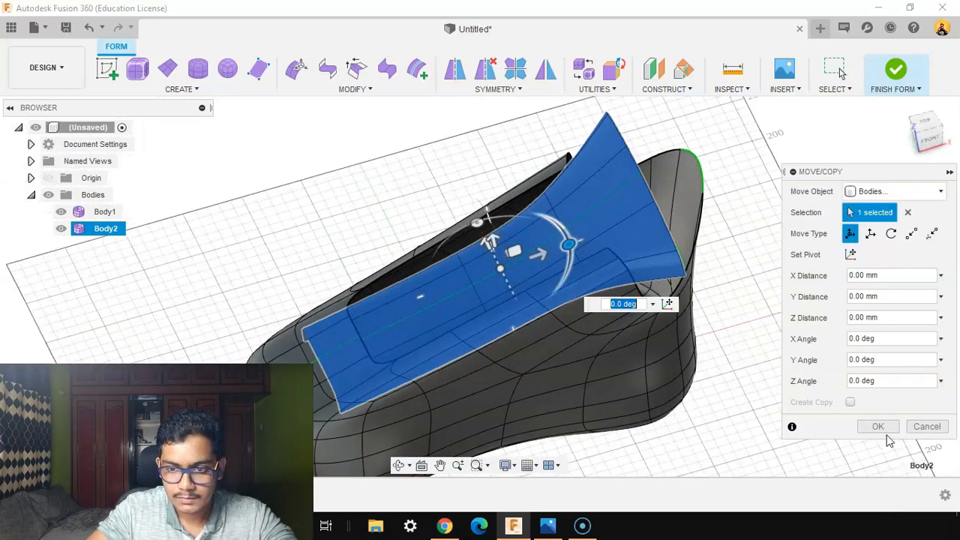
left_click(878, 426)
Step: Check the tongue's fit in the shoe opening from several angles and finish the form
middle_click_drag(878, 427, 795, 277, "shift")
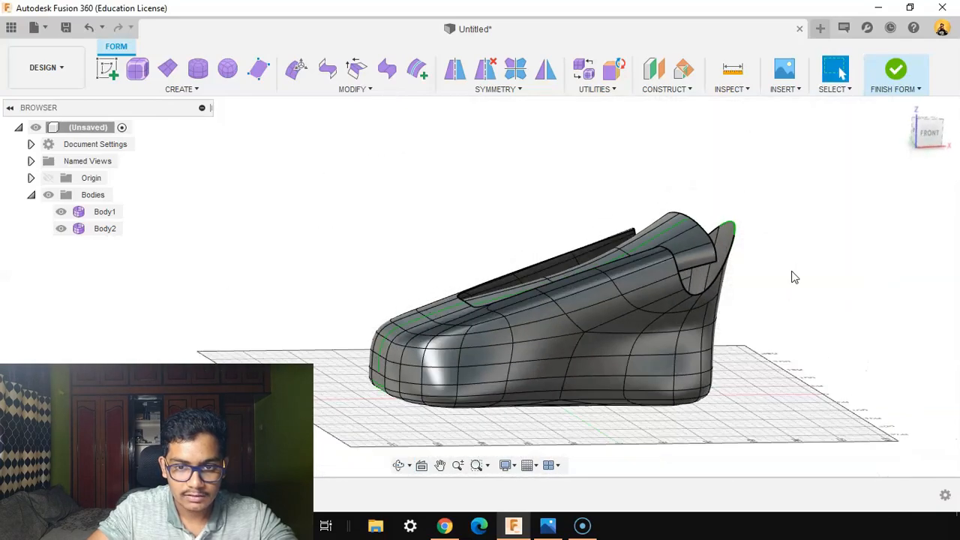
middle_click_drag(711, 241, 742, 263, "shift")
middle_click_drag(842, 71, 705, 270, "shift")
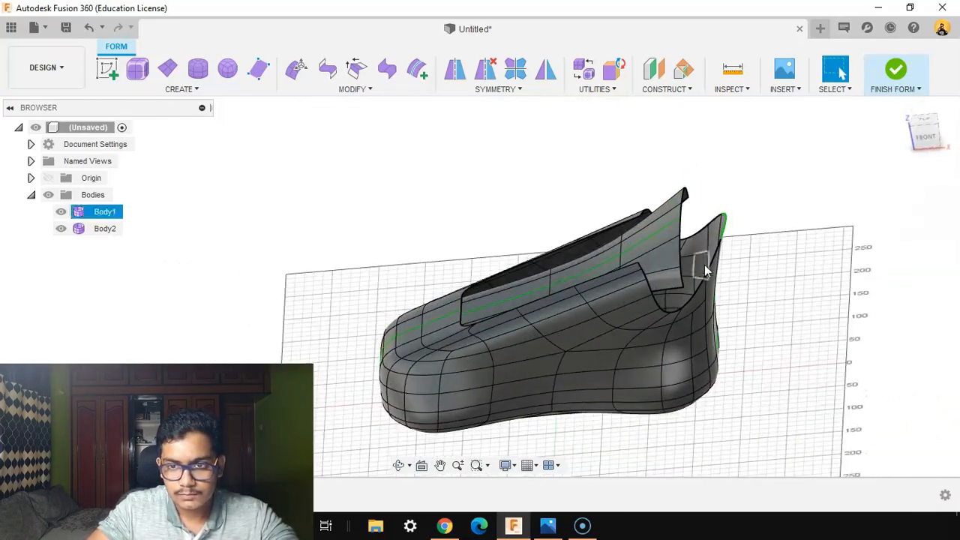
scroll(560, 372, "down", 1)
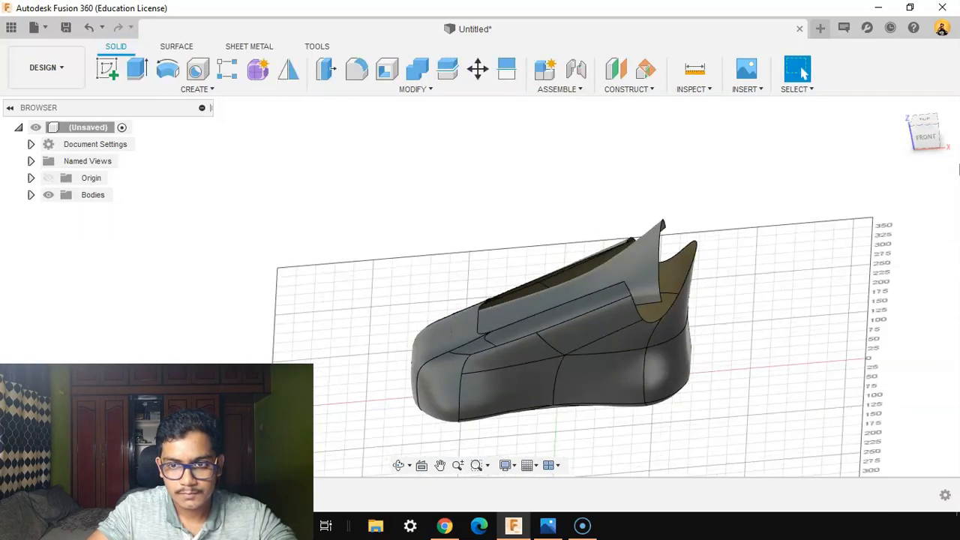
Step: Start a new sketch on the front plane, facing the shoe's side profile
left_click(928, 141)
scroll(543, 382, "up", 1)
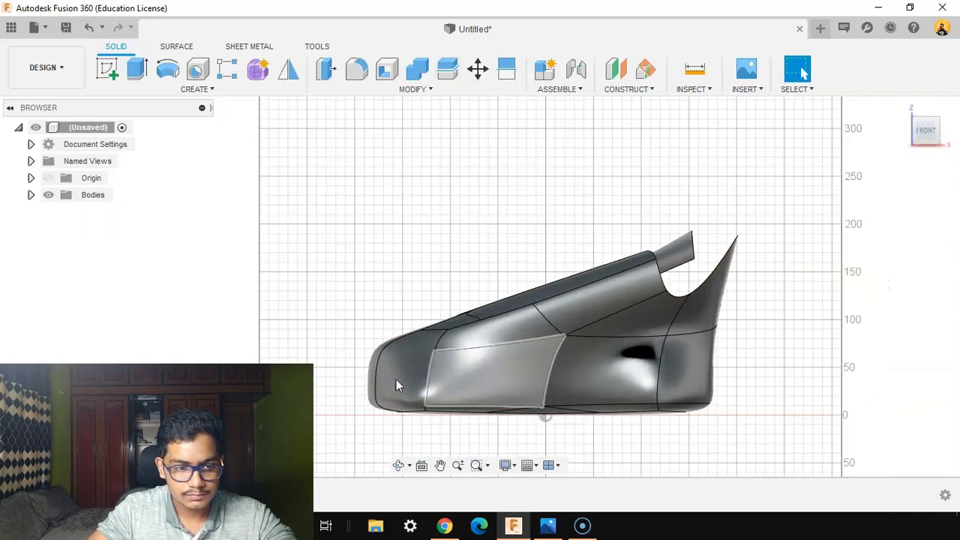
scroll(499, 184, "up", 1)
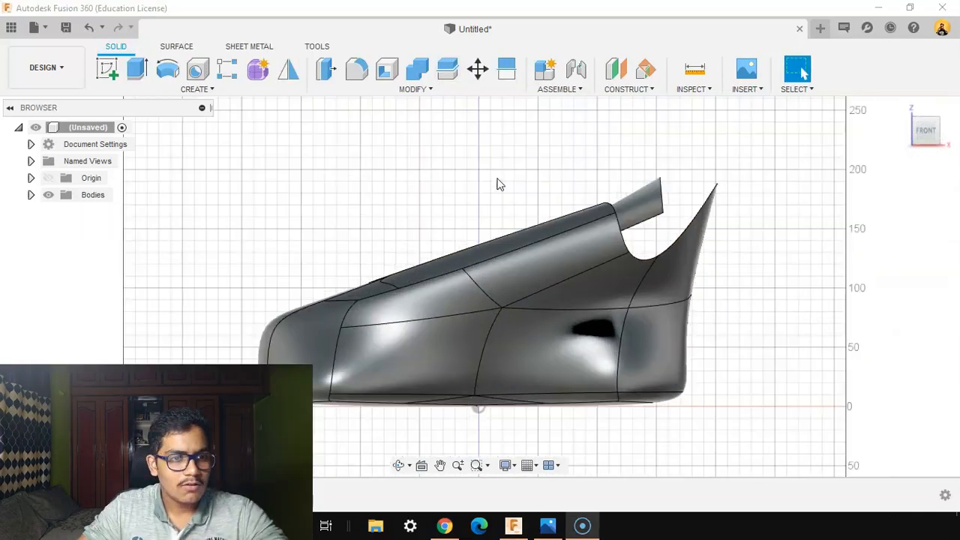
left_click(104, 69)
left_click(502, 364)
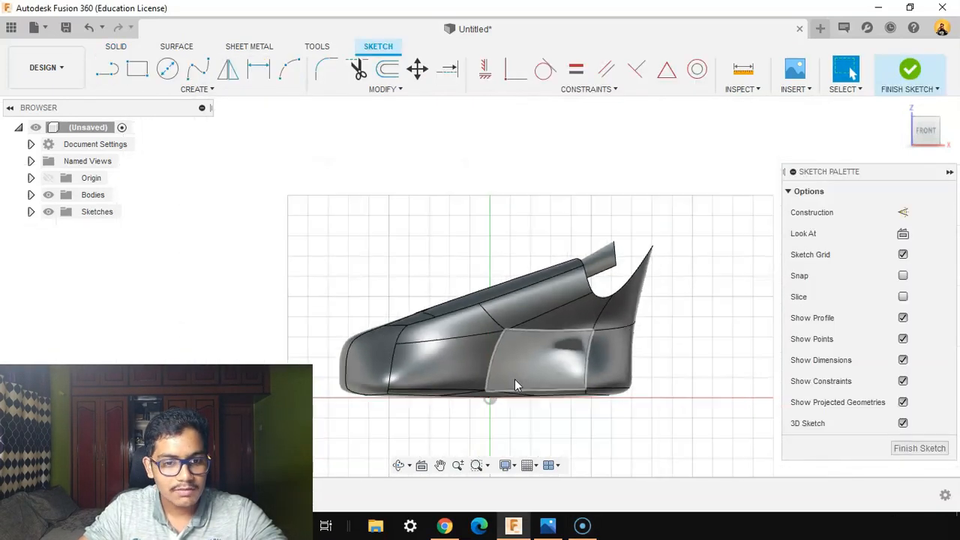
scroll(518, 390, "up", 3)
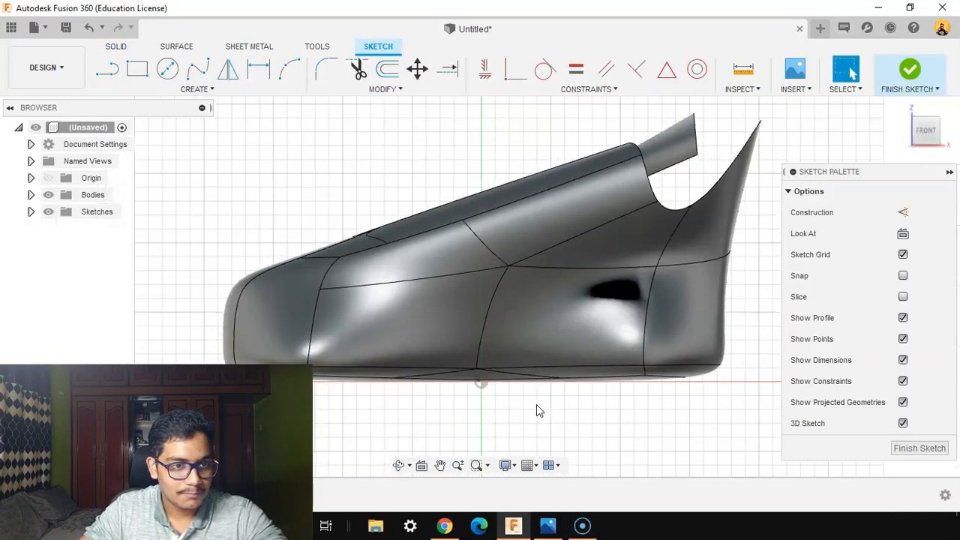
left_click(287, 73)
scroll(308, 276, "down", 2)
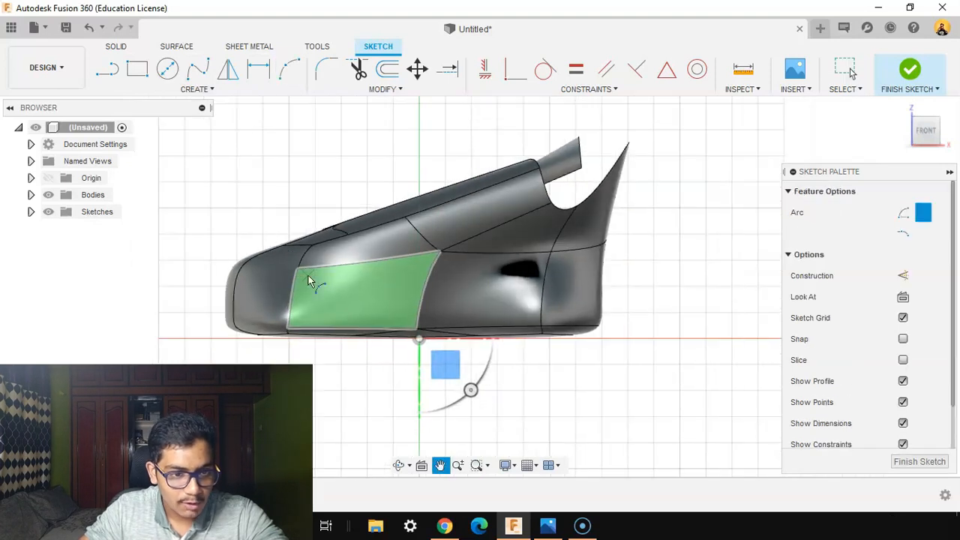
left_click(199, 309)
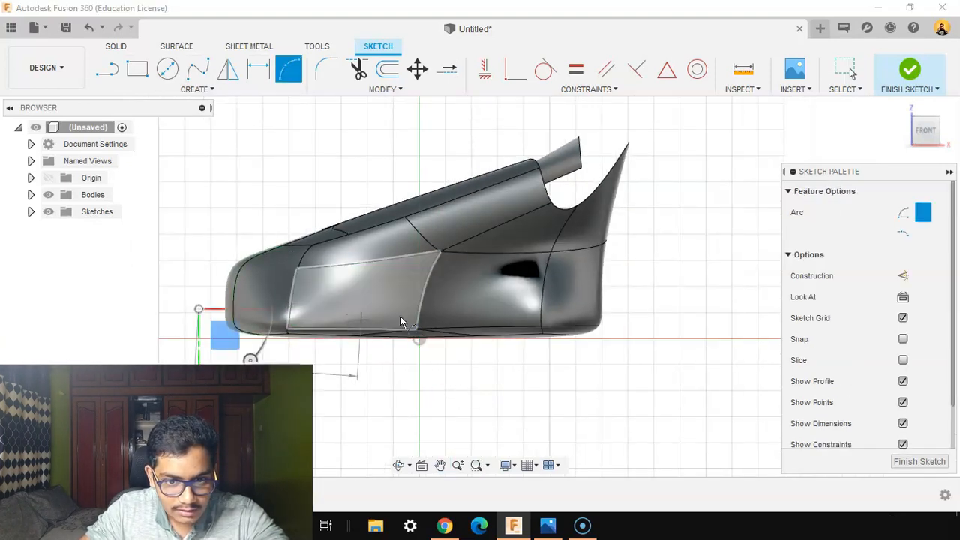
left_click(686, 312)
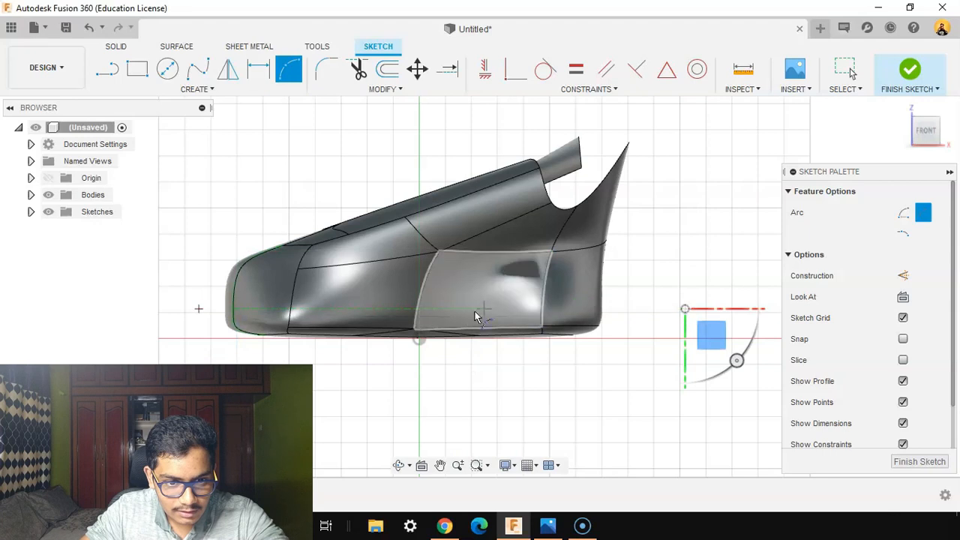
right_click(431, 317)
left_click(388, 318)
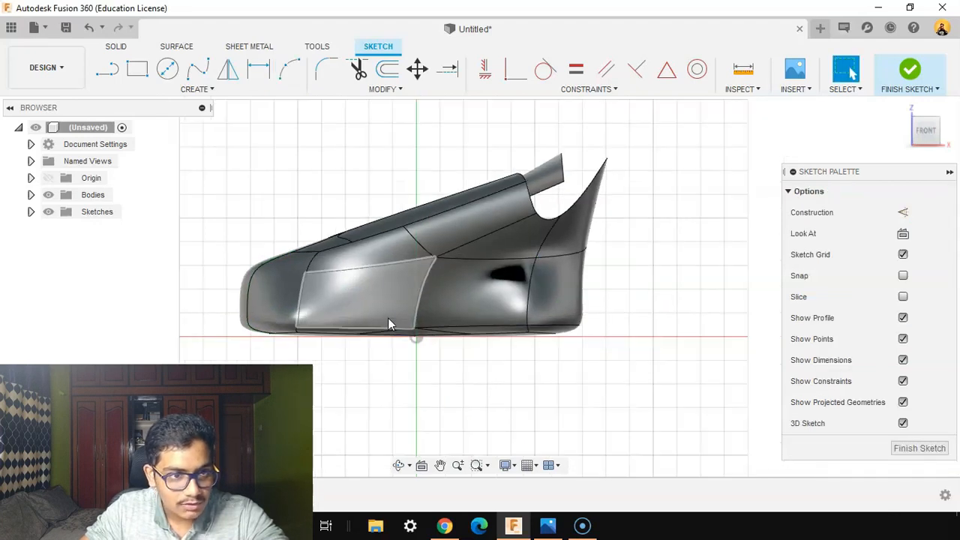
Step: Sketch a shallow three-point arc from in front of the toe to behind the heel, sagging across the shoe's lower side
left_click(289, 69)
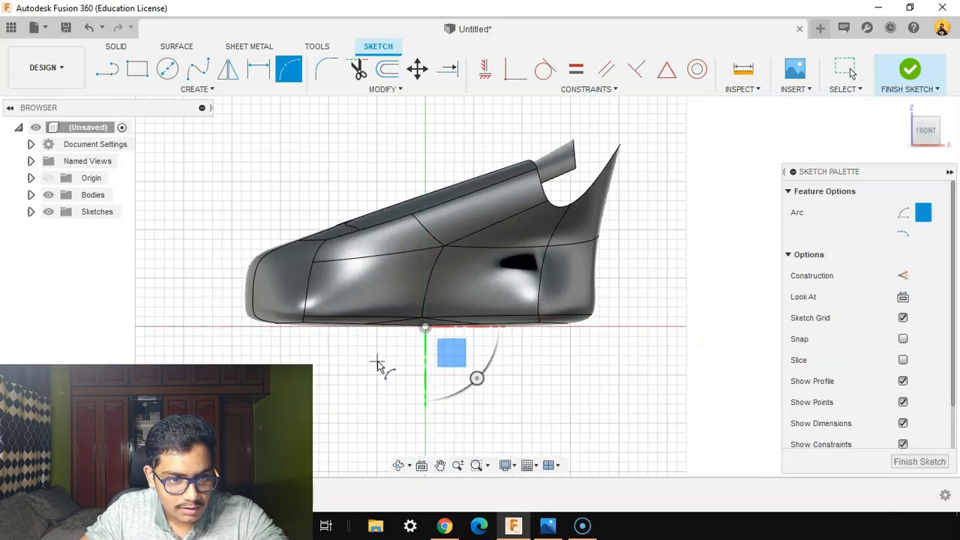
left_click(192, 286)
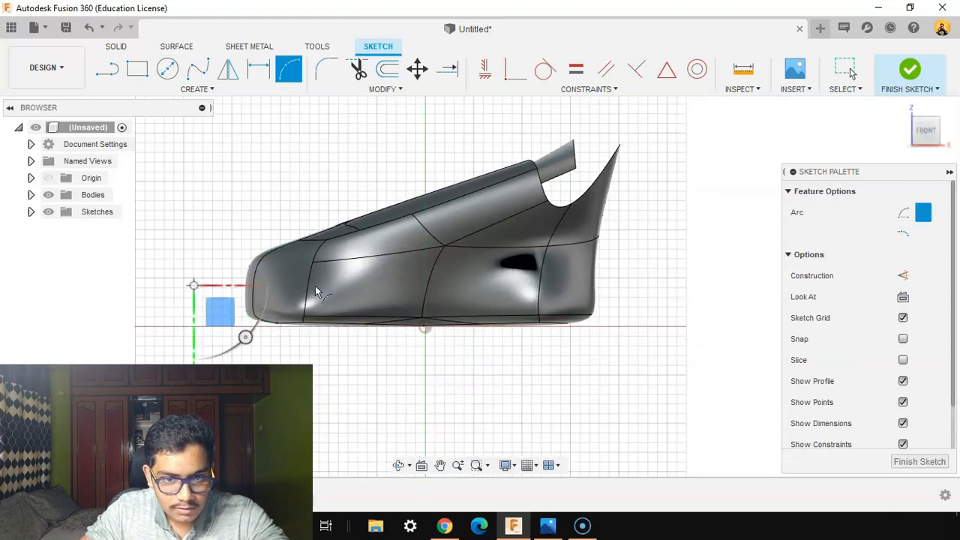
left_click(688, 286)
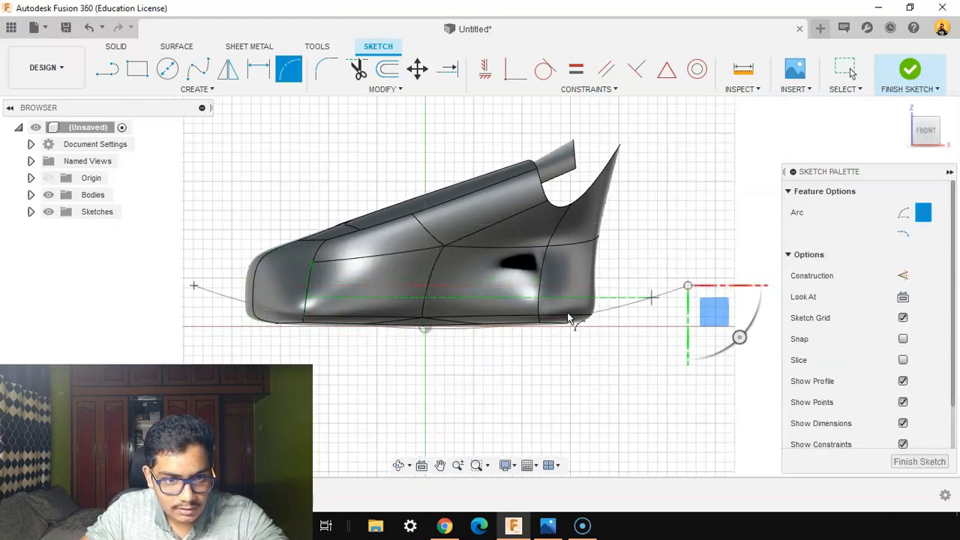
left_click(422, 306)
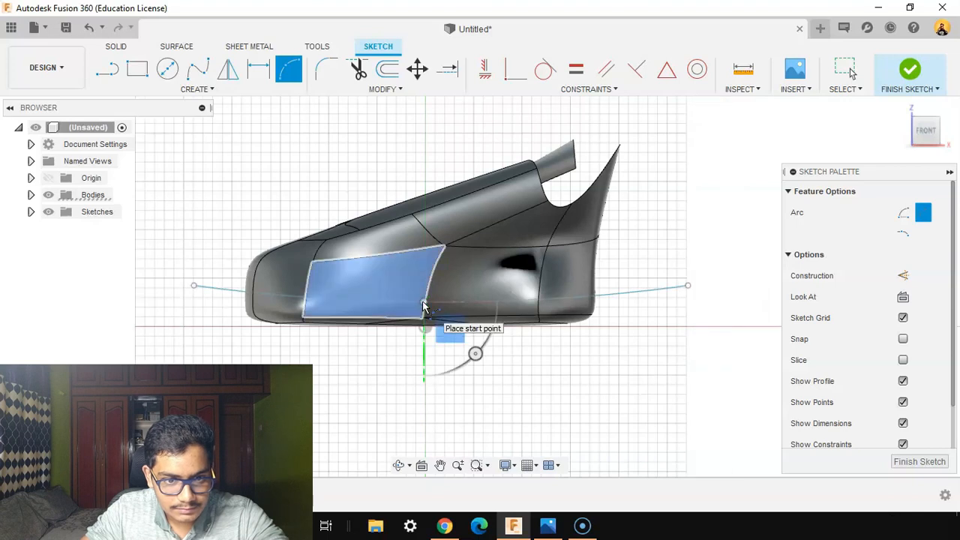
Step: Draw a 10 mm vertical line downward from the arc's toe-side endpoint and end the line command
left_click(108, 69)
scroll(193, 286, "up", 3)
left_click(193, 286)
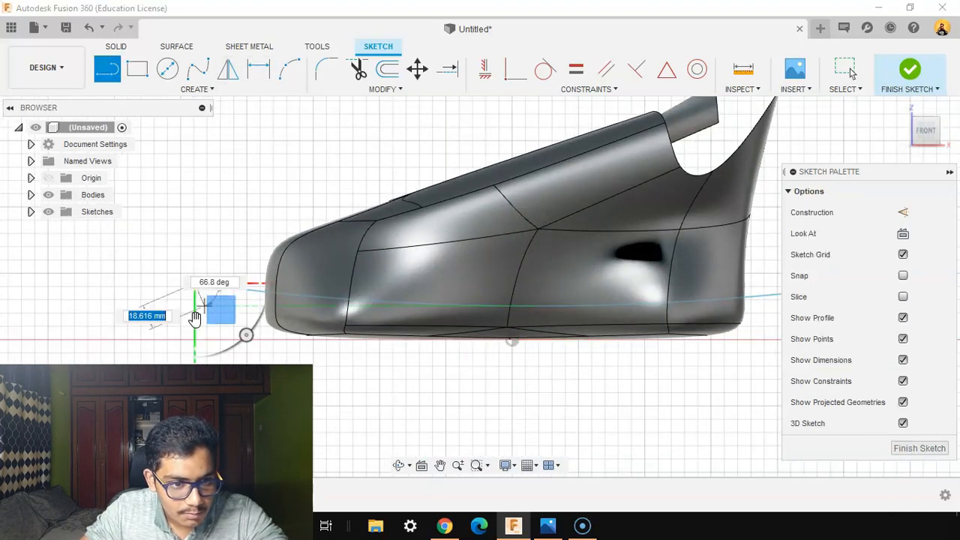
type("10")
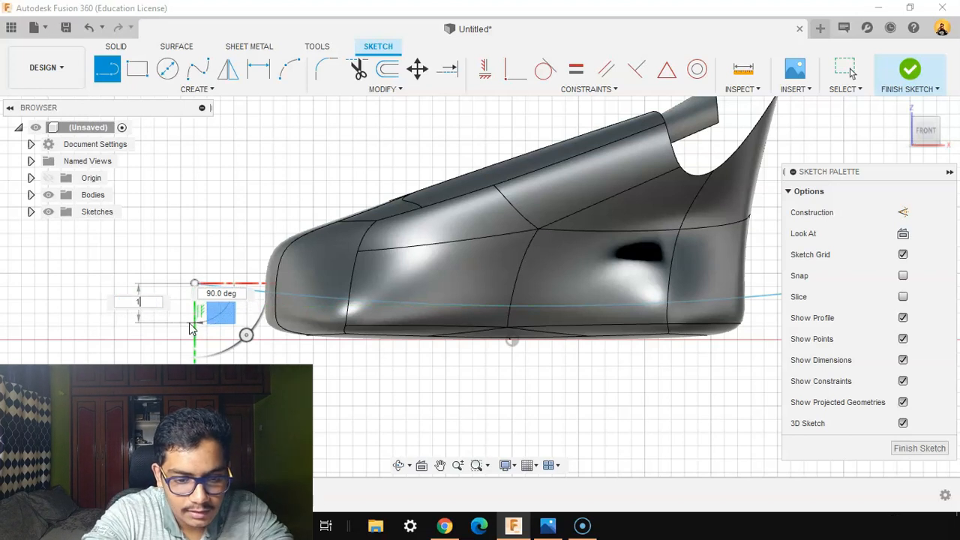
key("Tab")
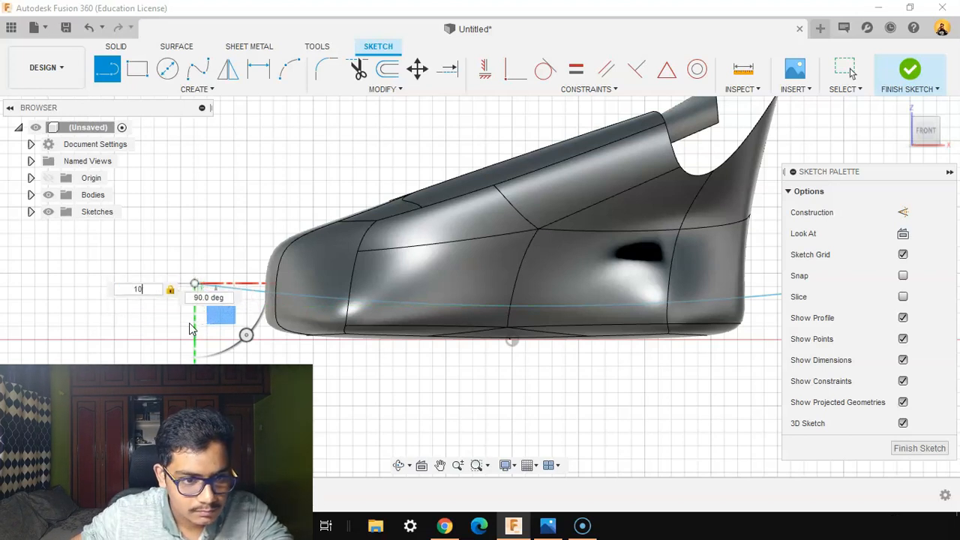
key("Return")
scroll(189, 323, "down", 2)
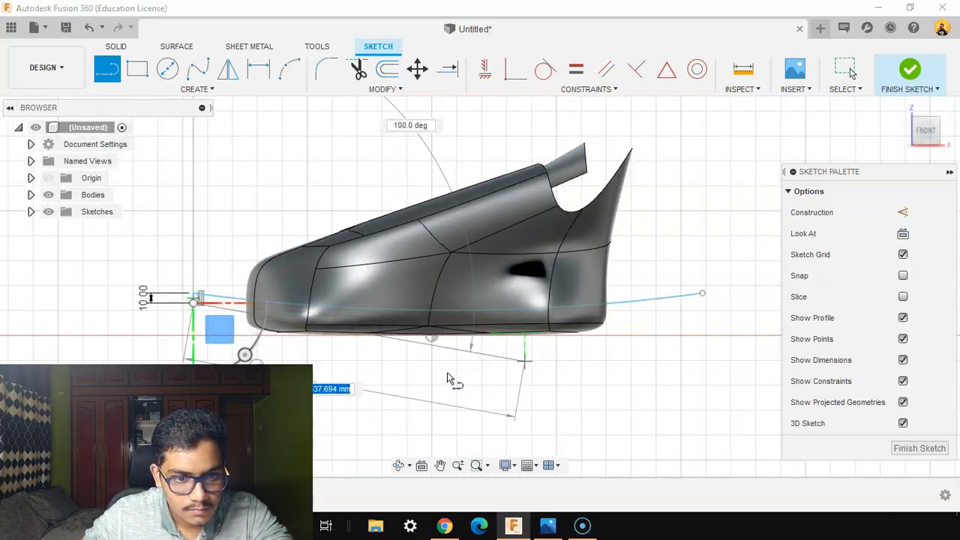
right_click(533, 389)
left_click(478, 391)
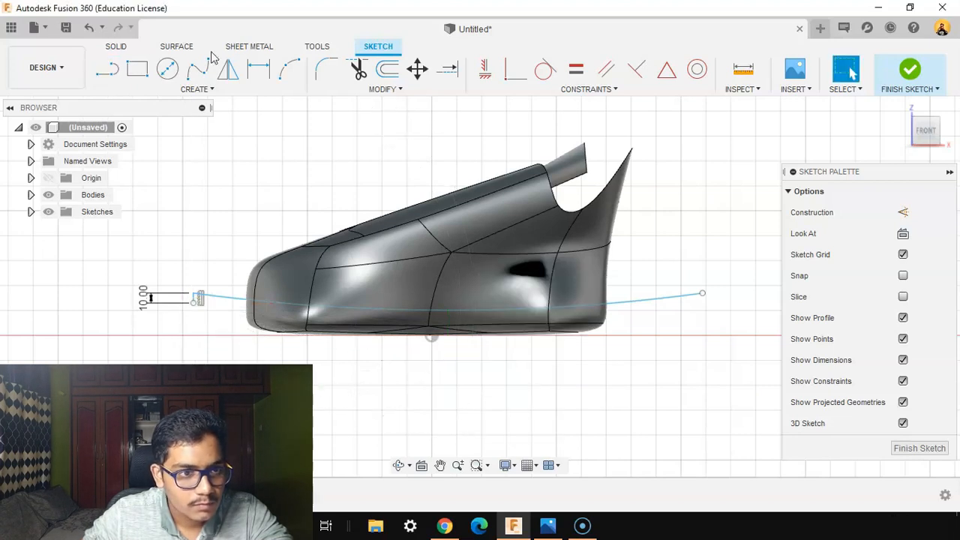
Step: Draw a 10 mm vertical line downward from the arc's heel-side endpoint
left_click(107, 69)
scroll(678, 364, "up", 2)
left_click(712, 268)
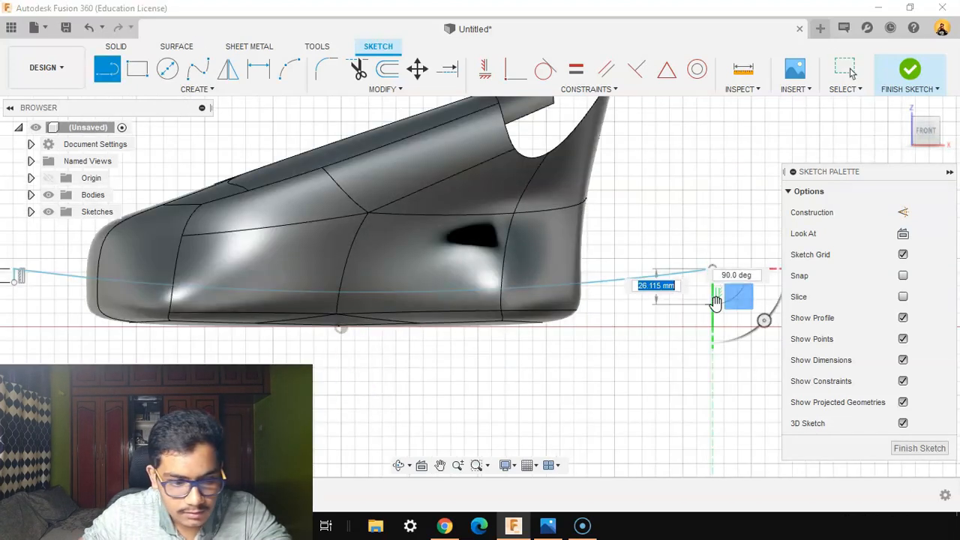
type("10")
scroll(714, 303, "up", 1)
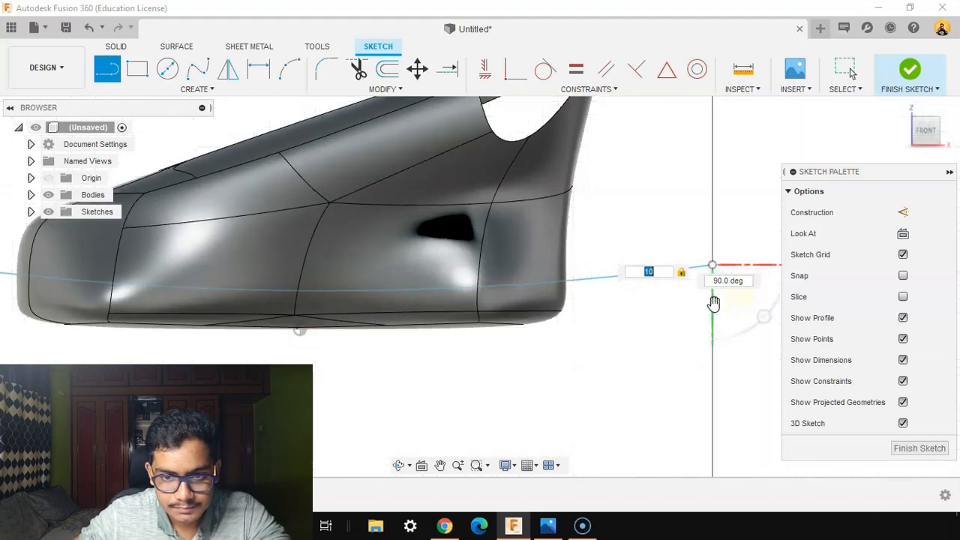
scroll(714, 304, "down", 3)
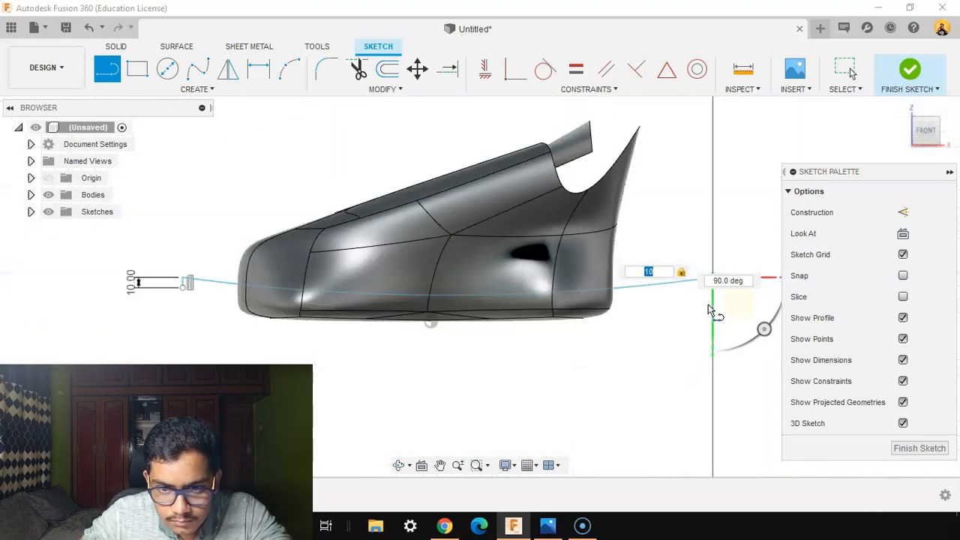
key("Return")
scroll(643, 335, "up", 3)
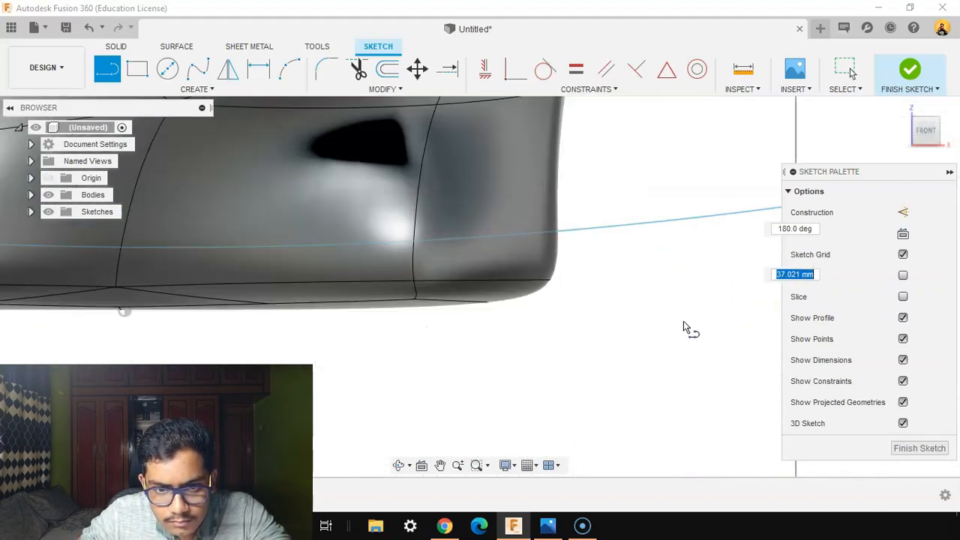
middle_click_drag(684, 321, 479, 326)
scroll(479, 325, "down", 1)
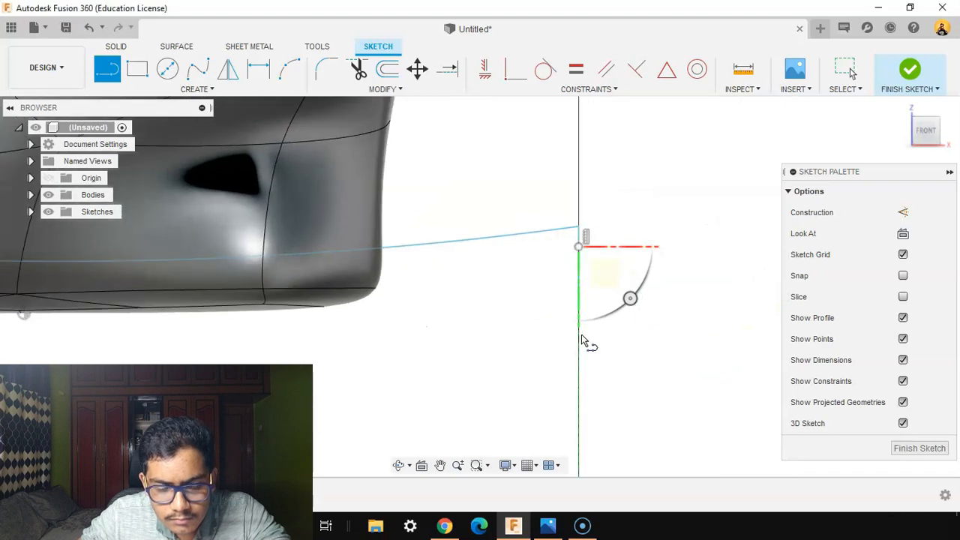
scroll(518, 330, "down", 3)
Step: Sketch a second three-point arc between the lower ends of both vertical lines, below the first arc, closing the curved band profile
left_click(287, 71)
scroll(356, 375, "down", 2)
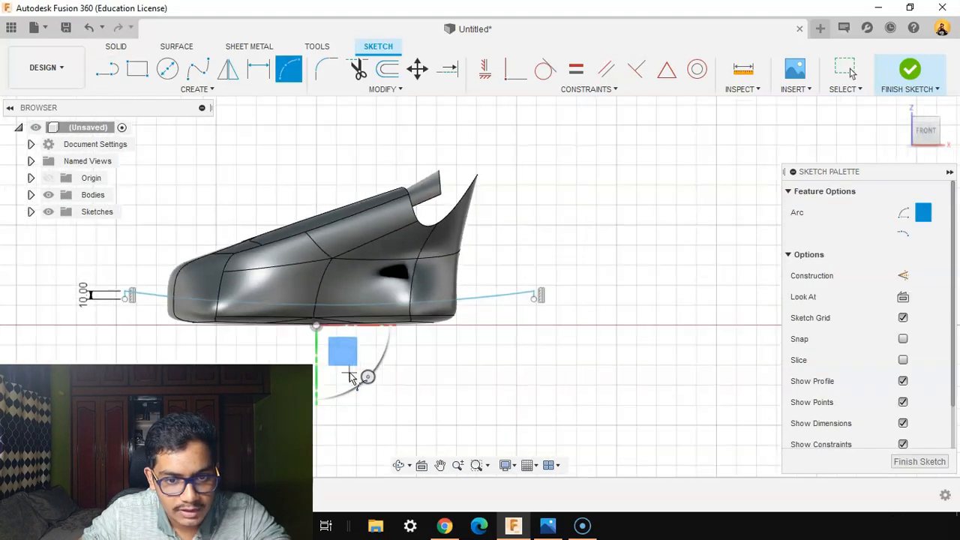
middle_click_drag(349, 375, 445, 354)
scroll(435, 352, "up", 3)
scroll(185, 301, "up", 1)
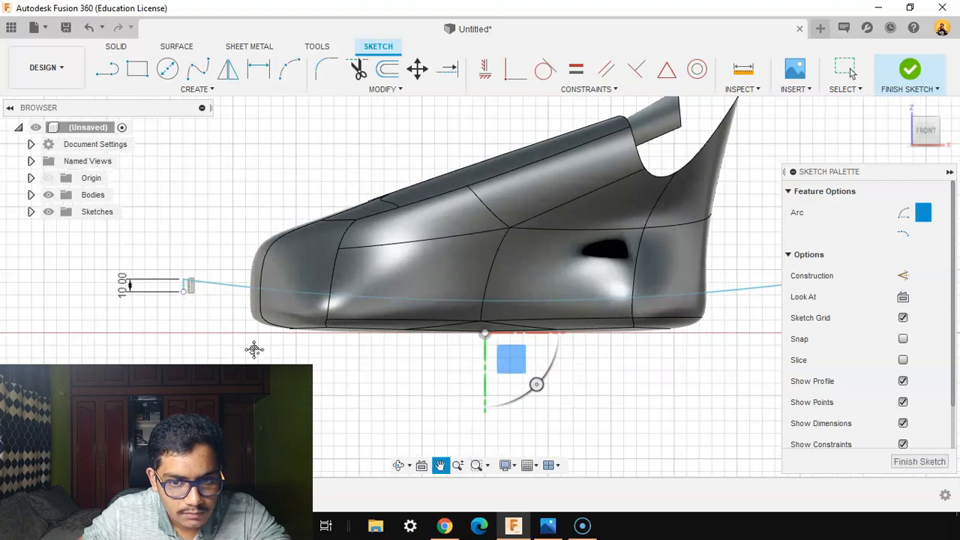
middle_click_drag(253, 349, 209, 343)
scroll(209, 343, "down", 1)
left_click(143, 290)
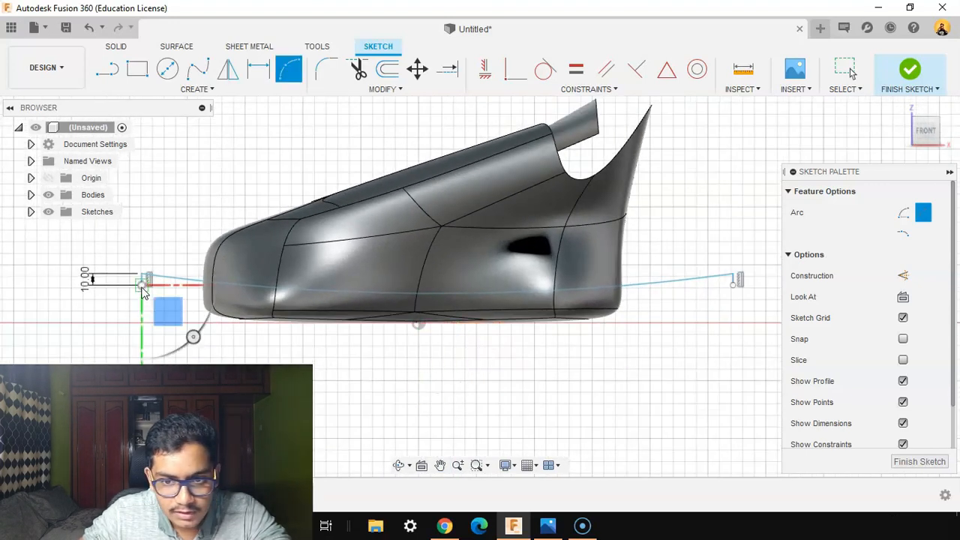
left_click(735, 292)
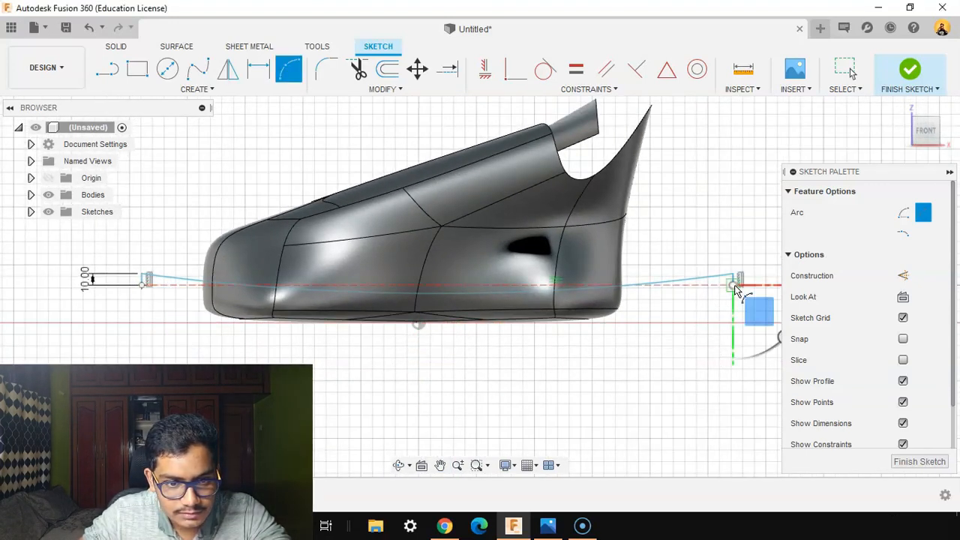
left_click(427, 312)
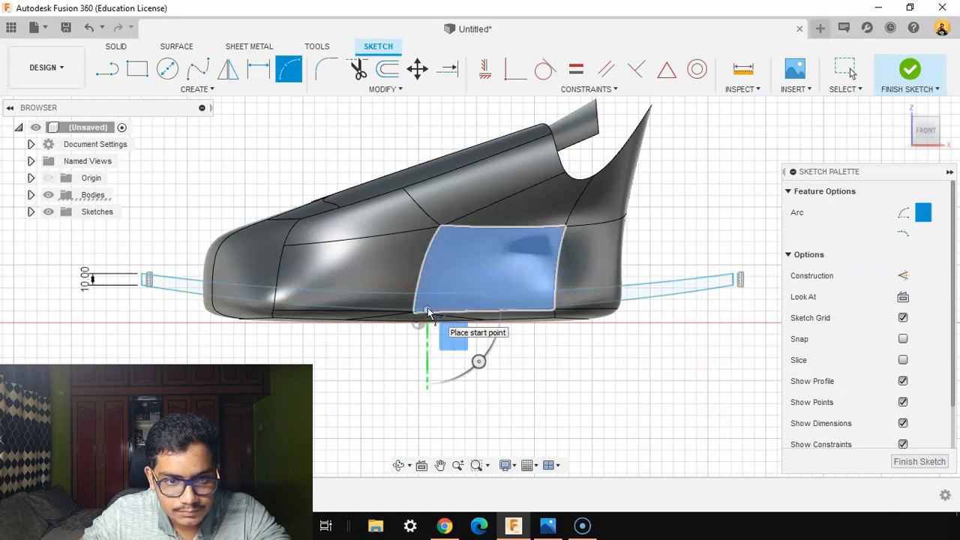
Step: Draw two vertical lines and a connecting horizontal line below the curved band, enclosing the area beneath it between both ends
left_click(109, 69)
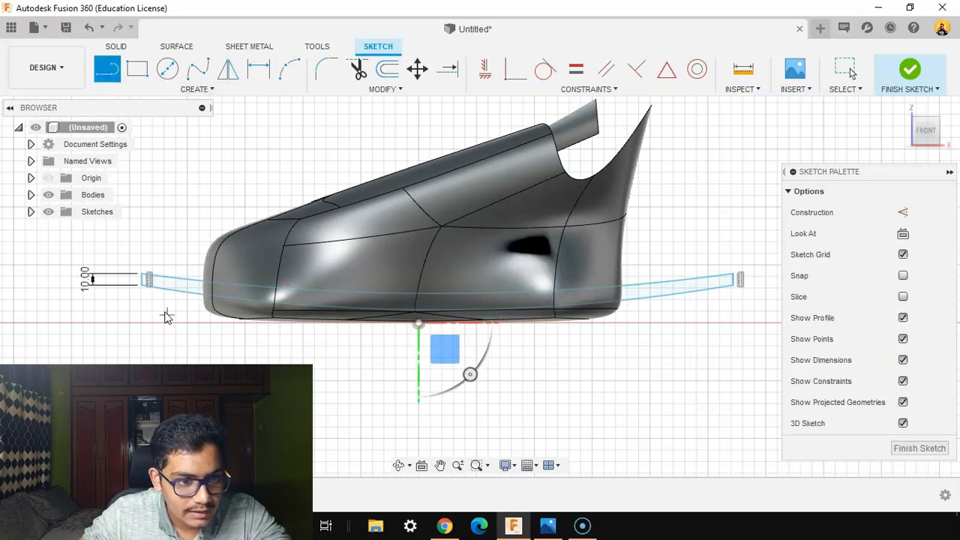
left_click(141, 286)
left_click(141, 386)
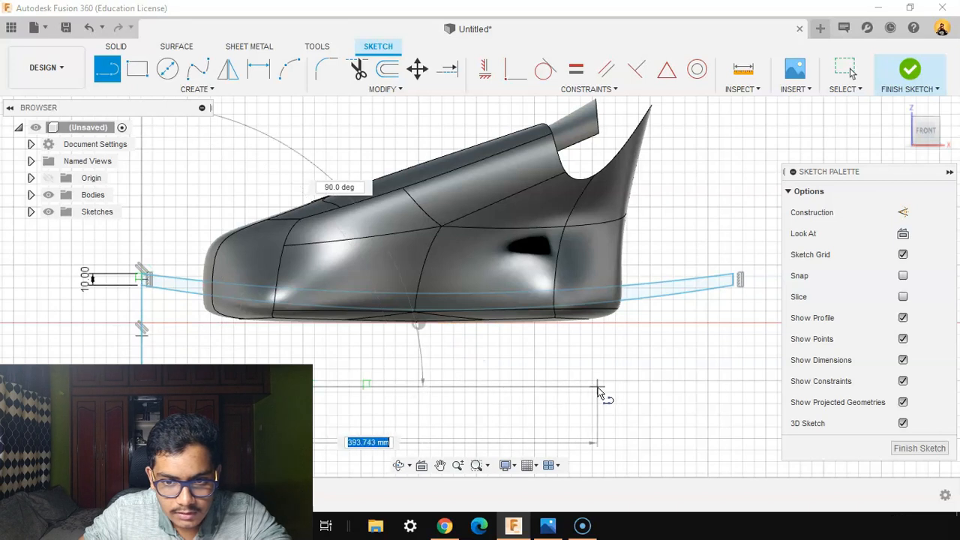
left_click(733, 386)
left_click(735, 282)
scroll(643, 381, "down", 3)
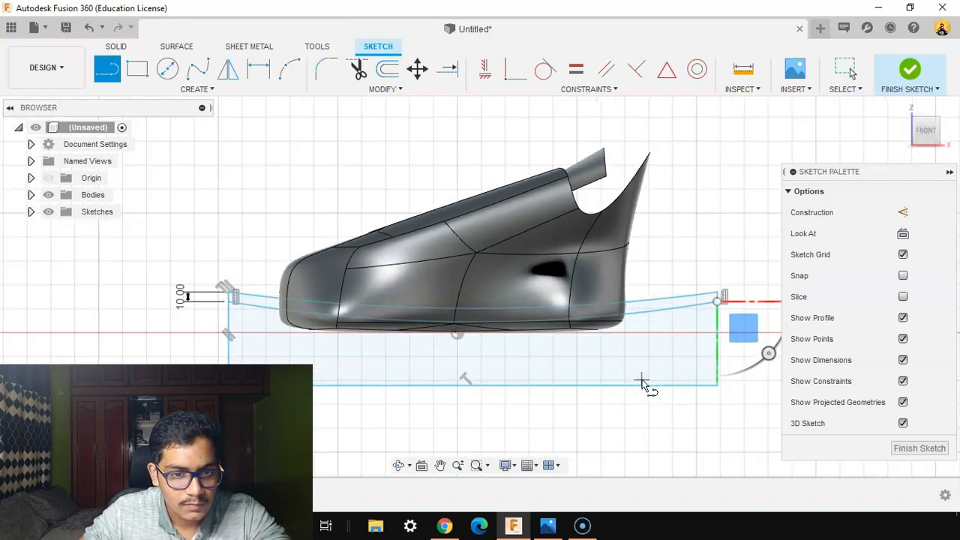
scroll(277, 123, "up", 2)
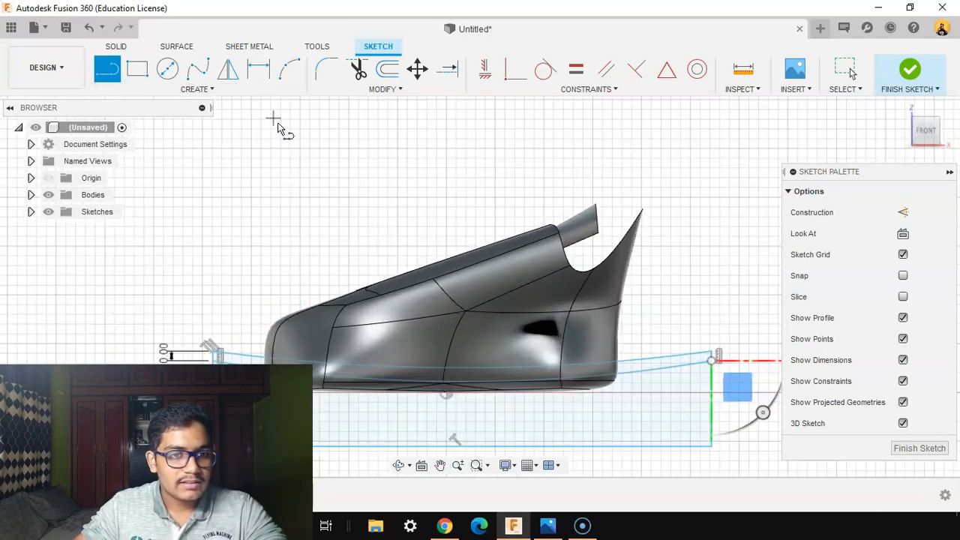
Step: Sketch a three-point spline on the shoe's side for the swoosh's inner edge, dipping from mid-shoe and rising toward the heel
left_click(289, 75)
scroll(432, 244, "up", 2)
left_click(199, 75)
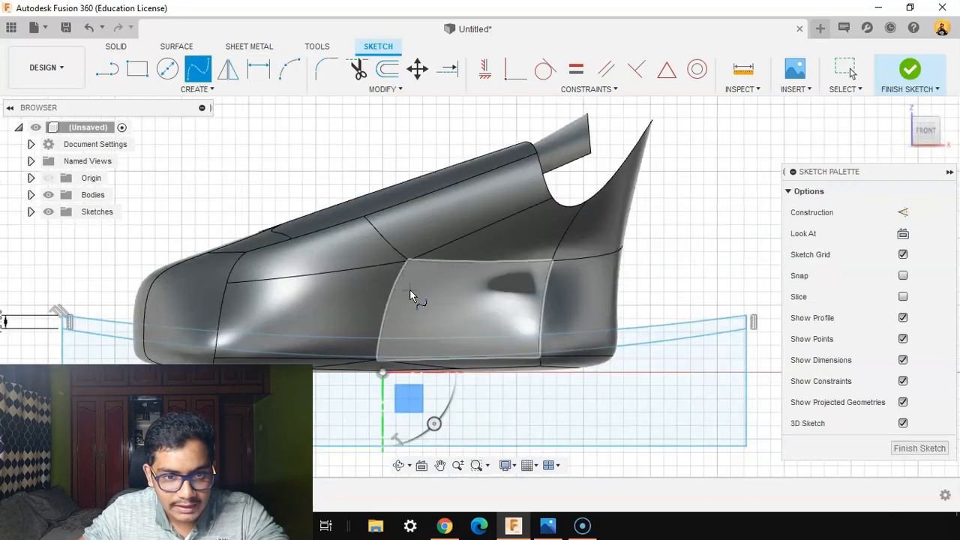
scroll(411, 270, "up", 2)
left_click(420, 231)
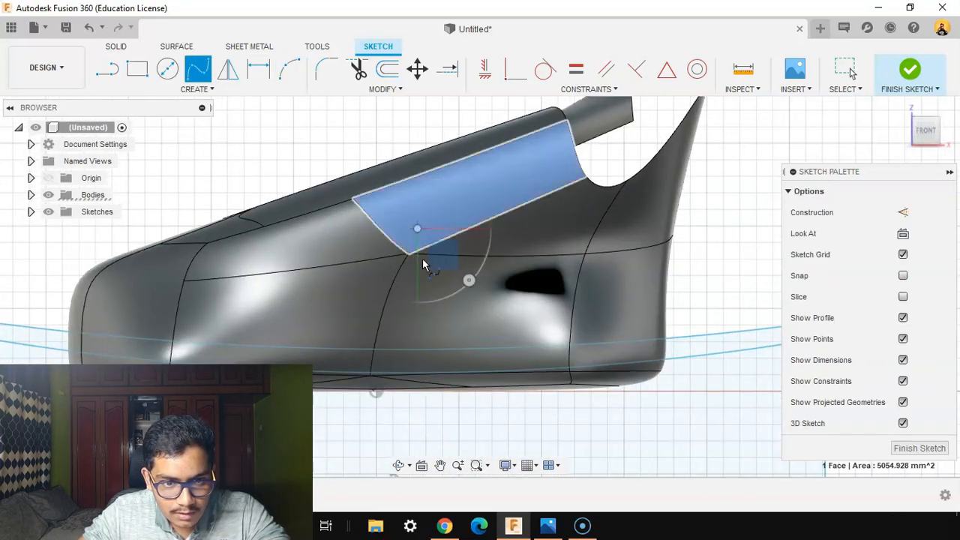
left_click(411, 276)
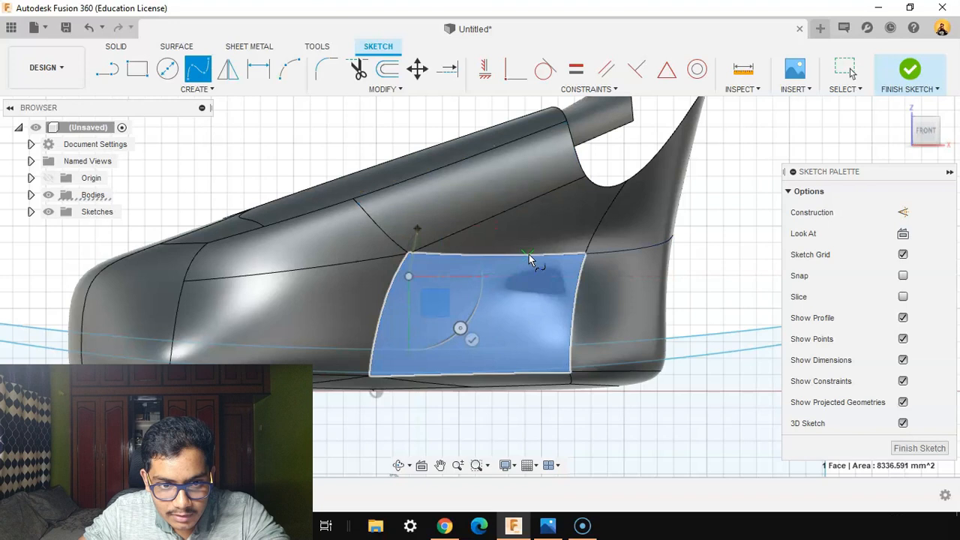
left_click(576, 225)
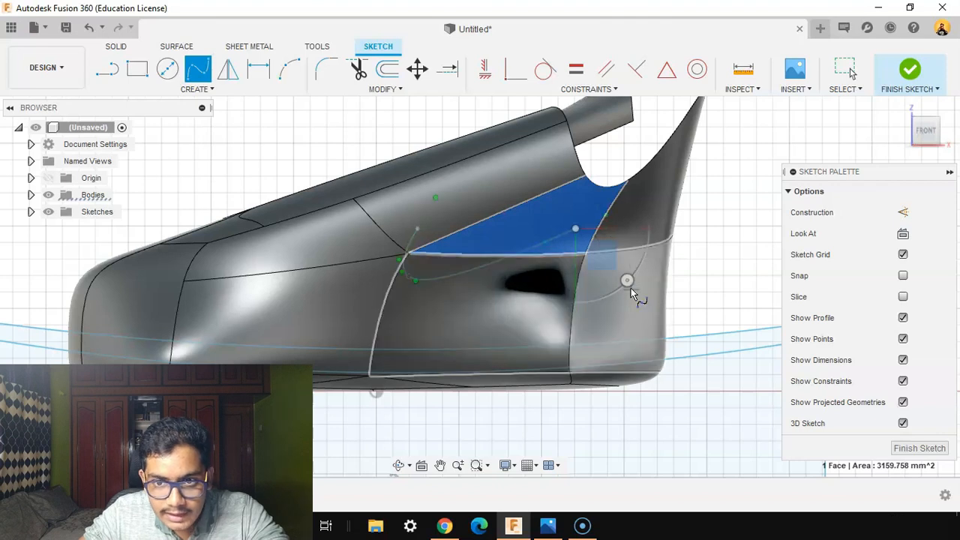
left_click(840, 72)
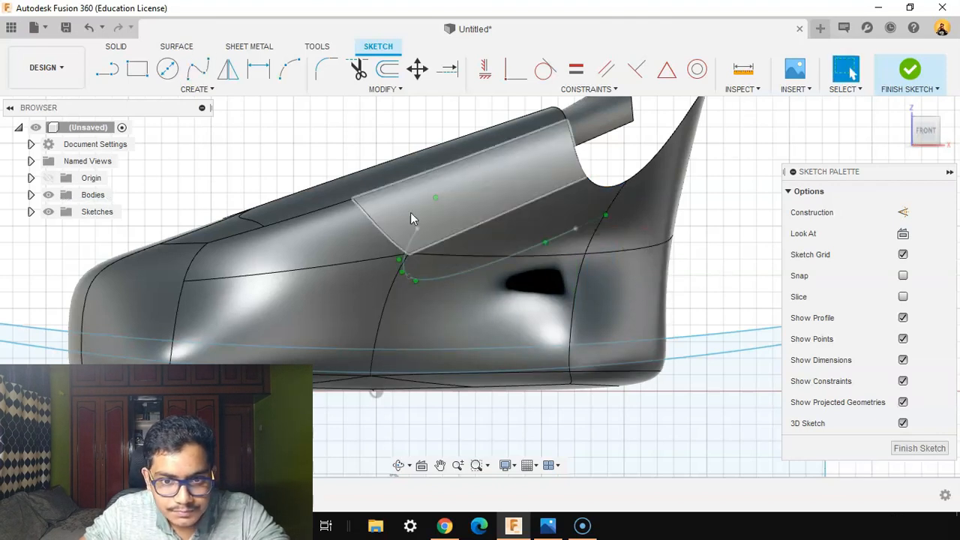
Step: Sketch a second, deeper spline between the first spline's endpoints to close the swoosh profile
left_click(198, 68)
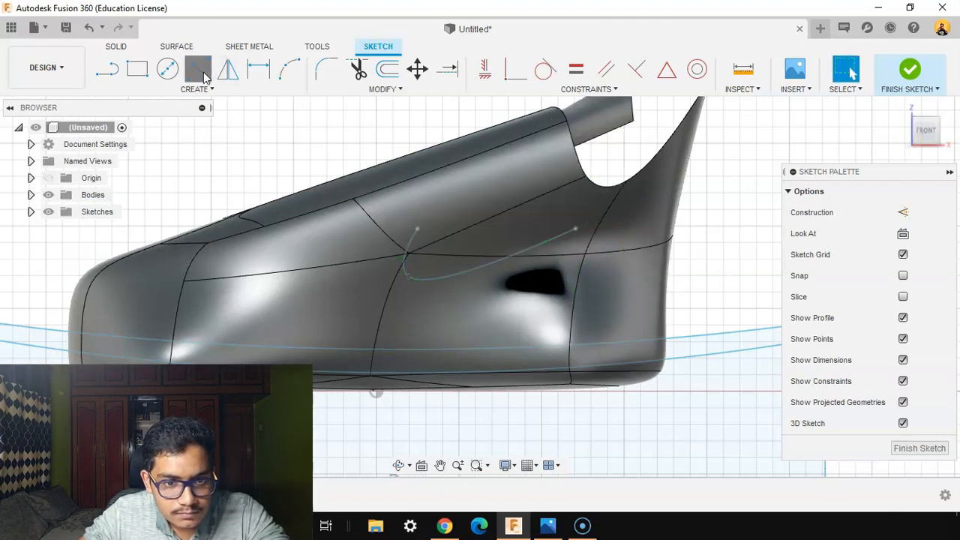
left_click(418, 229)
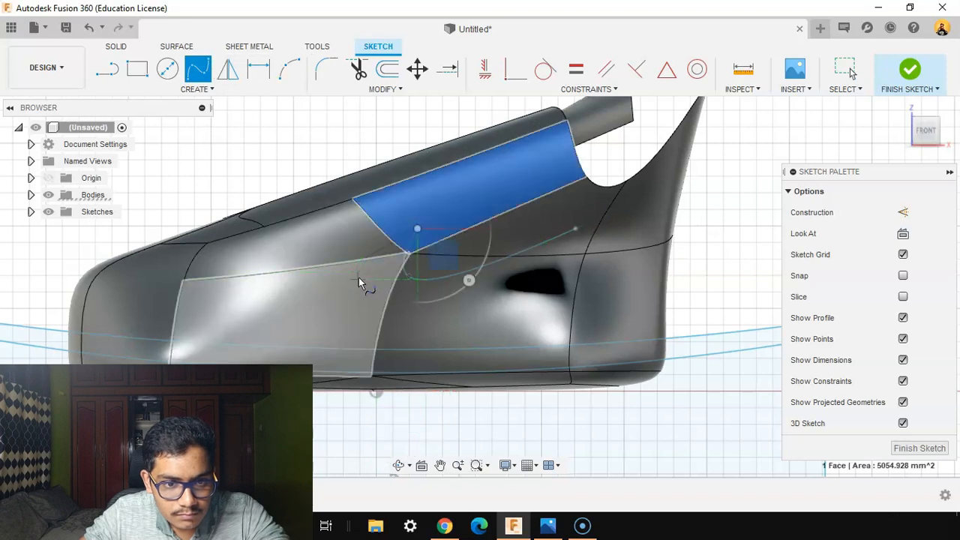
left_click(377, 304)
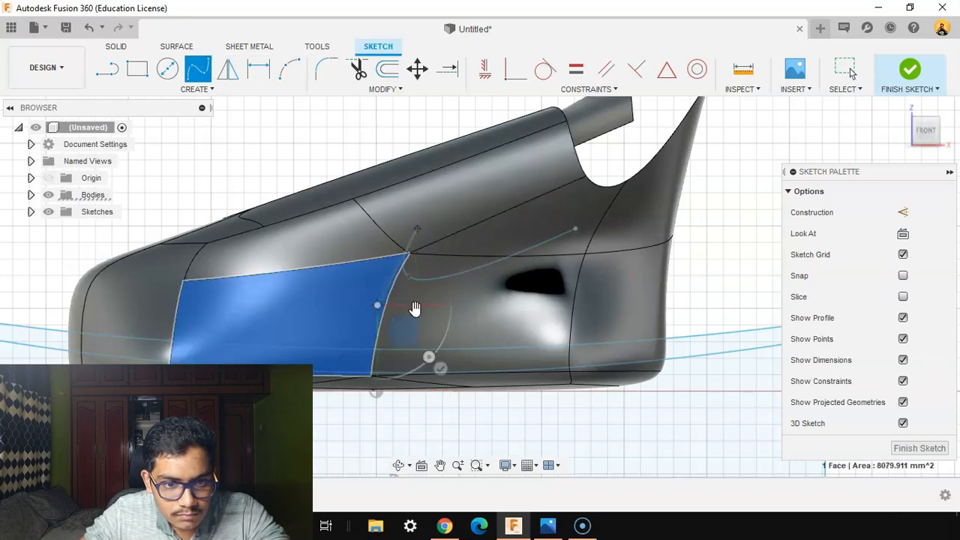
left_click(570, 227)
left_click(637, 291)
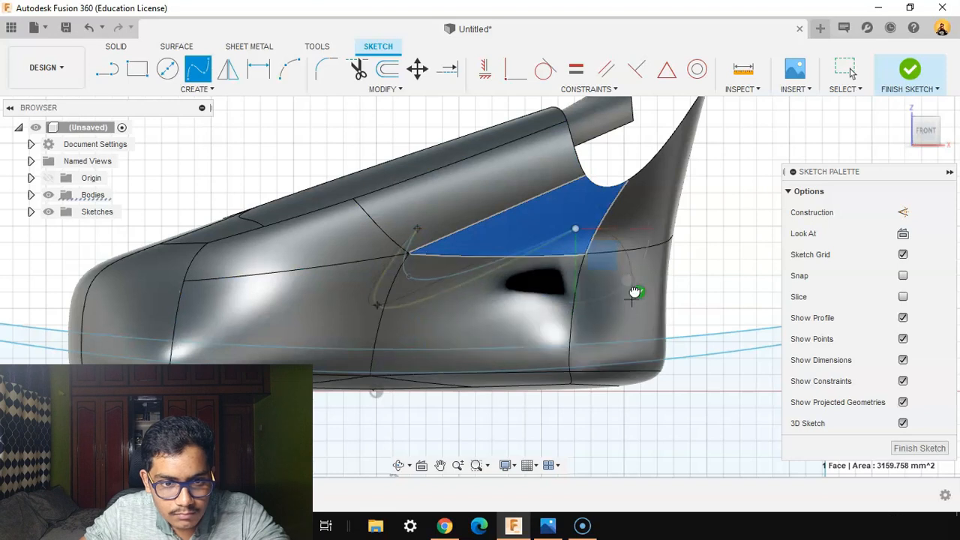
left_click(846, 68)
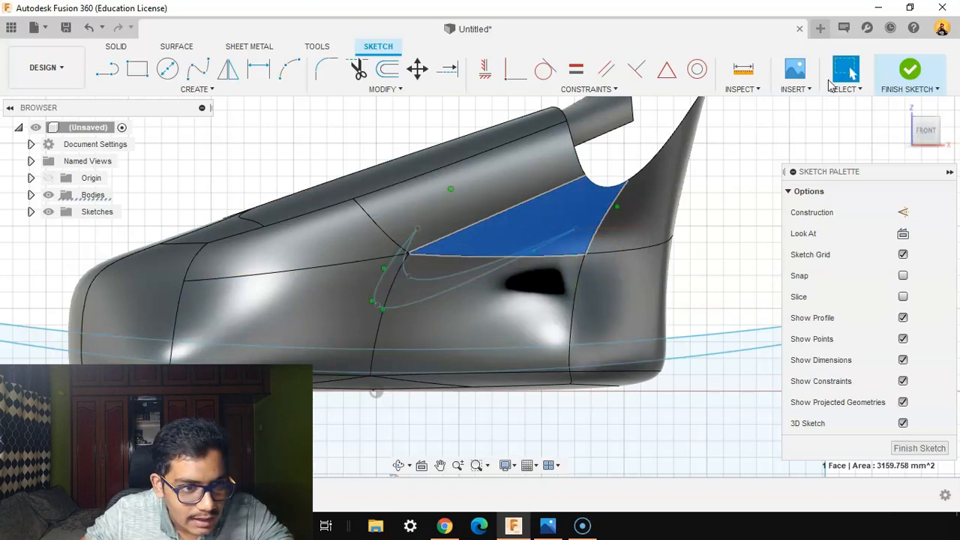
Step: Hide both bodies and reshape the swoosh by shifting the outer spline's tangent handle at its toe-side tip up toward the toe
left_click(30, 195)
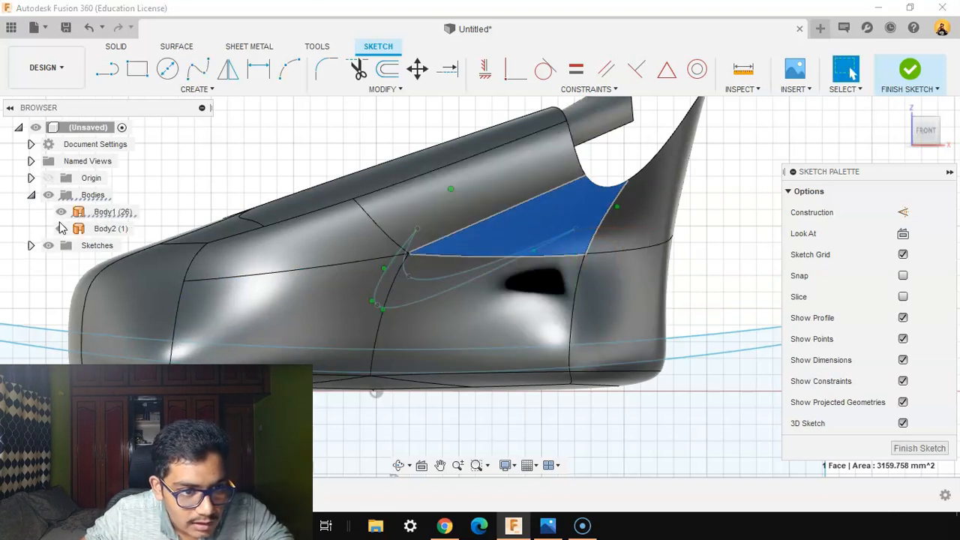
left_click(62, 229)
left_click(61, 214)
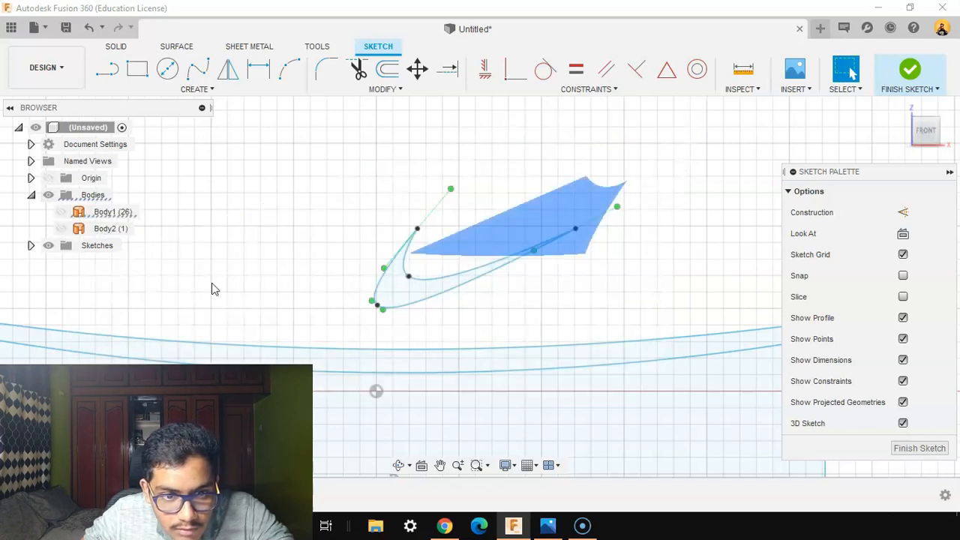
scroll(481, 297, "up", 1)
scroll(517, 296, "up", 2)
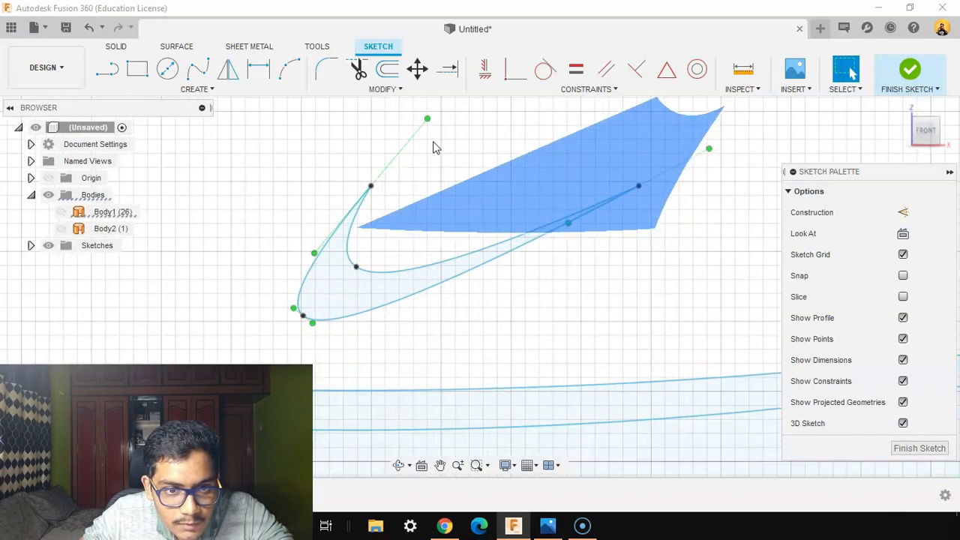
left_click(425, 140)
left_click_drag(430, 146, 398, 113)
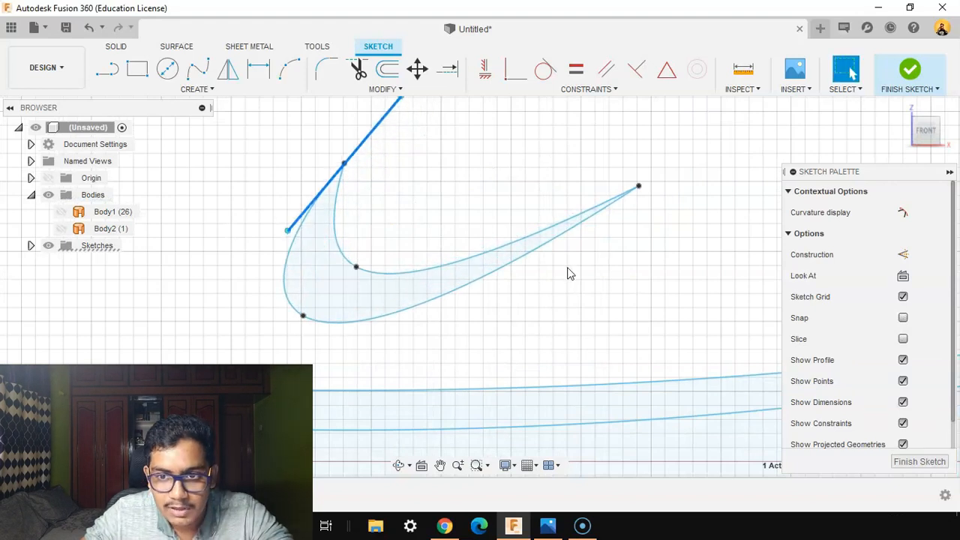
scroll(568, 274, "down", 1)
scroll(225, 276, "down", 1)
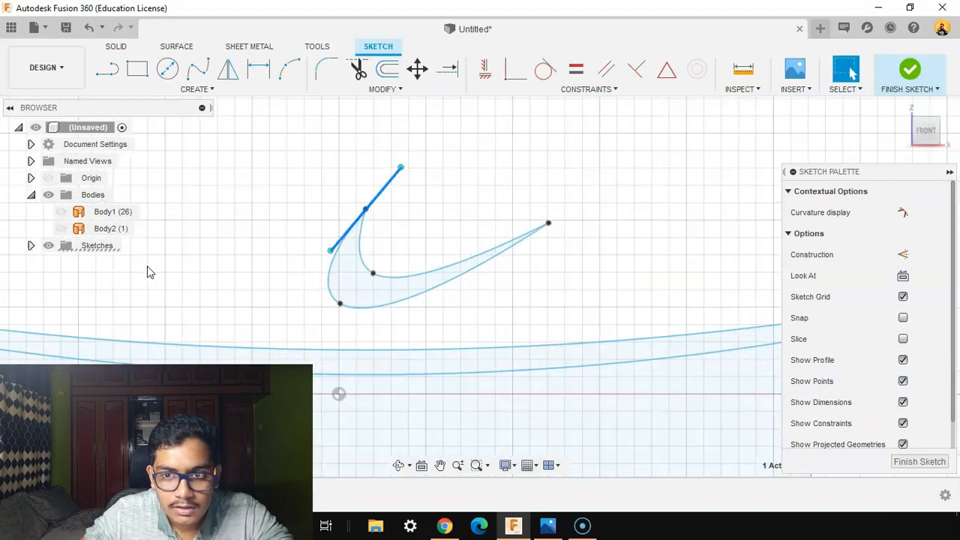
Step: Finish the sketch and show the shoe and tongue bodies again
left_click(914, 75)
scroll(511, 330, "down", 1)
left_click(60, 212)
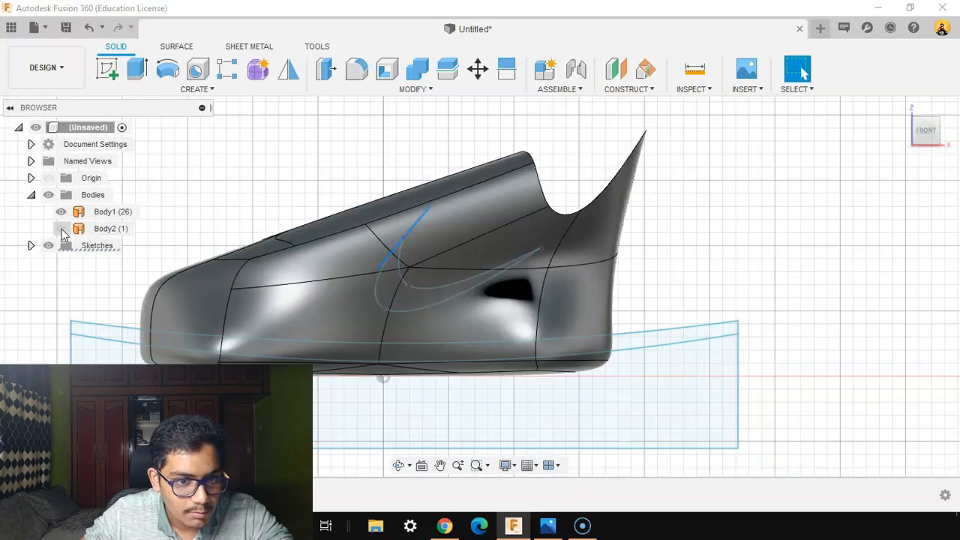
left_click(61, 228)
scroll(748, 273, "down", 1)
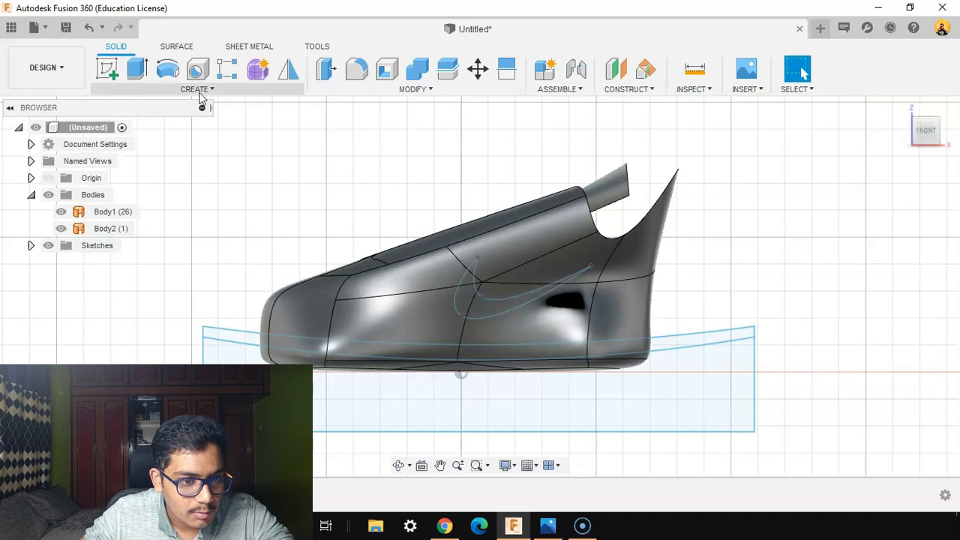
Step: Thicken the main shoe surface by -1 mm on one side as a new body
left_click(199, 92)
left_click(120, 367)
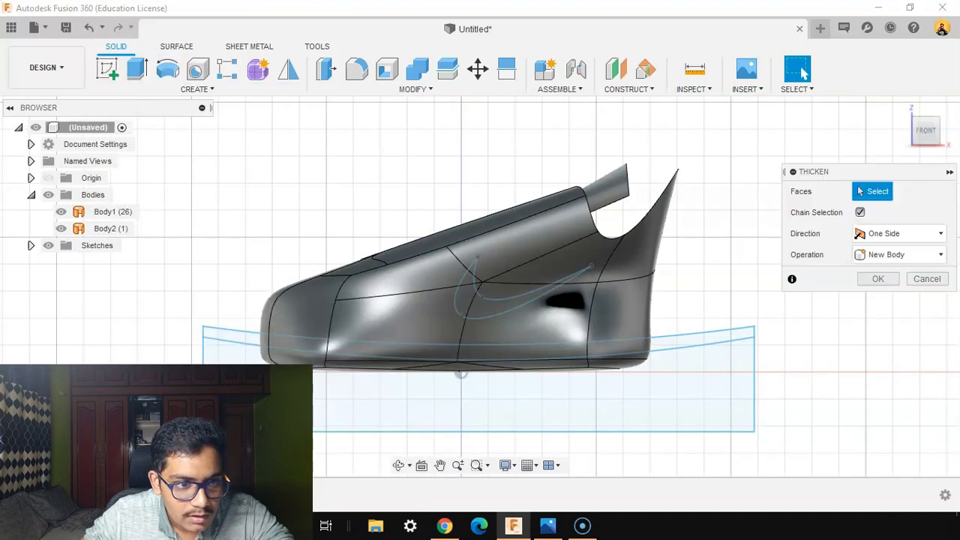
left_click(450, 315)
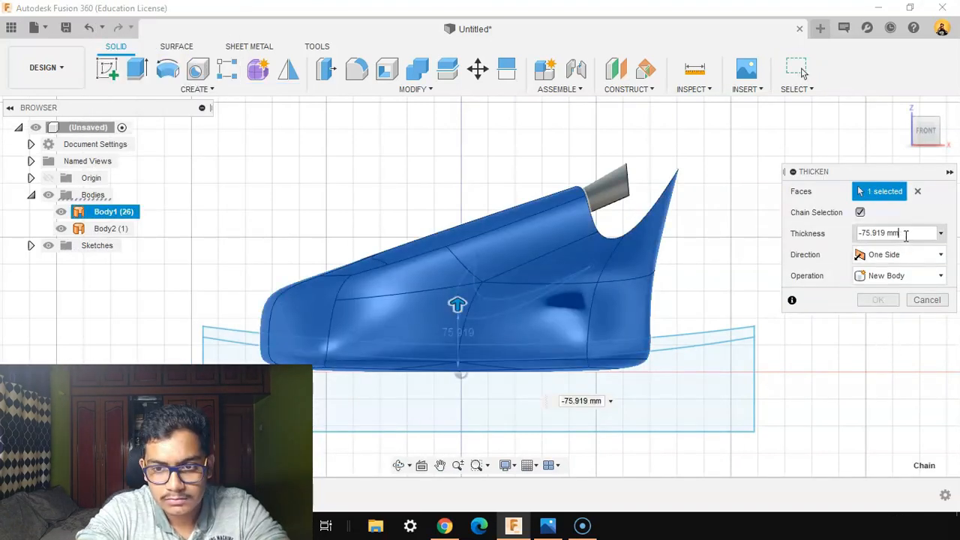
key("BackSpace")
key("BackSpace")
key("BackSpace")
key("BackSpace")
key("BackSpace")
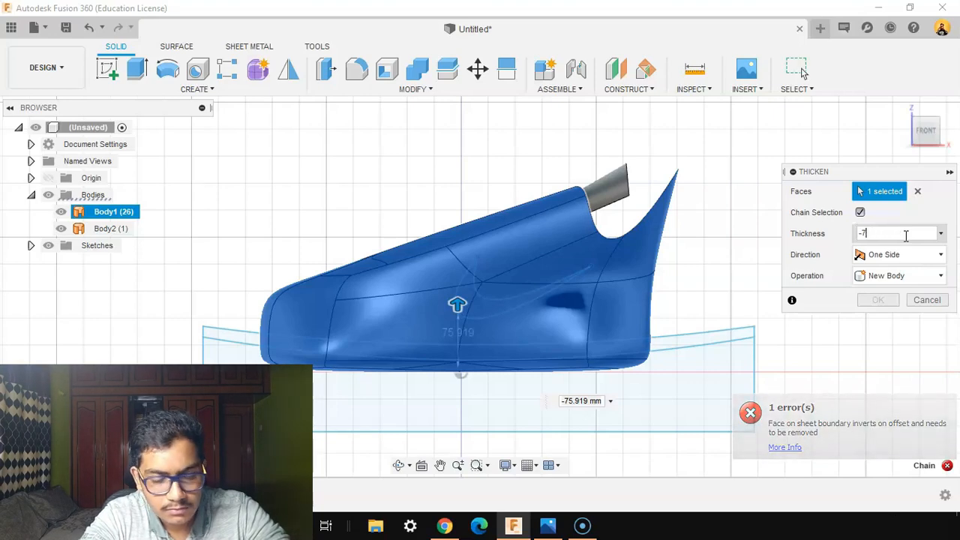
key("Return")
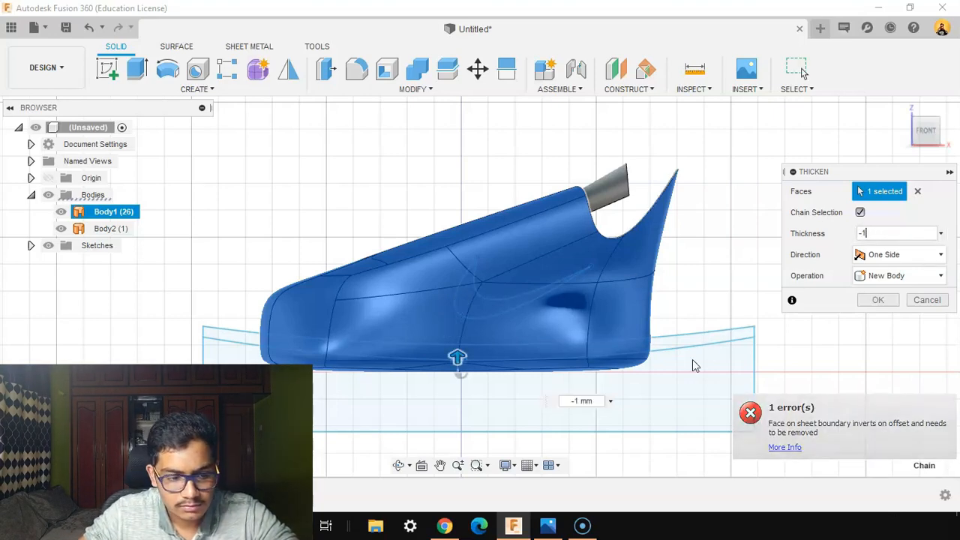
middle_click_drag(729, 290, 709, 299, "shift")
left_click(884, 300)
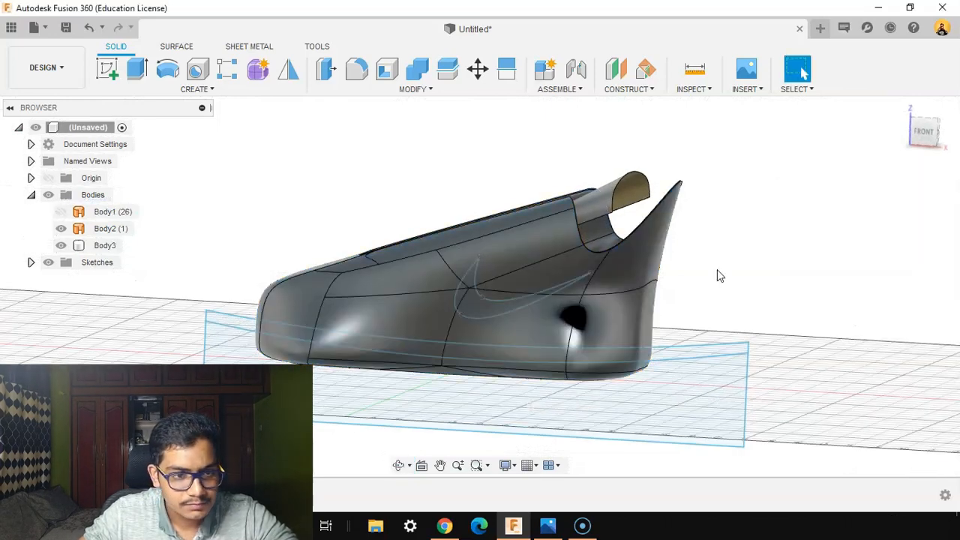
middle_click_drag(862, 289, 843, 277, "shift")
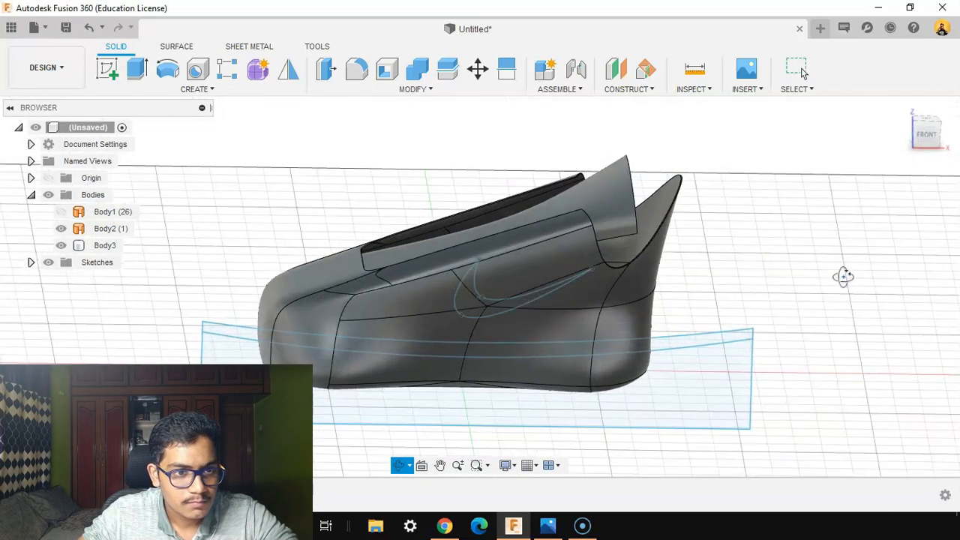
Step: Thicken the tongue surface on one side as a new body
left_click(197, 88)
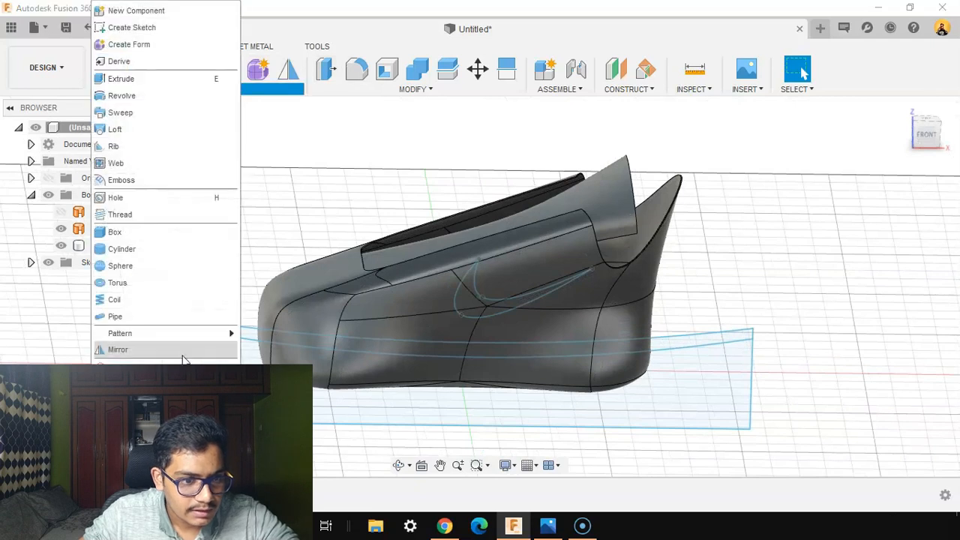
left_click(120, 367)
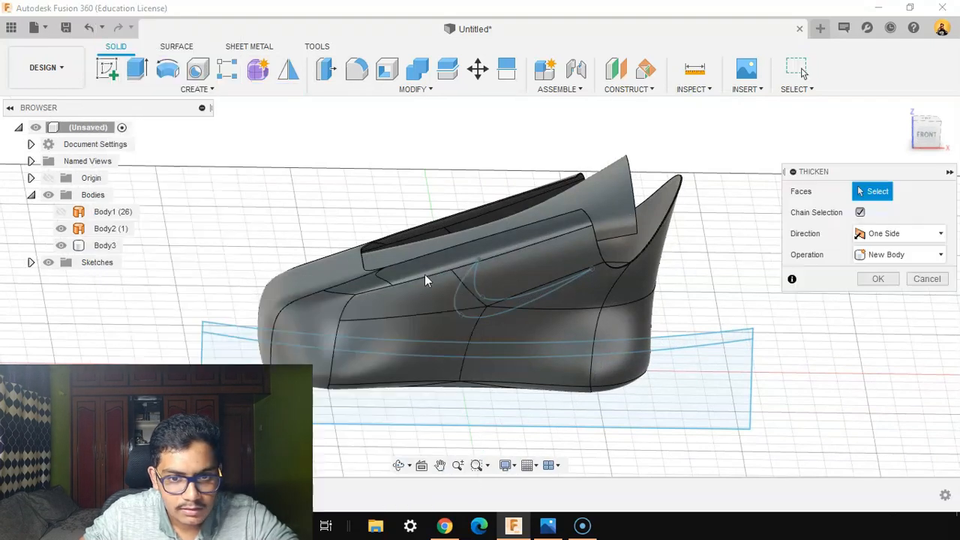
left_click(609, 214)
left_click(878, 299)
middle_click_drag(804, 287, 295, 229, "shift")
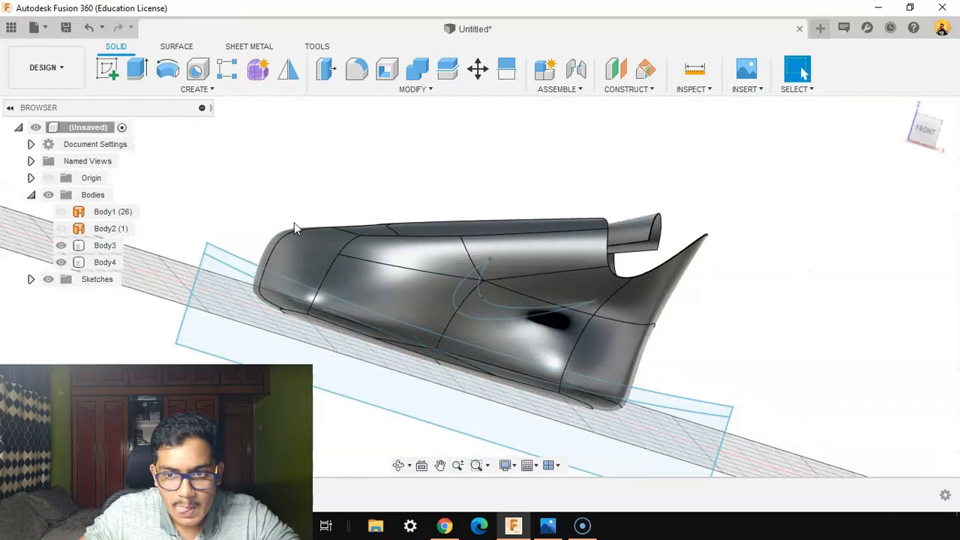
left_click(929, 141)
middle_click_drag(722, 306, 755, 304, "shift")
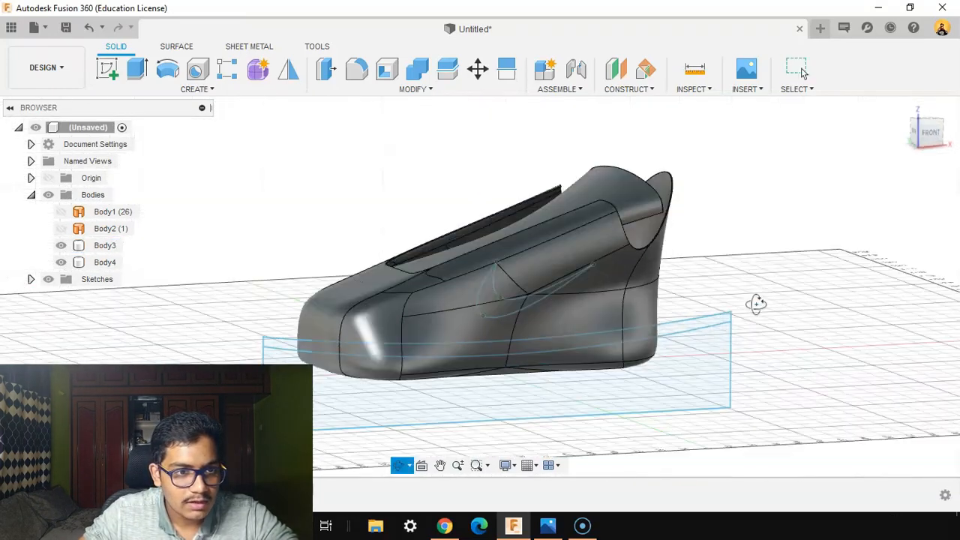
Step: Extrude the swoosh, lower area and sole band profiles symmetrically by 250 mm as new bodies
left_click(138, 69)
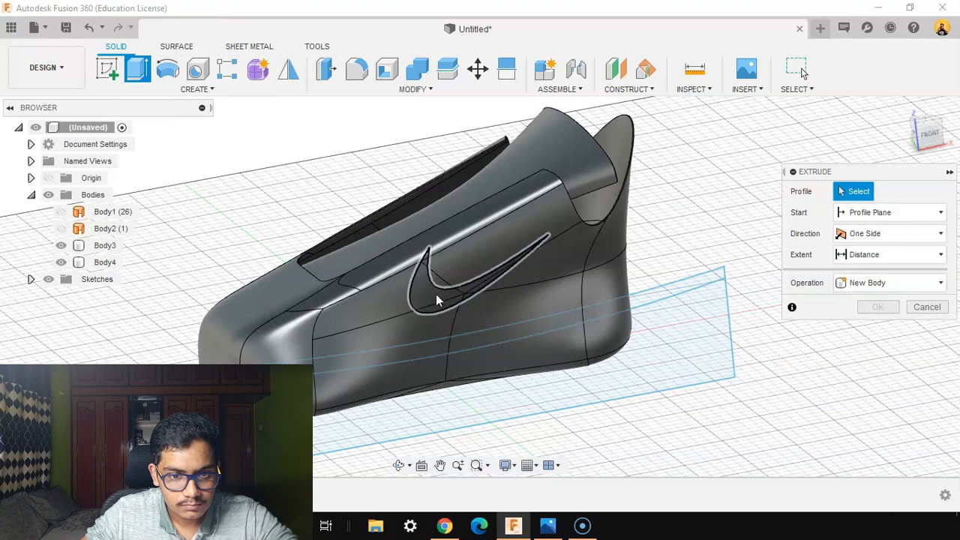
left_click(432, 299)
left_click(456, 341)
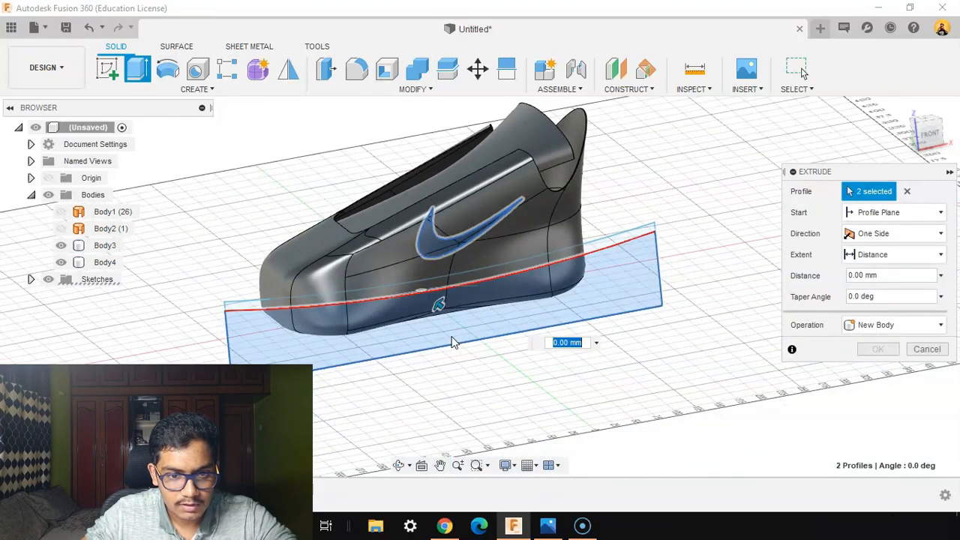
left_click(443, 276)
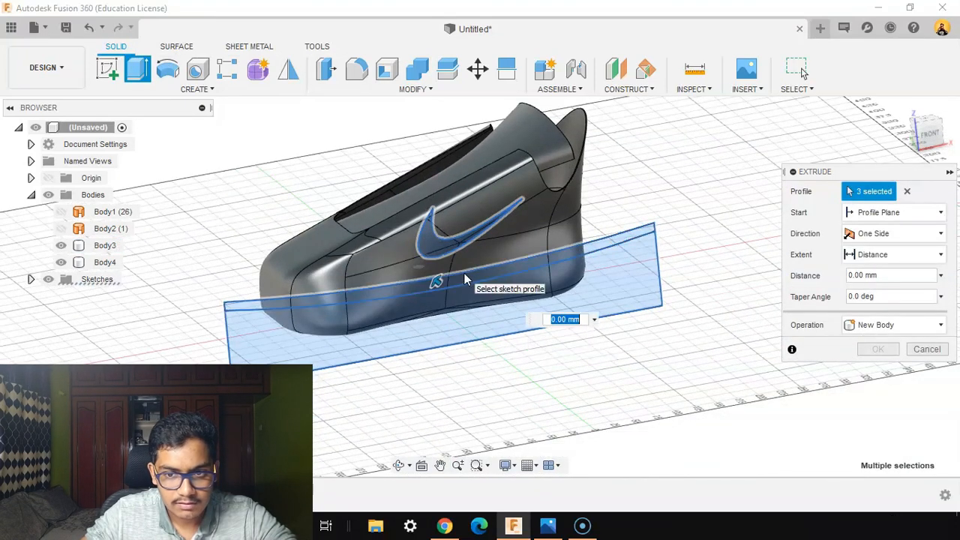
left_click(906, 238)
left_click(888, 290)
middle_click_drag(507, 257, 550, 256, "shift")
left_click_drag(443, 286, 582, 350)
left_click(917, 347)
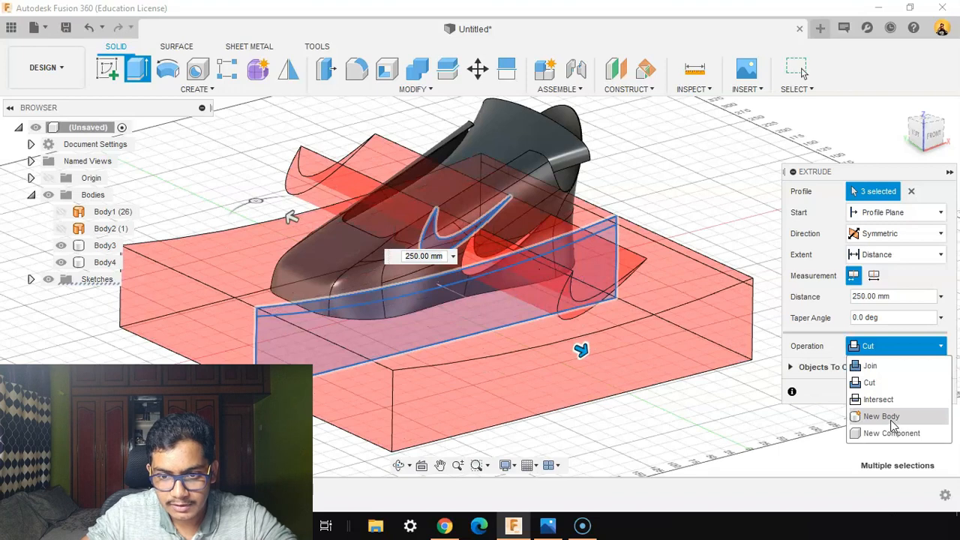
left_click(883, 416)
left_click(878, 371)
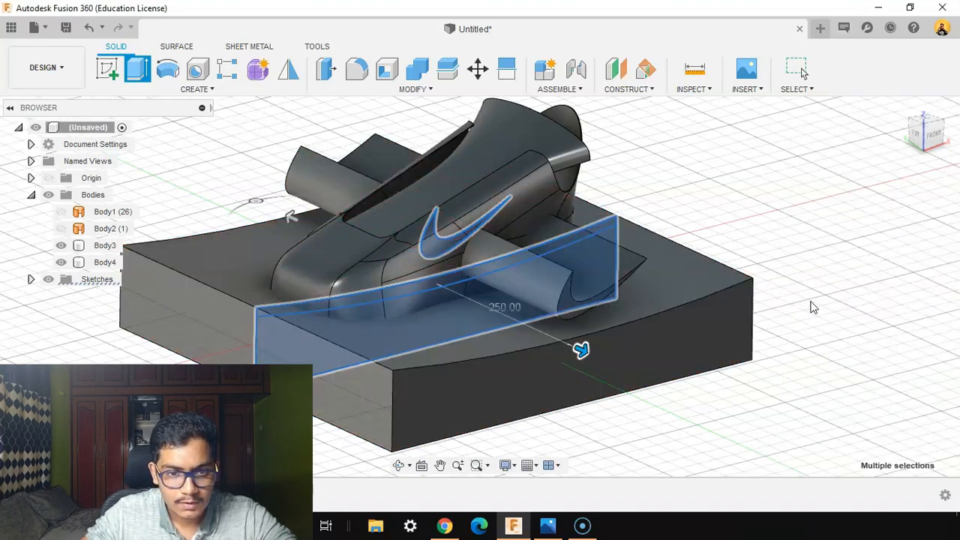
Step: Combine the large extruded block with the main shoe body using Intersect, keeping the tool body
middle_click_drag(851, 190, 629, 304, "shift")
middle_click_drag(878, 282, 780, 323, "shift")
left_click(417, 73)
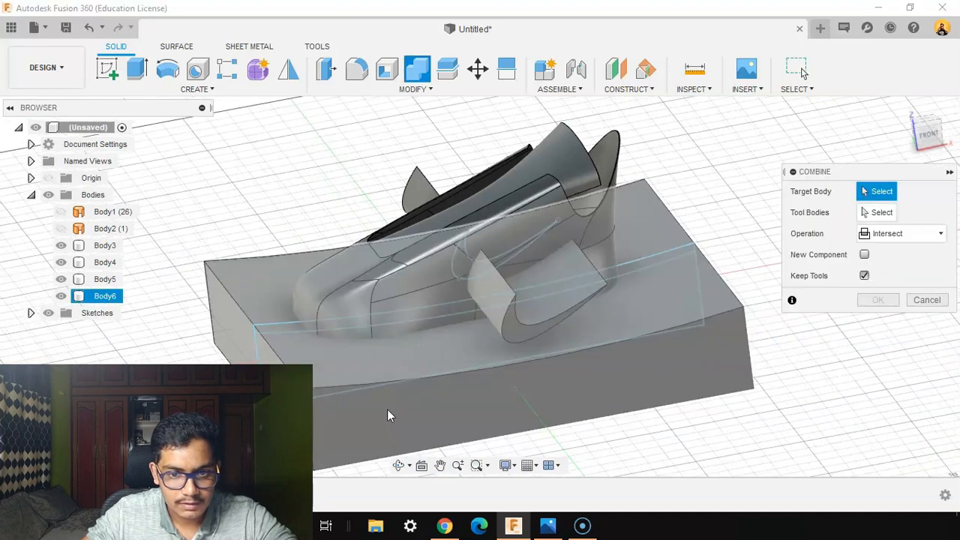
left_click(387, 409)
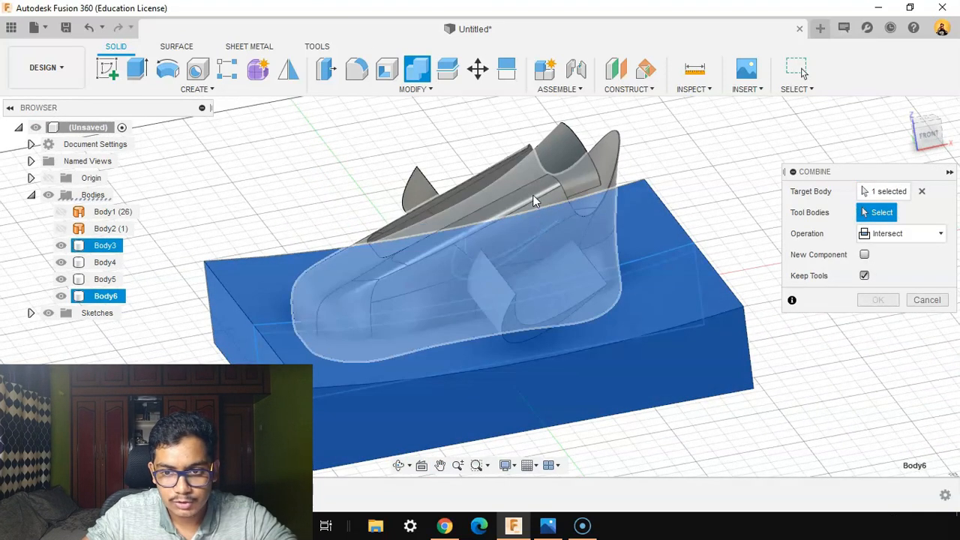
left_click(534, 200)
left_click(877, 300)
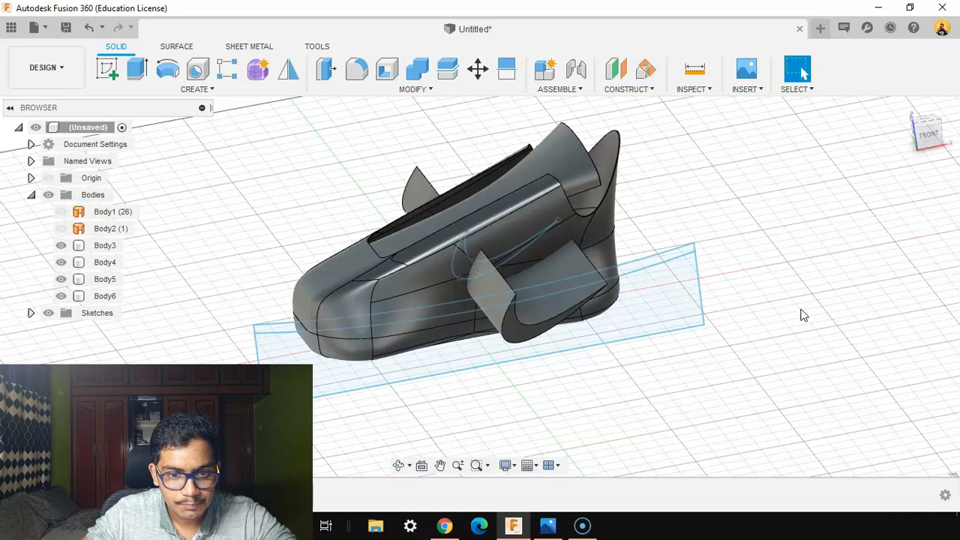
Step: Intersect the extruded swoosh body with the main shoe body, keeping the shoe as a tool body
left_click(415, 70)
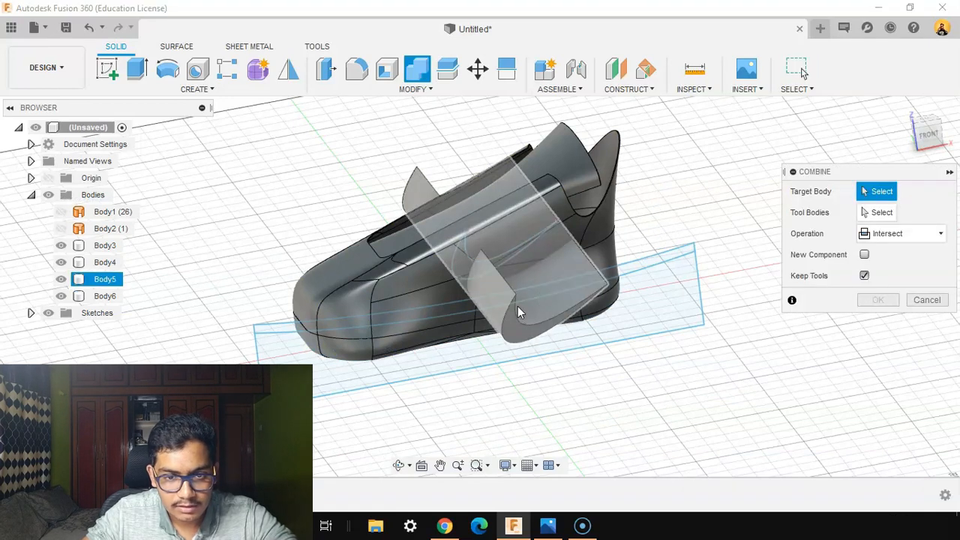
left_click(520, 312)
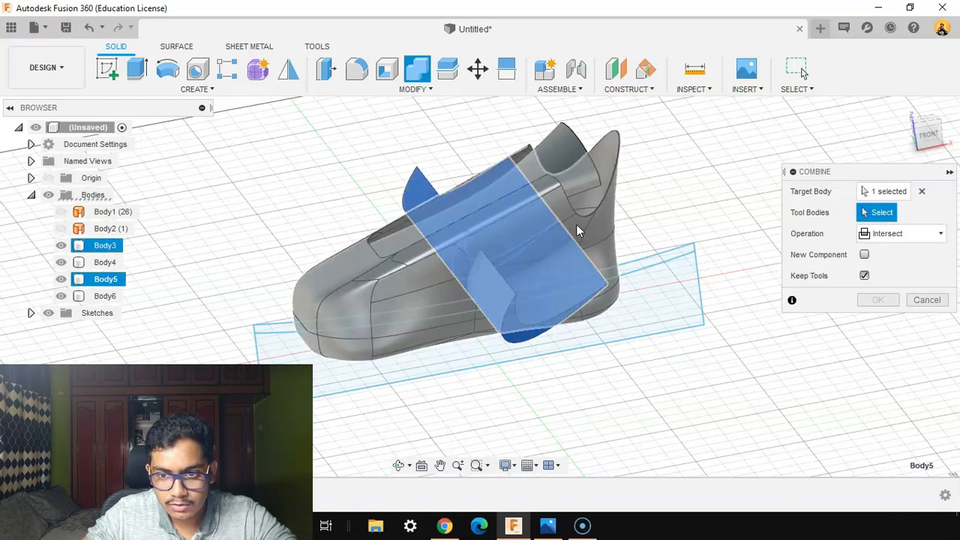
left_click(577, 230)
left_click(878, 300)
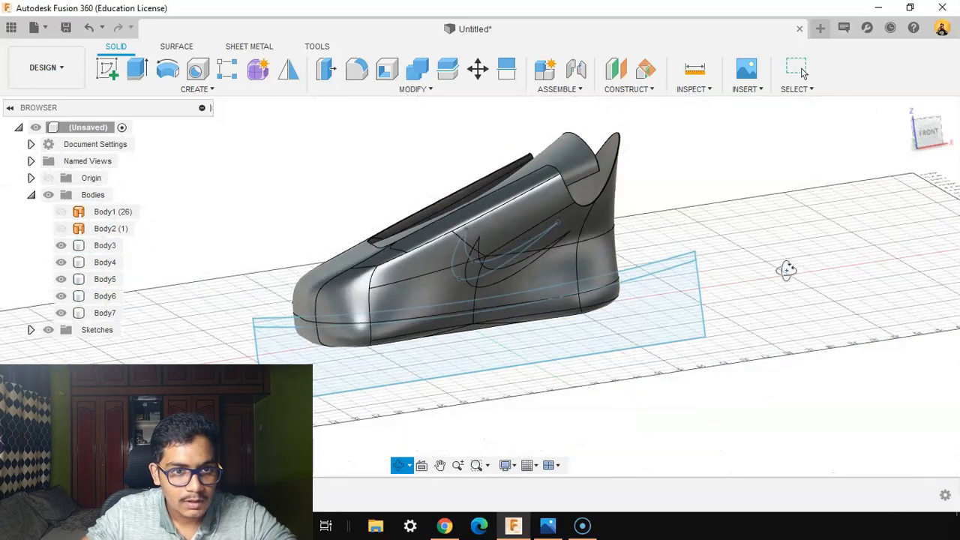
Step: Extrude the narrow sole band profile symmetrically by 150 mm as a new body
left_click(136, 69)
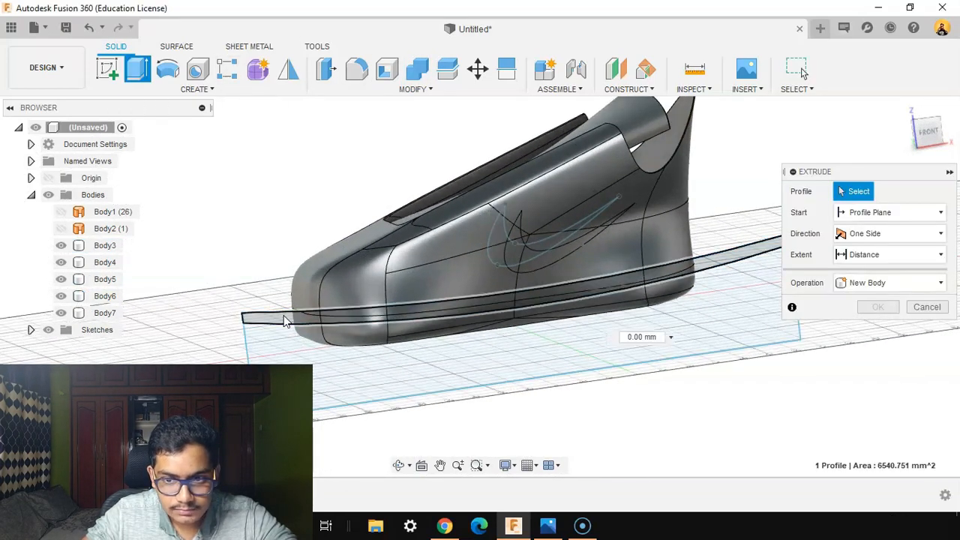
left_click(285, 321)
left_click(900, 255)
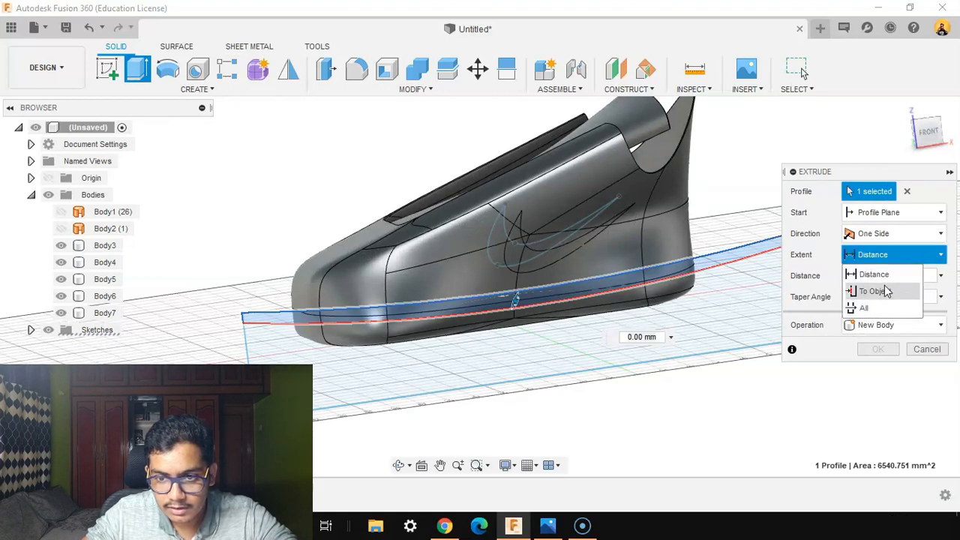
left_click(892, 254)
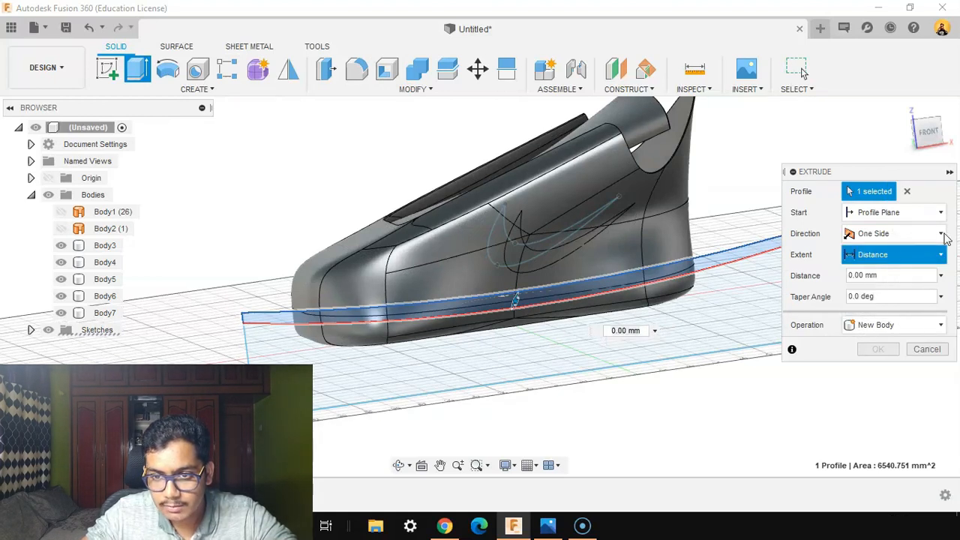
left_click(928, 234)
left_click(904, 285)
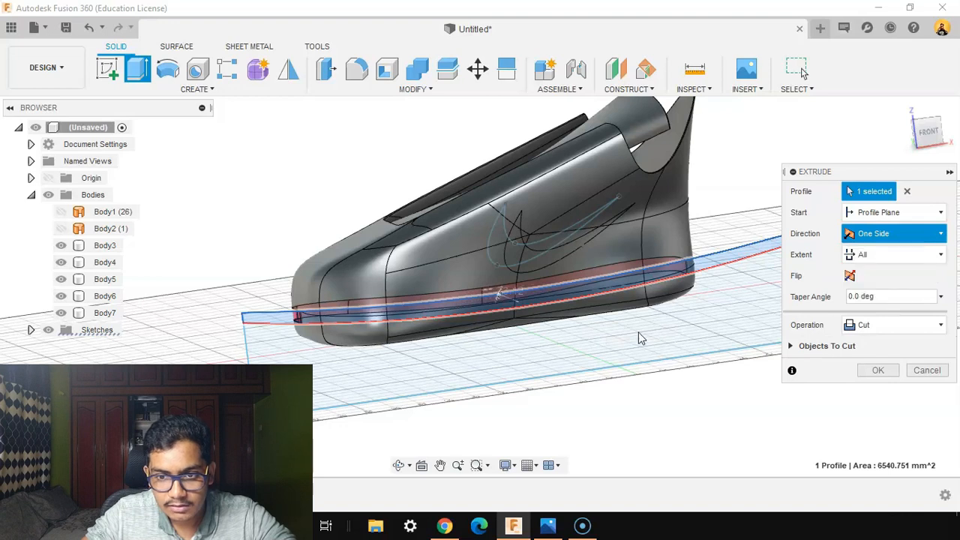
left_click(931, 239)
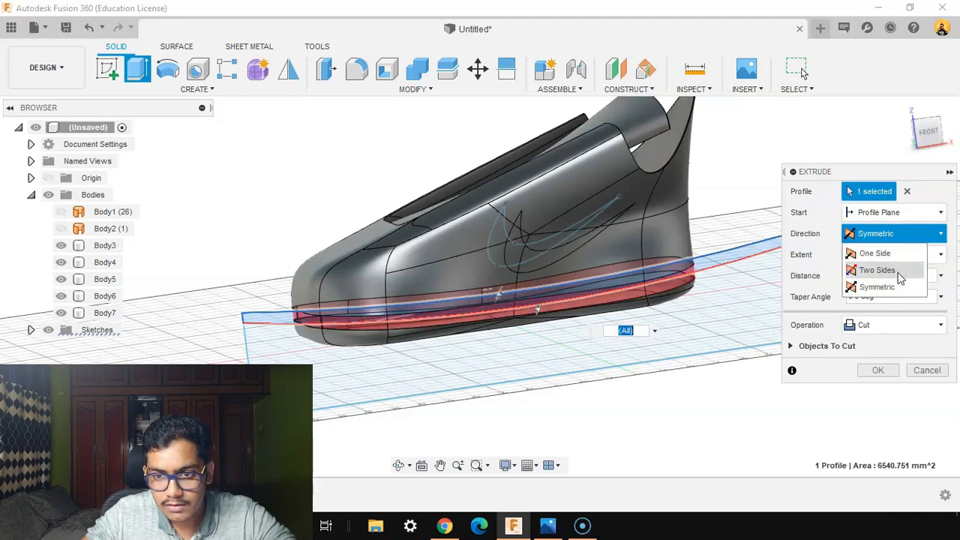
left_click(892, 291)
middle_click_drag(677, 320, 706, 360, "shift")
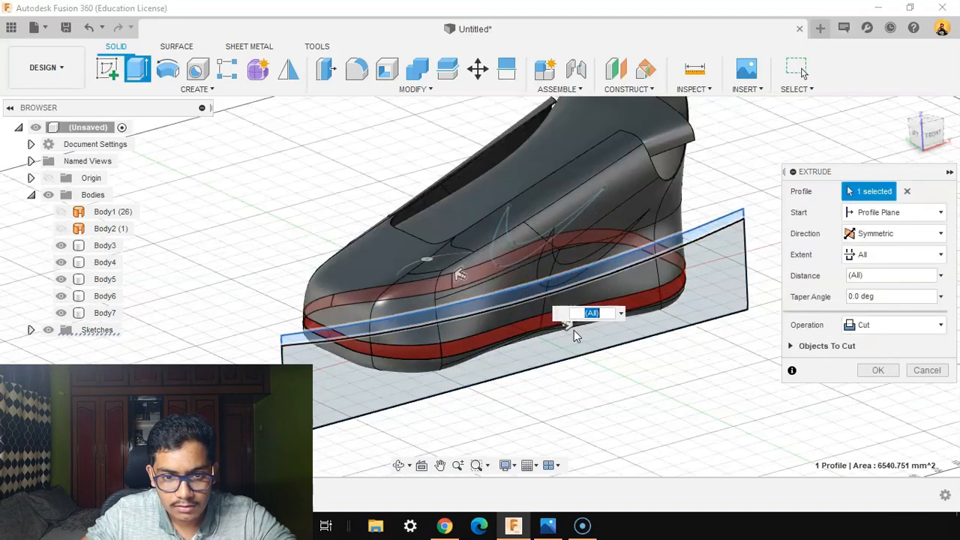
middle_click_drag(575, 335, 593, 346, "shift")
left_click_drag(591, 345, 655, 377)
scroll(636, 368, "up", 1)
left_click(931, 350)
left_click(904, 413)
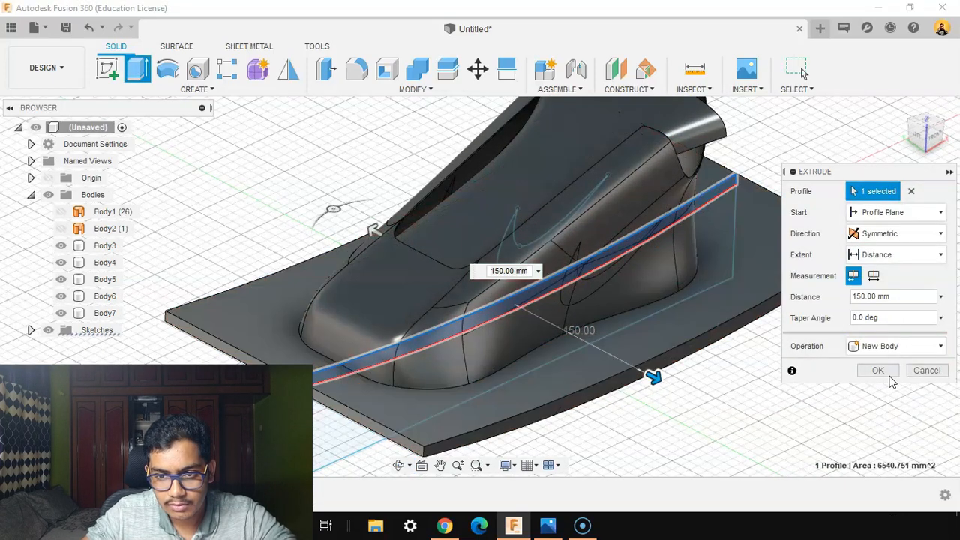
left_click(877, 391)
Step: Intersect the extruded sole band slab with the lower sole body, keeping the tool body
middle_click_drag(860, 383, 845, 347, "shift")
left_click(411, 76)
middle_click_drag(709, 372, 645, 336)
left_click(657, 299)
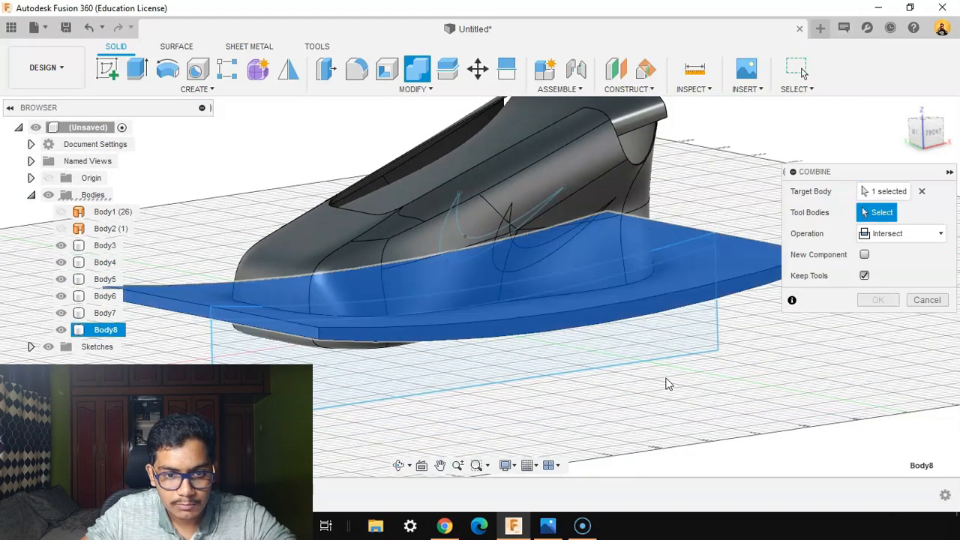
middle_click_drag(666, 379, 645, 348, "shift")
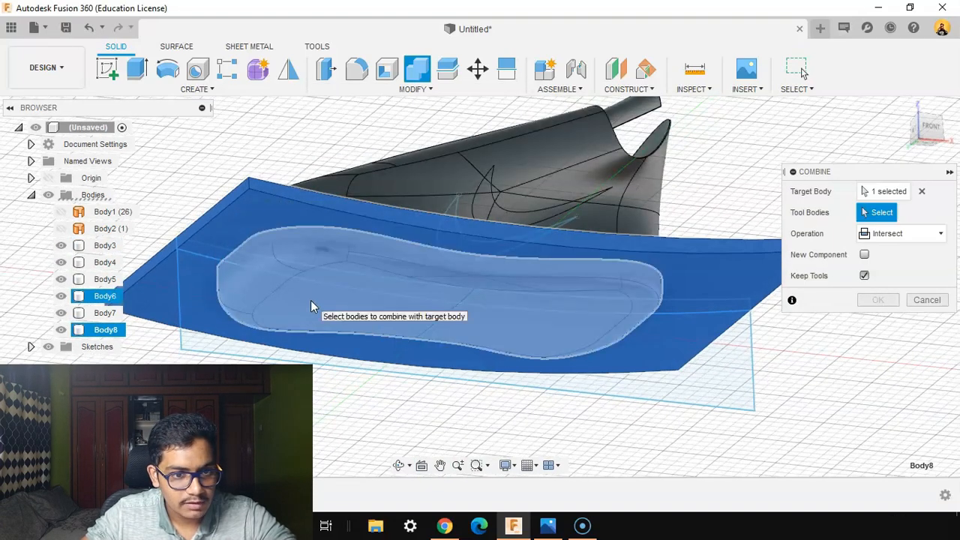
left_click(310, 300)
middle_click_drag(319, 301, 353, 353, "shift")
left_click(876, 300)
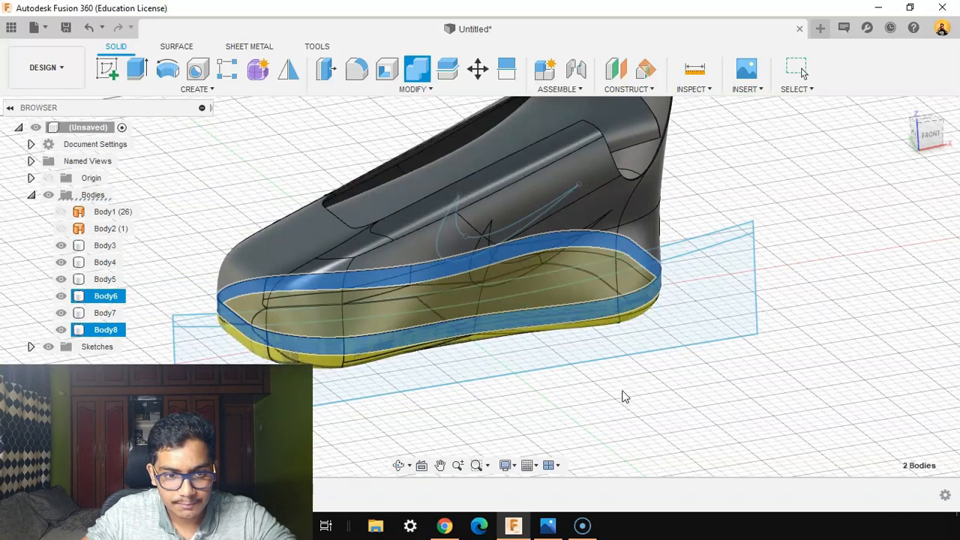
Step: Check the swoosh body by toggling its visibility, and hide the main shoe and tongue bodies
scroll(776, 383, "down", 1)
left_click(61, 279)
left_click(61, 279)
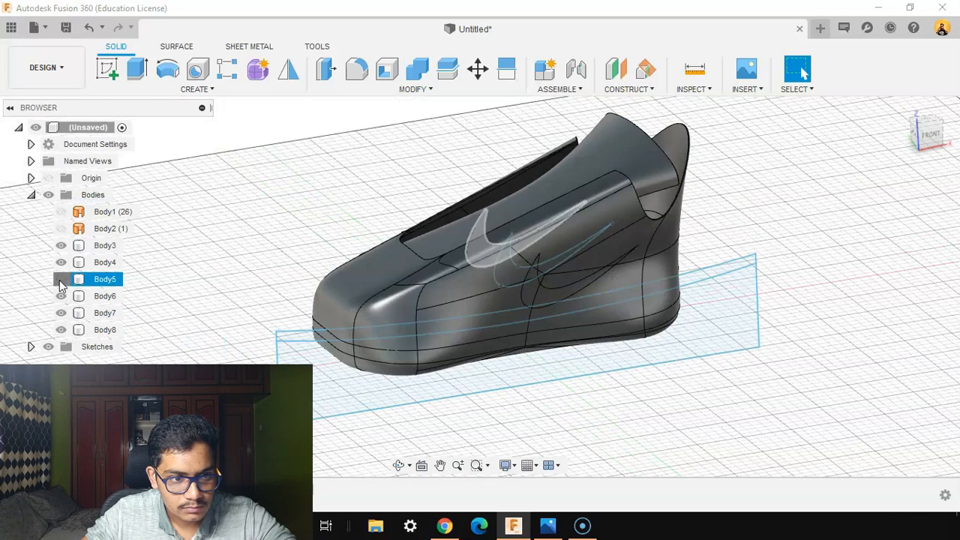
left_click(61, 246)
left_click(61, 262)
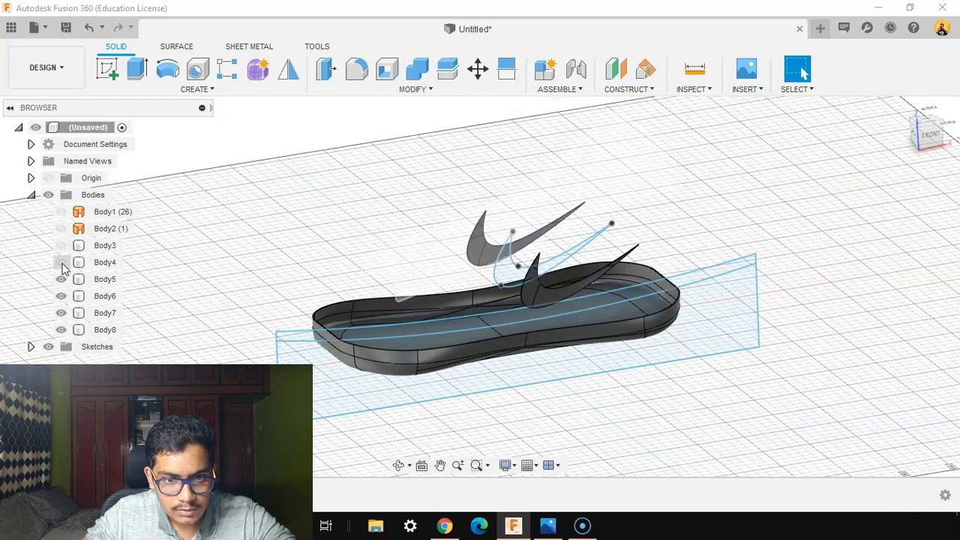
Step: Patch the open upper rim of the sole body with a new surface body
scroll(821, 360, "up", 4)
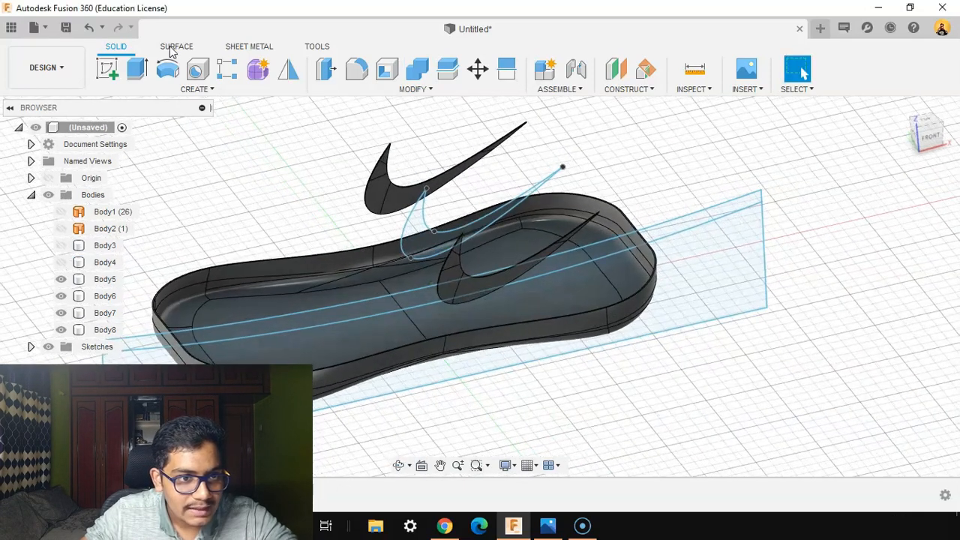
left_click(175, 47)
left_click(137, 69)
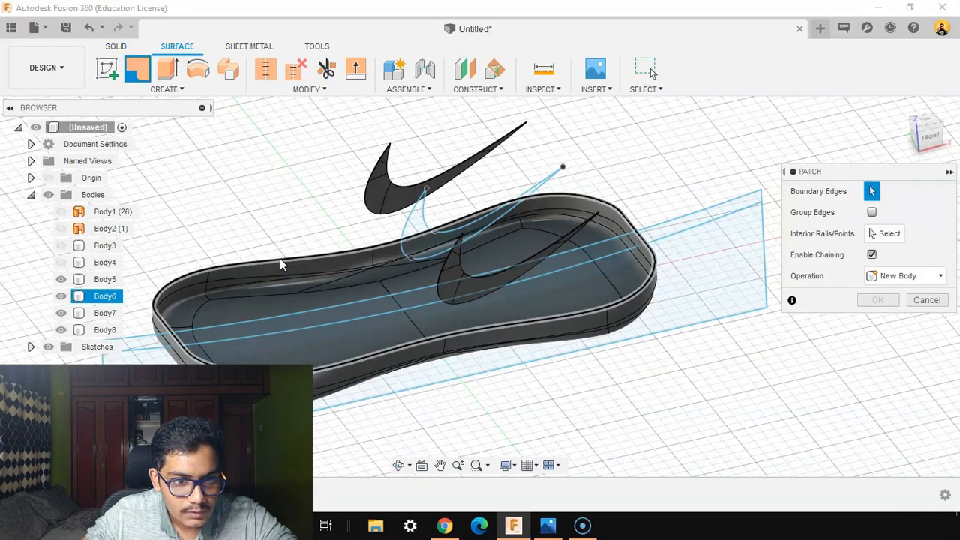
left_click(280, 260)
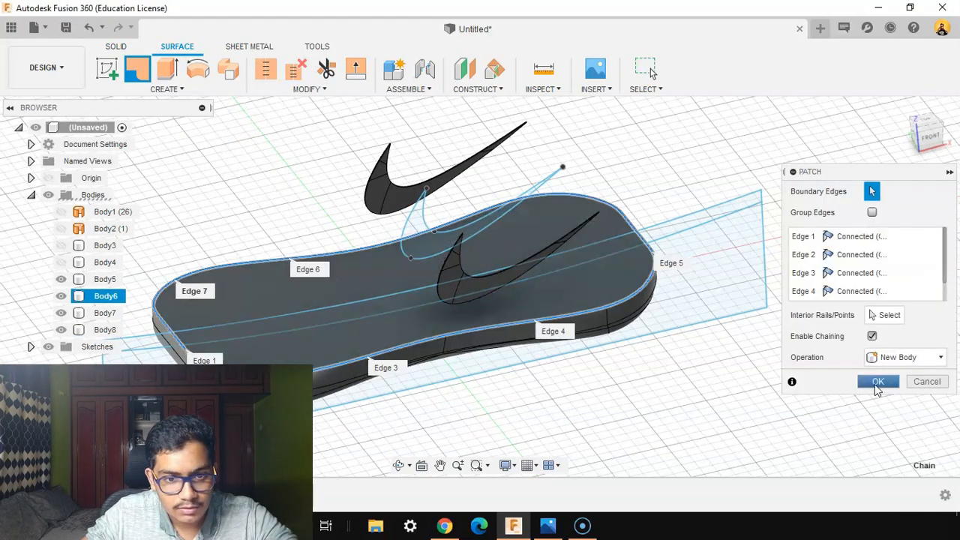
left_click(875, 384)
Step: Show the tongue and main shoe bodies again
scroll(664, 364, "down", 2)
middle_click_drag(665, 366, 716, 349)
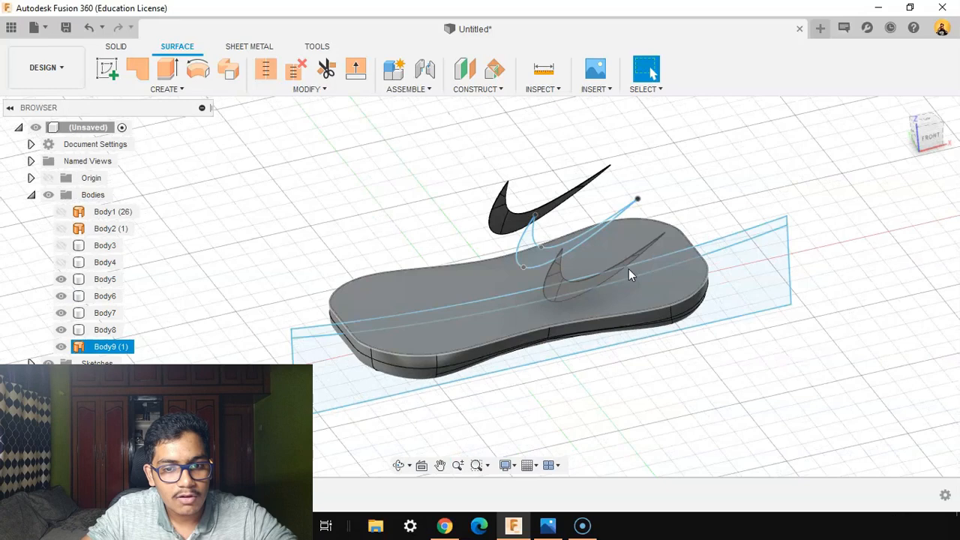
scroll(803, 360, "up", 2)
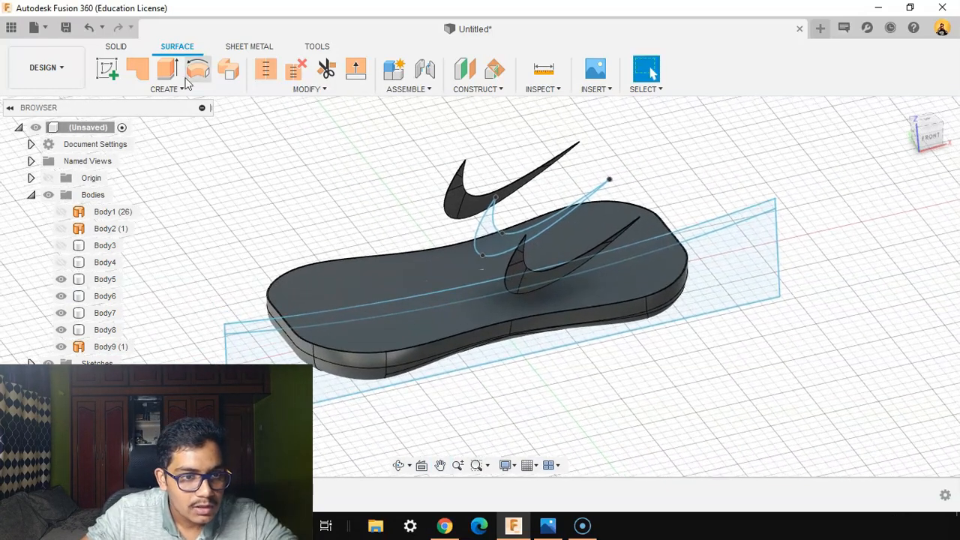
left_click(60, 262)
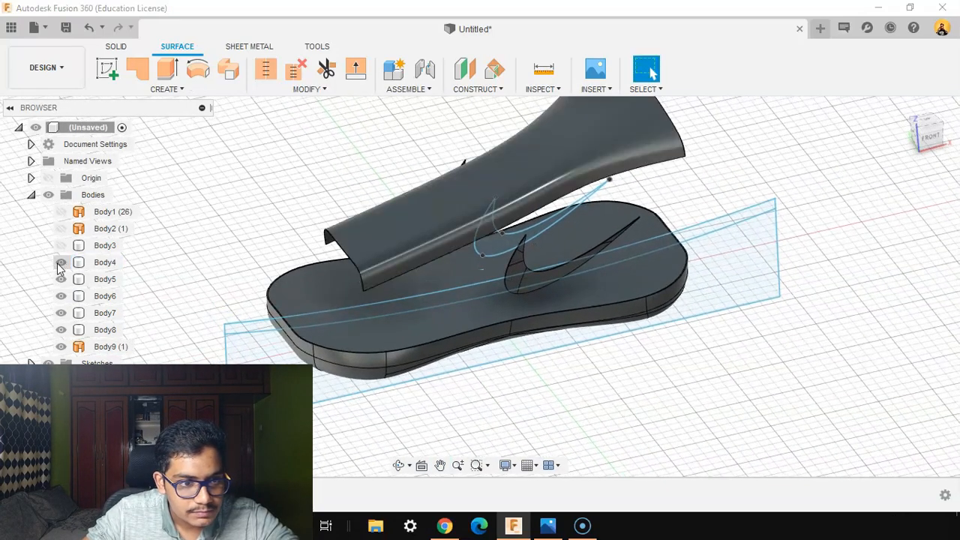
left_click(60, 245)
middle_click_drag(636, 217, 660, 151, "shift")
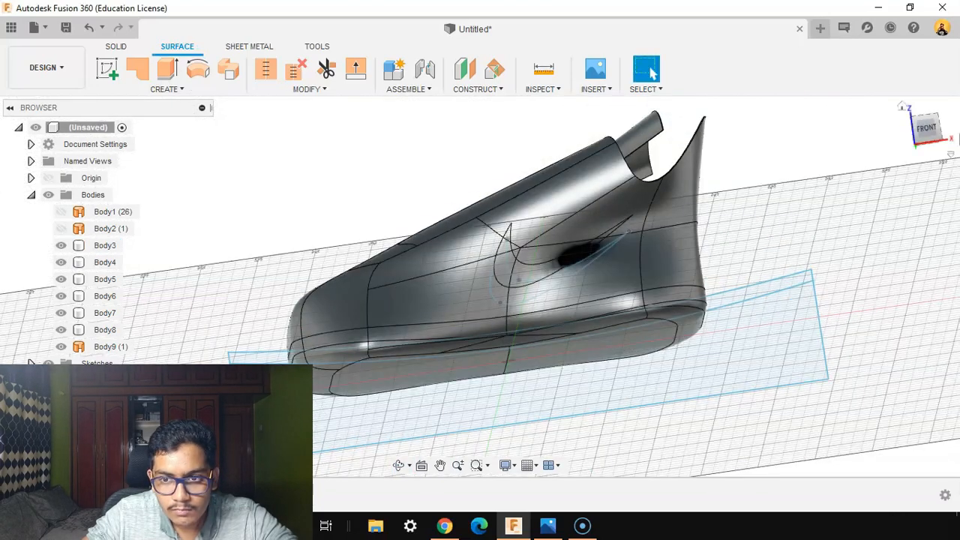
Step: Hide all sketches and inspect the shoe from the front and from an angle
left_click(928, 139)
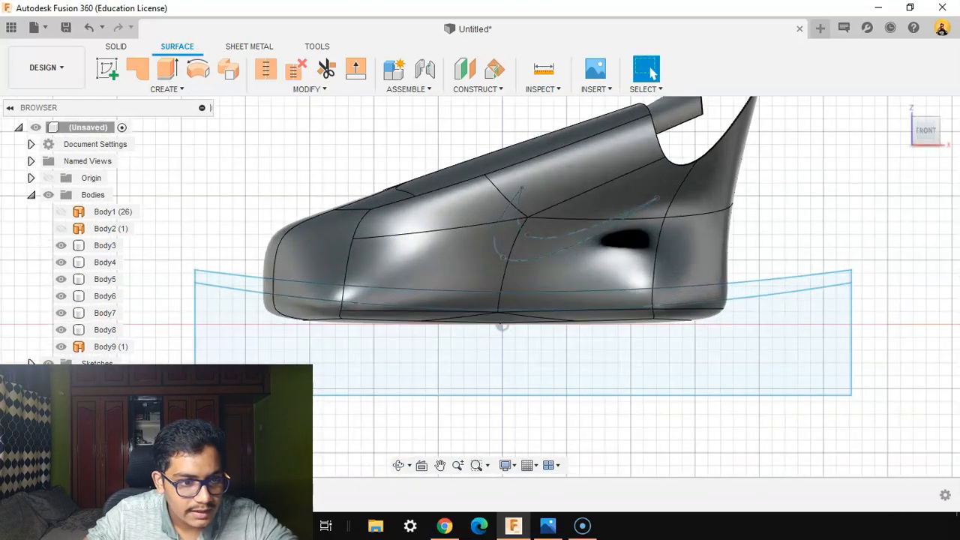
left_click(48, 363)
scroll(733, 333, "down", 2)
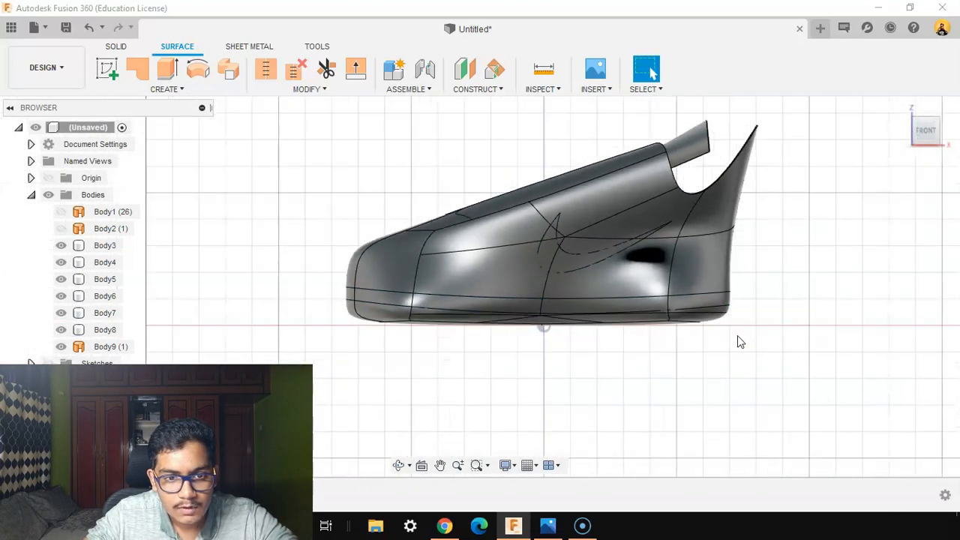
scroll(738, 335, "up", 3)
middle_click_drag(772, 316, 801, 333, "shift")
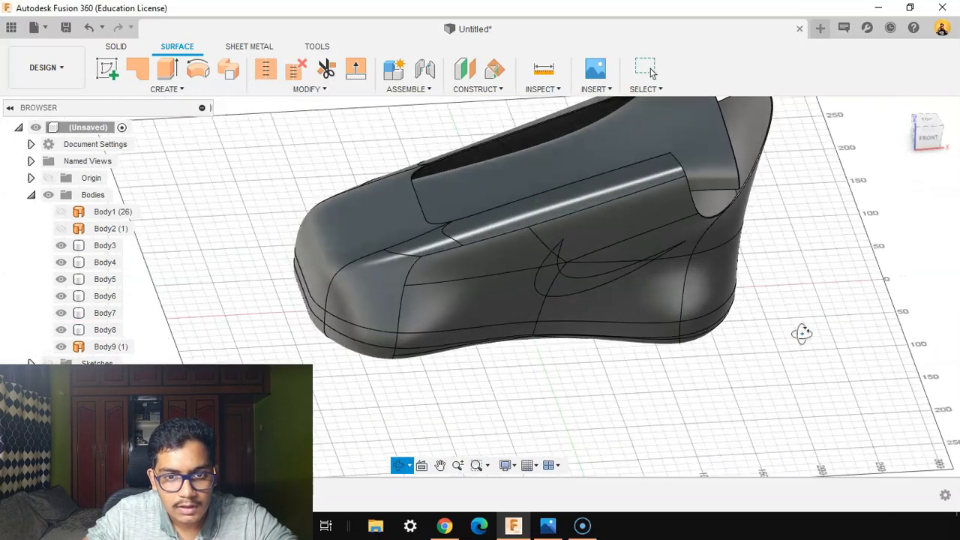
middle_click_drag(806, 284, 843, 348, "shift")
Step: Start a new solid-modelling sketch on one of the origin planes inside the shoe
left_click(116, 46)
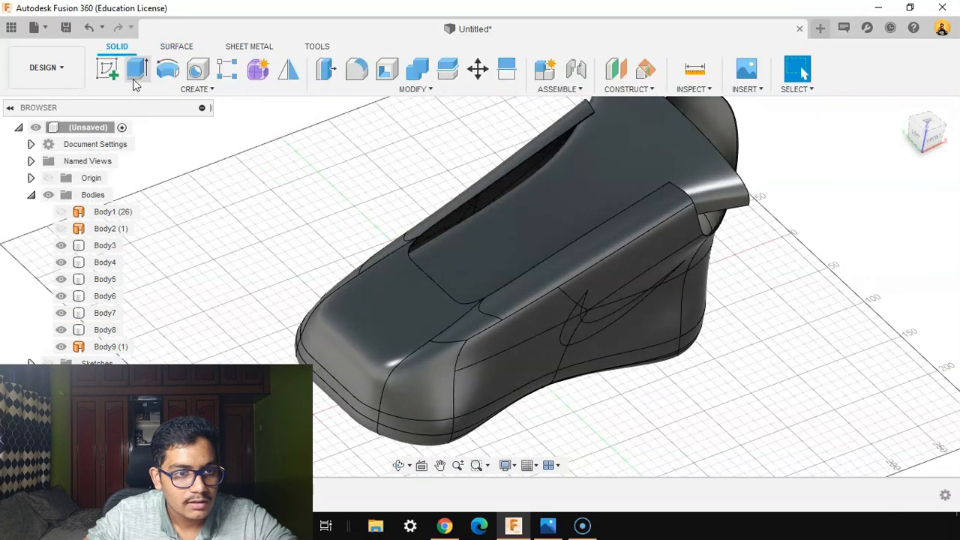
left_click(106, 68)
scroll(571, 310, "up", 3)
middle_click_drag(571, 309, 488, 225, "shift")
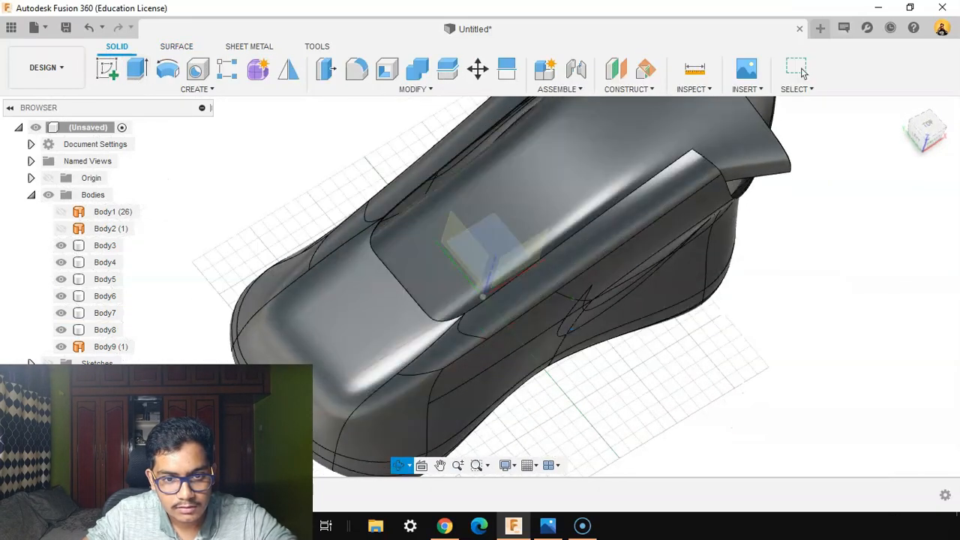
mouse_move(518, 298)
middle_mouse_down("shift")
mouse_move(597, 280)
mouse_move(618, 311)
middle_mouse_up("shift")
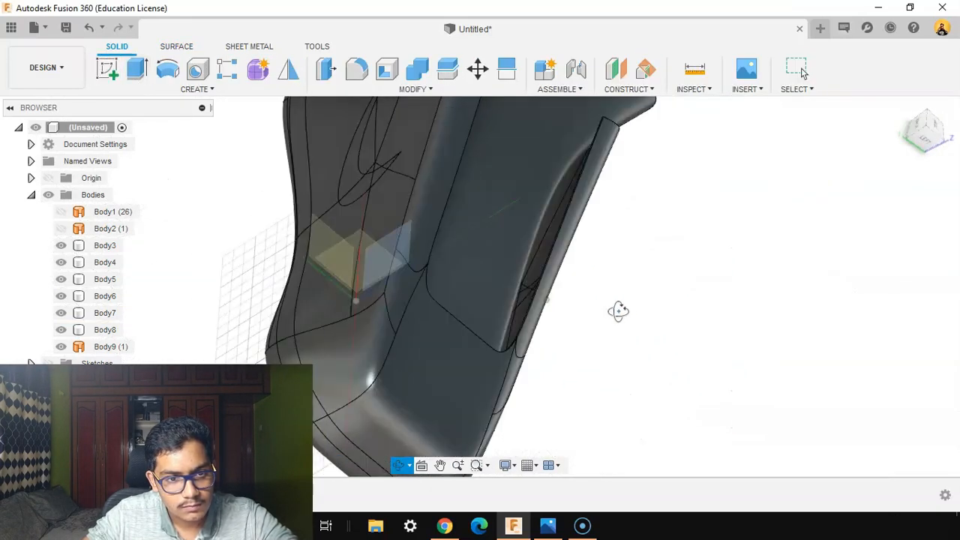
left_click(315, 231)
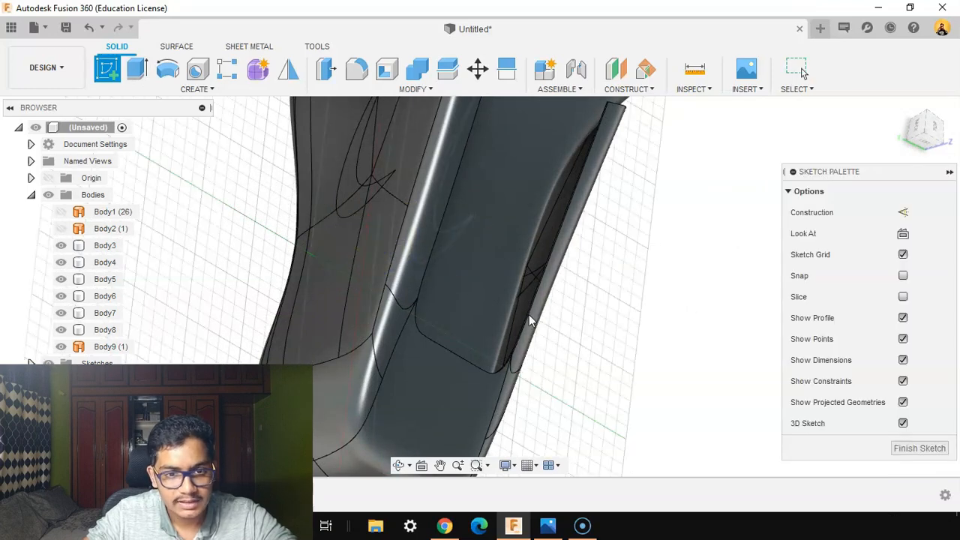
Step: Try to sketch connected lace lines across the shoe opening over the tongue, and undo them
mouse_move(532, 292)
middle_mouse_down("shift")
mouse_move(579, 368)
mouse_move(570, 353)
mouse_move(613, 388)
mouse_move(592, 378)
mouse_move(615, 326)
mouse_move(619, 343)
mouse_move(602, 323)
mouse_move(605, 333)
mouse_move(565, 337)
middle_mouse_up("shift")
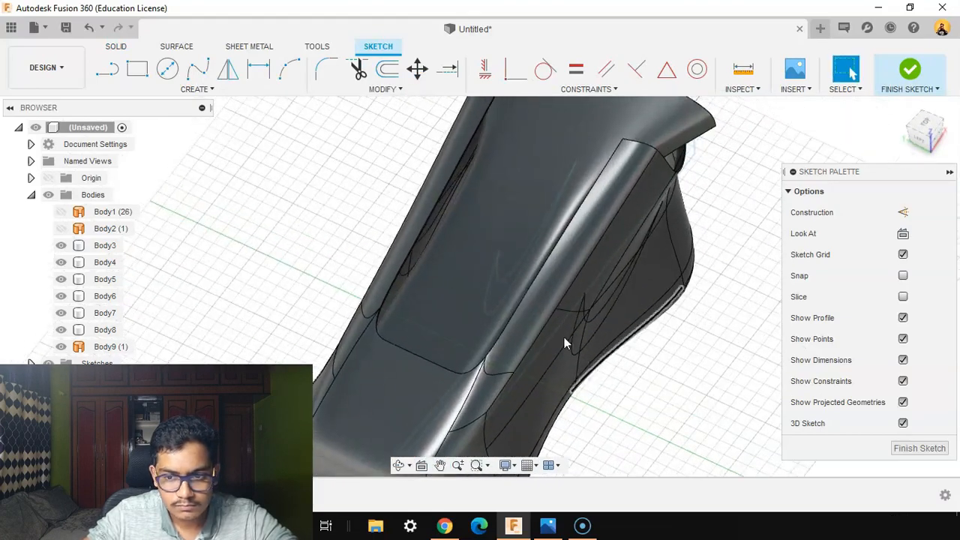
left_click(110, 69)
left_click(478, 351)
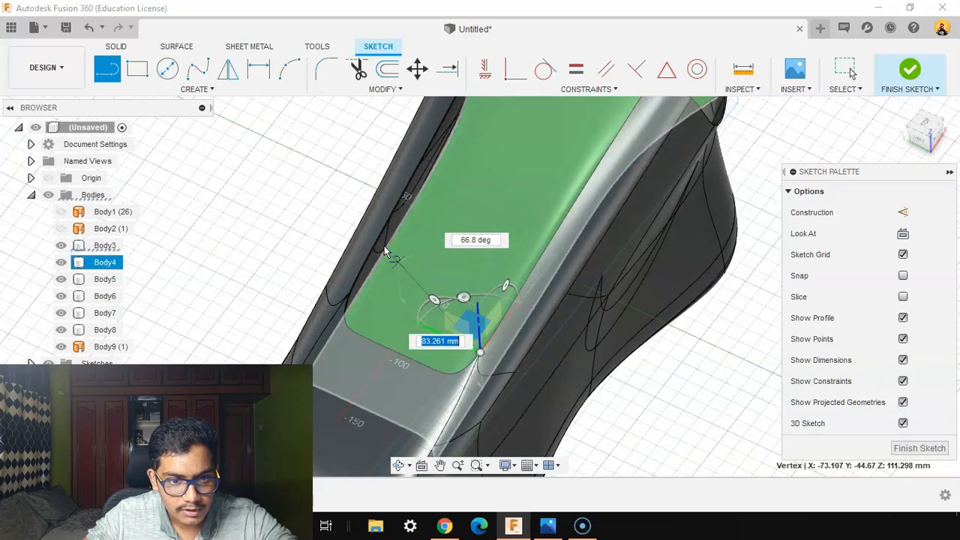
mouse_move(379, 239)
middle_mouse_down("shift")
mouse_move(412, 274)
mouse_move(386, 220)
middle_mouse_up("shift")
scroll(397, 209, "up", 3)
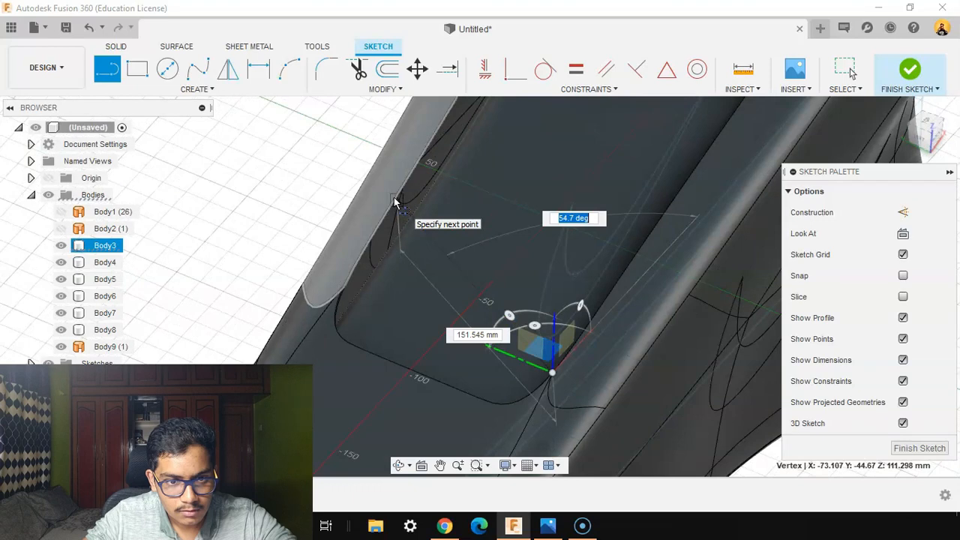
left_click(396, 192)
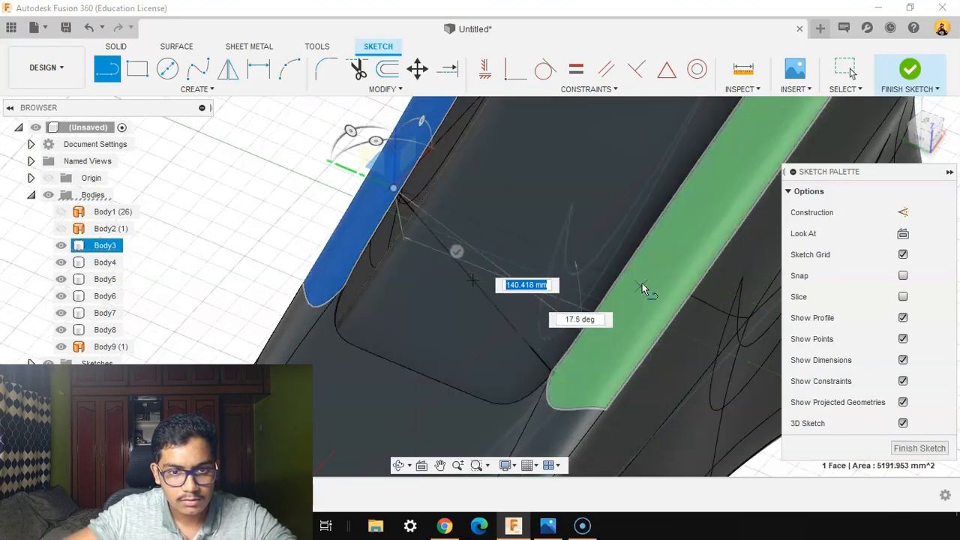
middle_click_drag(599, 108, 576, 211, "shift")
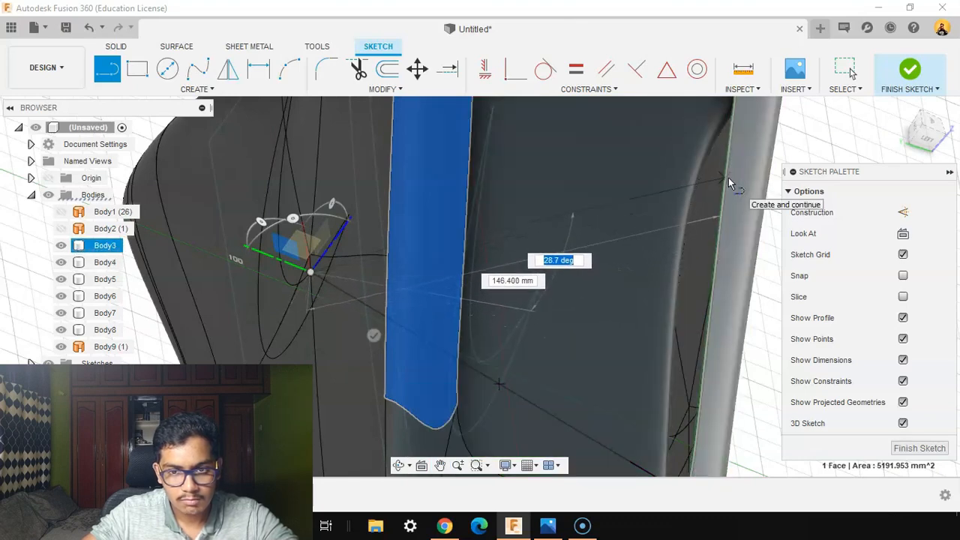
left_click(729, 177)
scroll(727, 180, "down", 1)
middle_click_drag(727, 179, 681, 213)
scroll(682, 213, "down", 1)
middle_click_drag(656, 263, 391, 196, "shift")
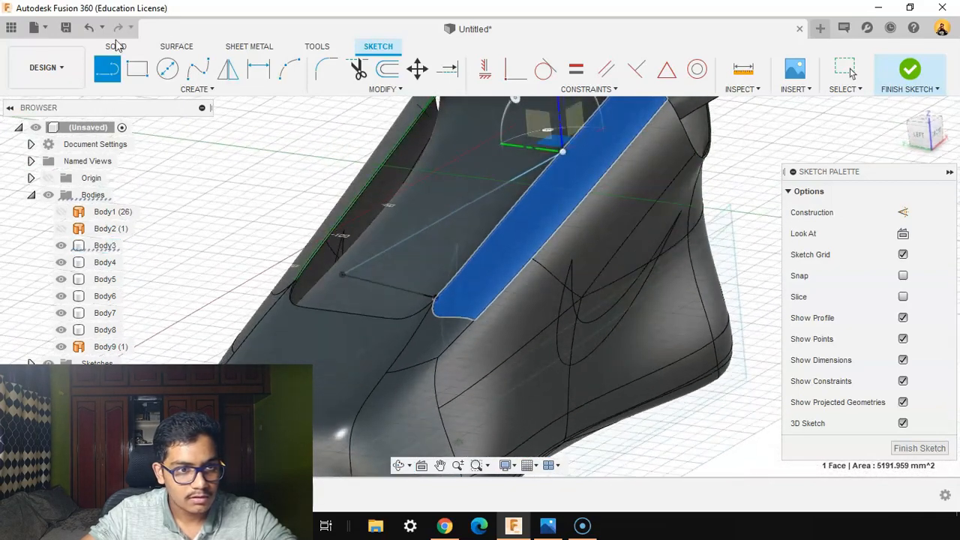
left_click(89, 28)
left_click(91, 28)
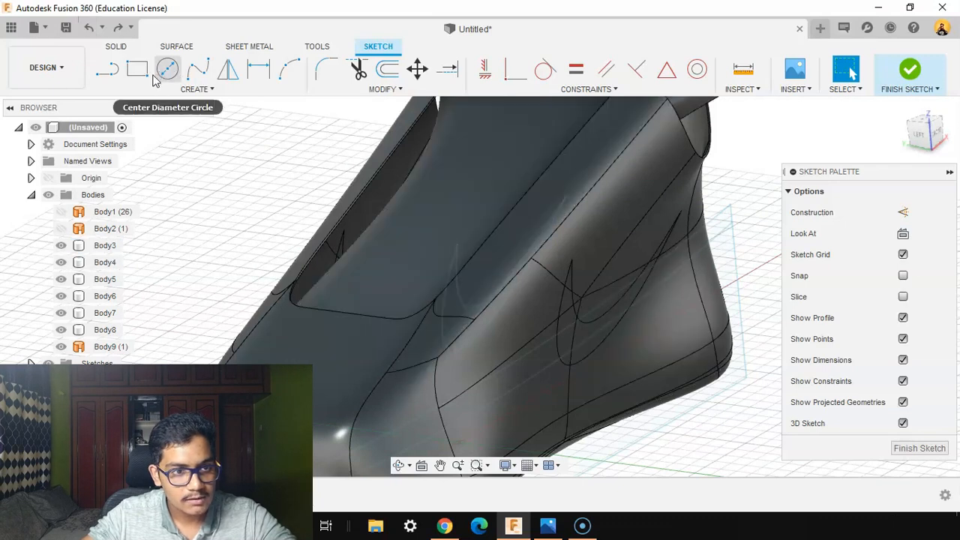
Step: With the Line tool ready, hide the tongue, sole, swoosh and patch bodies so only the main shoe body shows
left_click(107, 69)
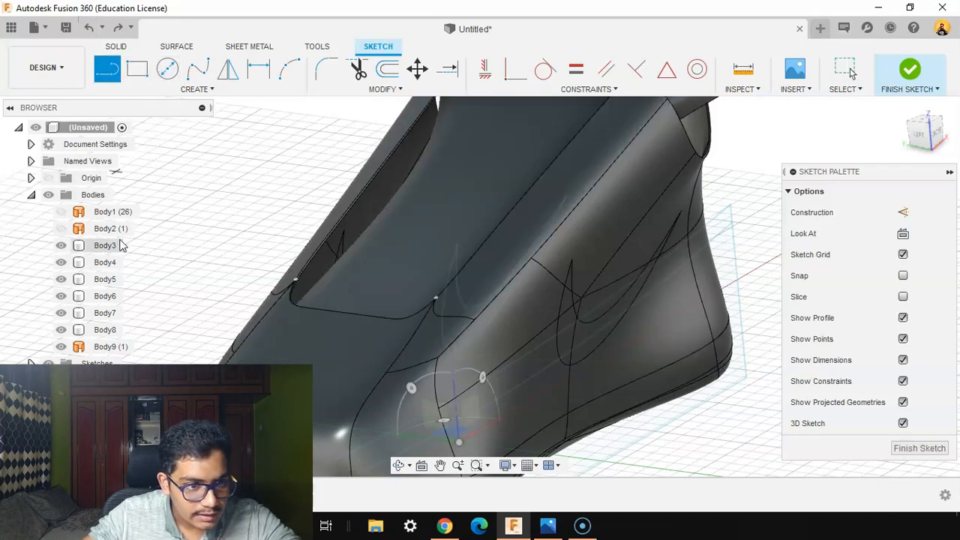
left_click(62, 246)
left_click(62, 246)
left_click(62, 262)
left_click(61, 279)
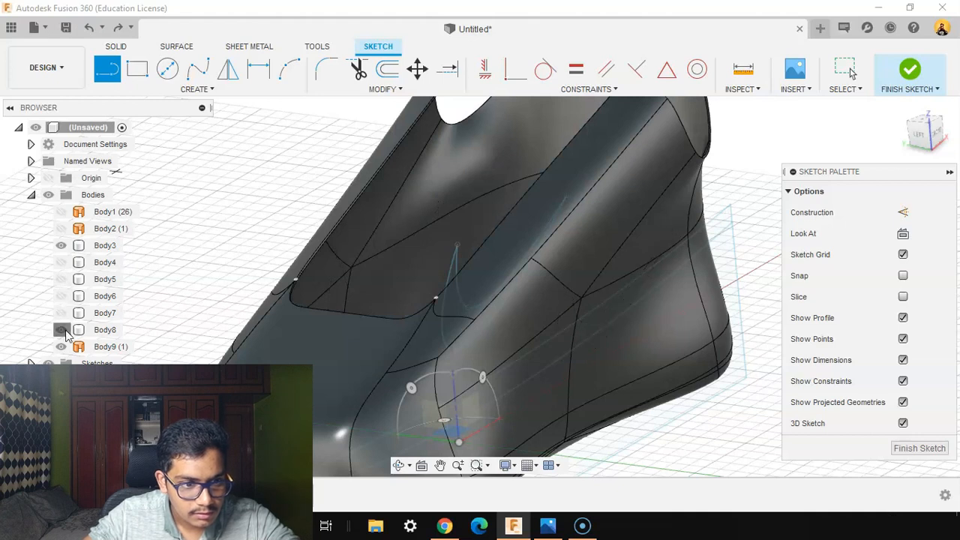
left_click(105, 245)
Step: Sketch a zigzag of three connected 3D lines between the two inner rims of the shoe opening, starting near its front corner
middle_click_drag(541, 180, 291, 316, "shift")
left_click(284, 325)
middle_click_drag(403, 379, 475, 386, "shift")
left_click(652, 329)
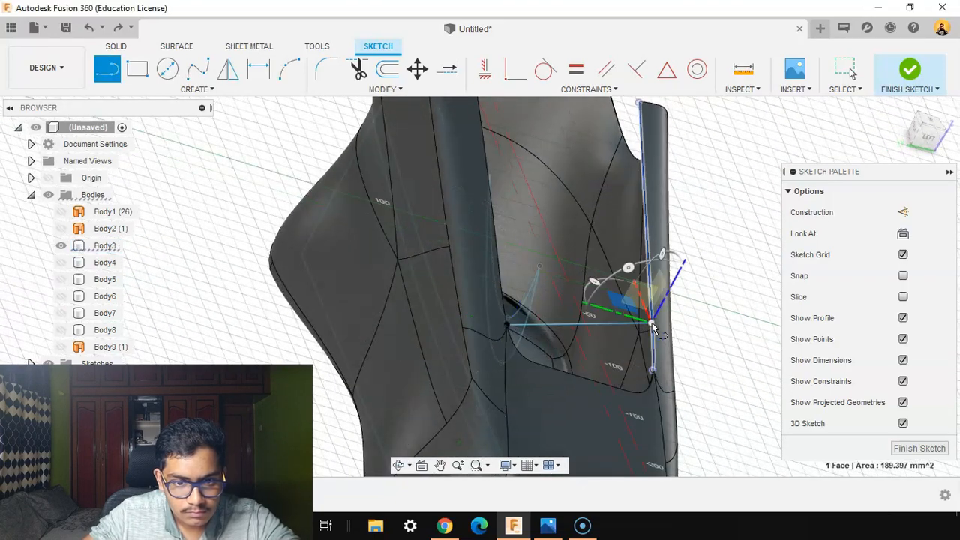
middle_click_drag(686, 278, 343, 161, "shift")
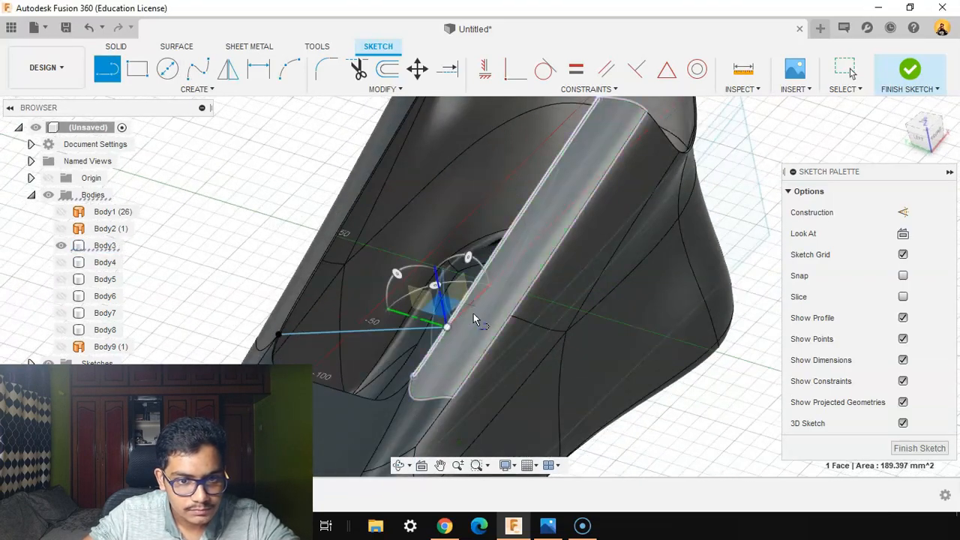
middle_click_drag(342, 228, 401, 207, "shift")
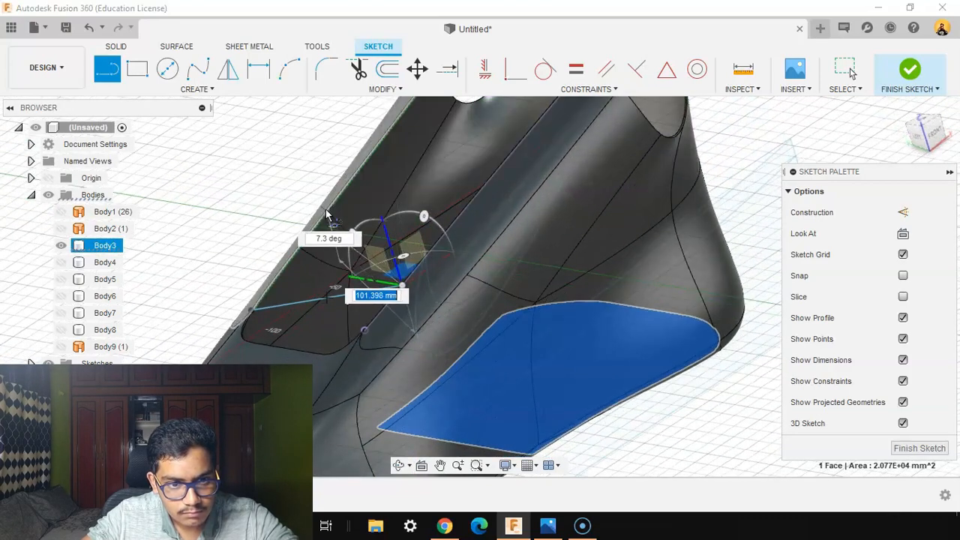
middle_click_drag(327, 212, 480, 323, "shift")
middle_click_drag(500, 259, 476, 244, "shift")
middle_click_drag(580, 300, 488, 185)
middle_click_drag(466, 263, 503, 317, "shift")
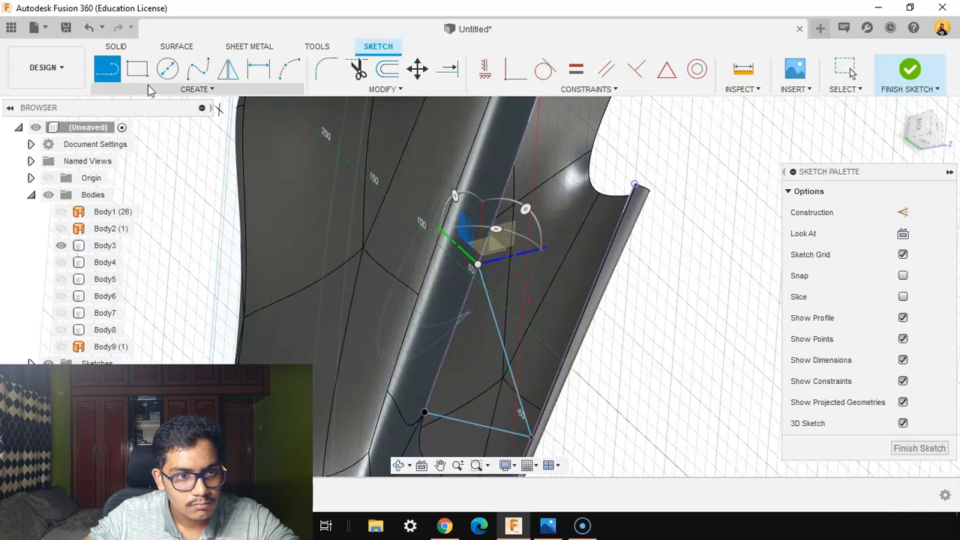
left_click(478, 267)
middle_click_drag(624, 233, 610, 291, "shift")
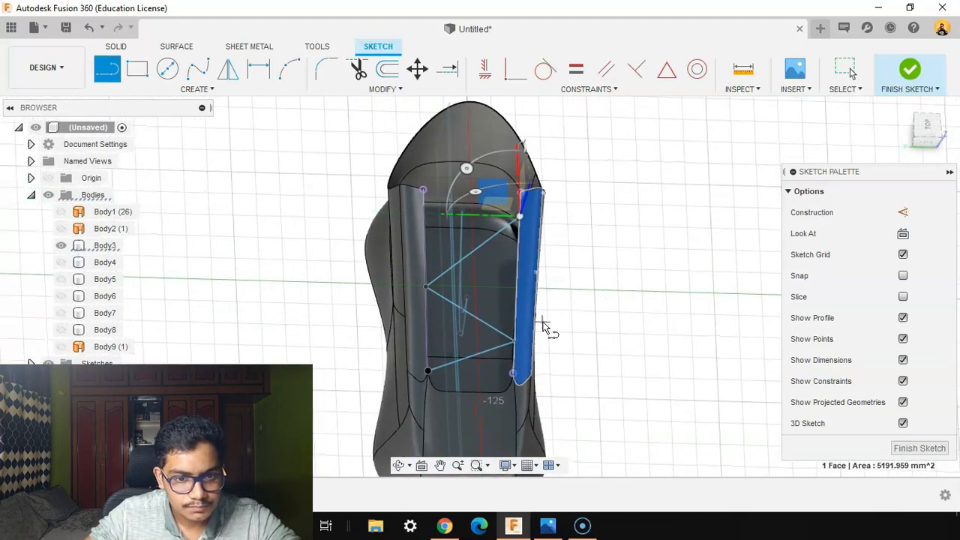
Step: Sketch the first two lines of a mirrored zigzag from the opposite front rim corner, crossing the first zigzag
left_click(514, 373)
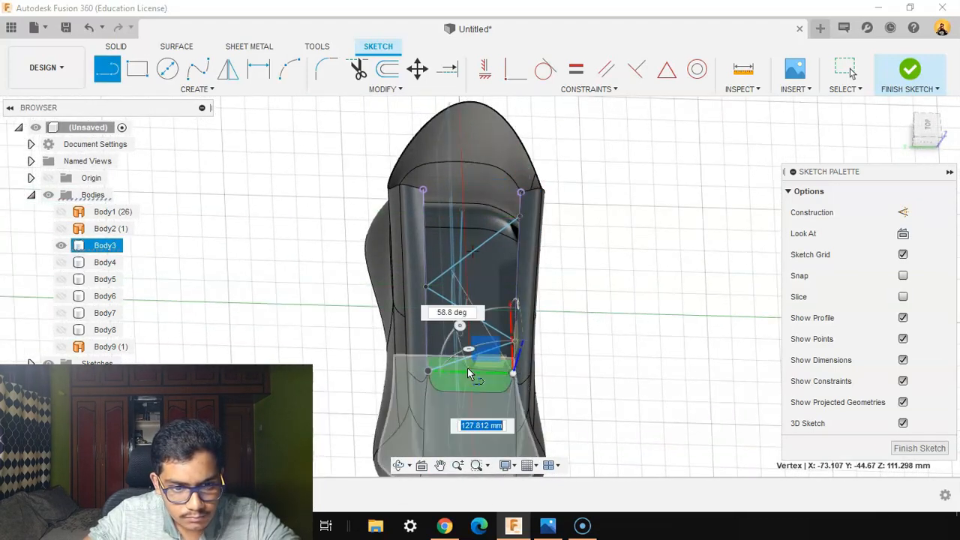
middle_click_drag(473, 378, 413, 343, "shift")
middle_click_drag(353, 293, 362, 337, "shift")
scroll(335, 337, "up", 5)
left_click(337, 323)
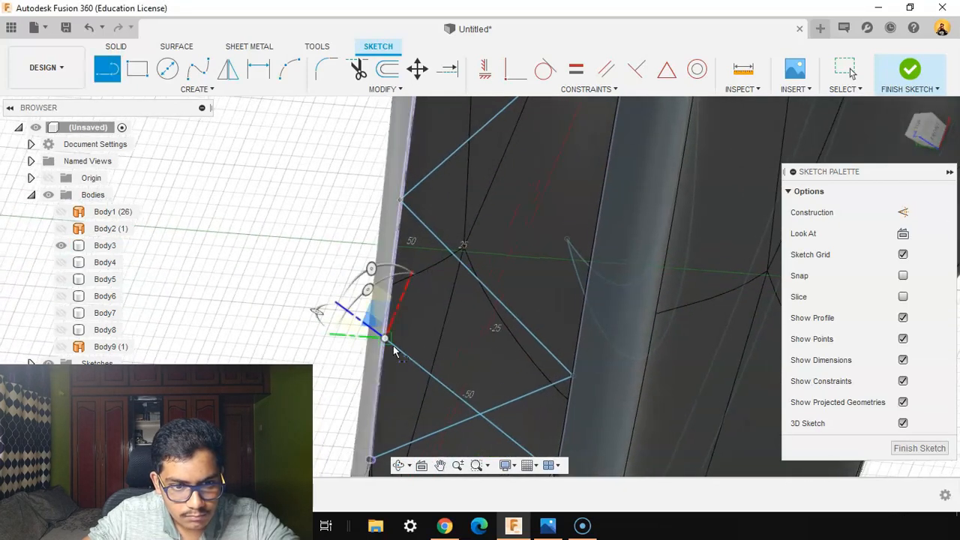
middle_click_drag(484, 326, 652, 257, "shift")
middle_click_drag(692, 208, 620, 275)
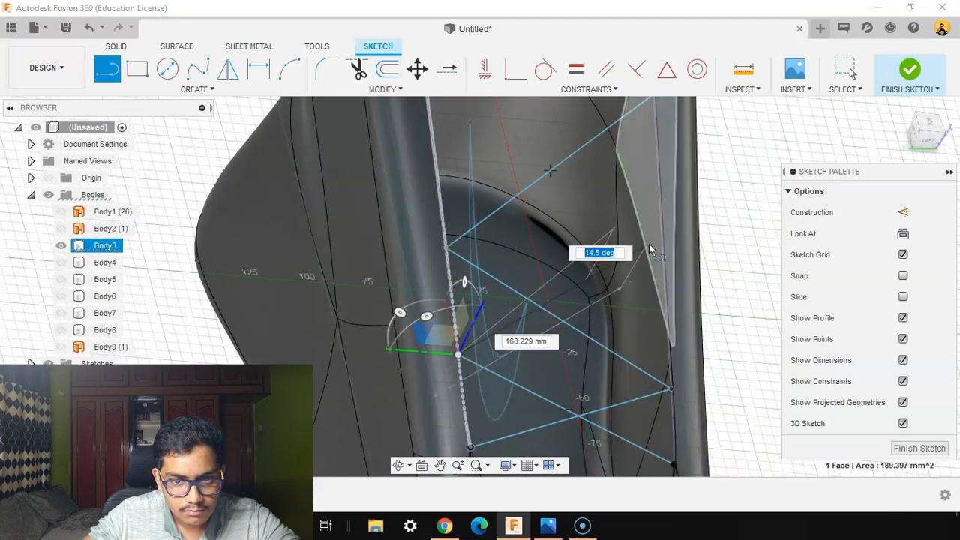
middle_click_drag(649, 246, 660, 246, "shift")
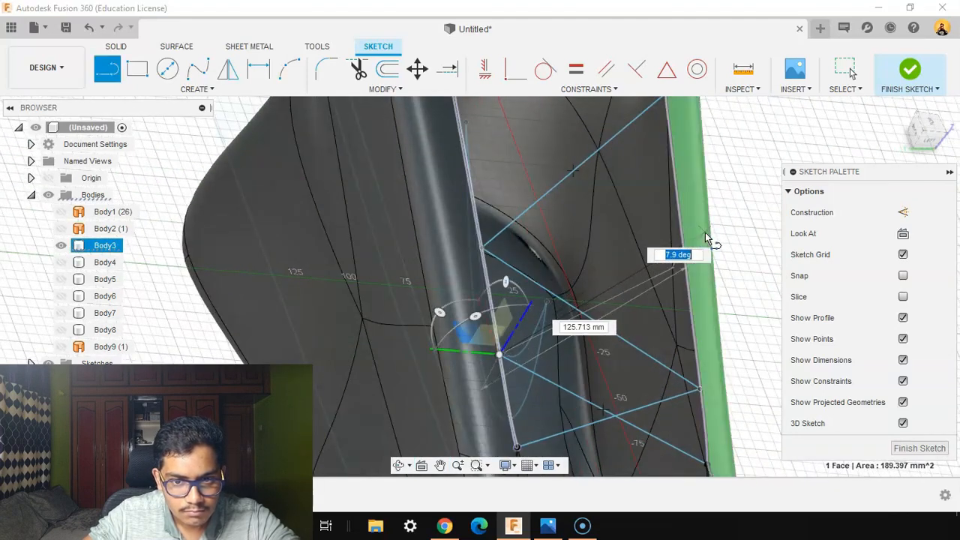
left_click(681, 231)
Step: Add the third line of the crossing zigzag up to the opposite rim and finish the sketch
middle_click_drag(681, 230, 523, 350)
left_click(462, 345)
middle_click_drag(225, 249, 248, 228, "shift")
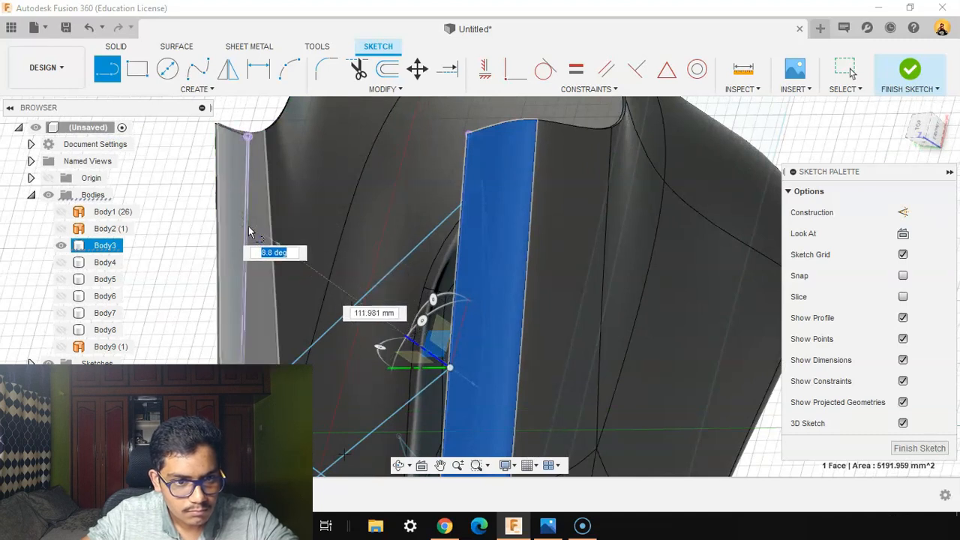
left_click(246, 248)
scroll(246, 246, "down", 2)
mouse_move(266, 302)
middle_mouse_down("shift")
mouse_move(322, 330)
mouse_move(255, 265)
middle_mouse_up("shift")
scroll(521, 376, "down", 1)
middle_click_drag(521, 376, 524, 305)
left_click(916, 449)
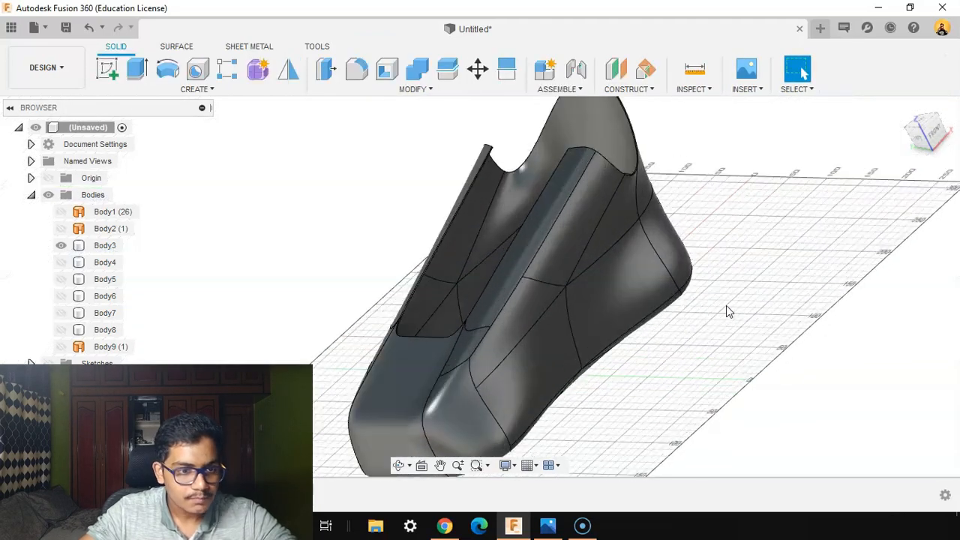
Step: Show the sketches again so the lace lines are available
left_click(48, 363)
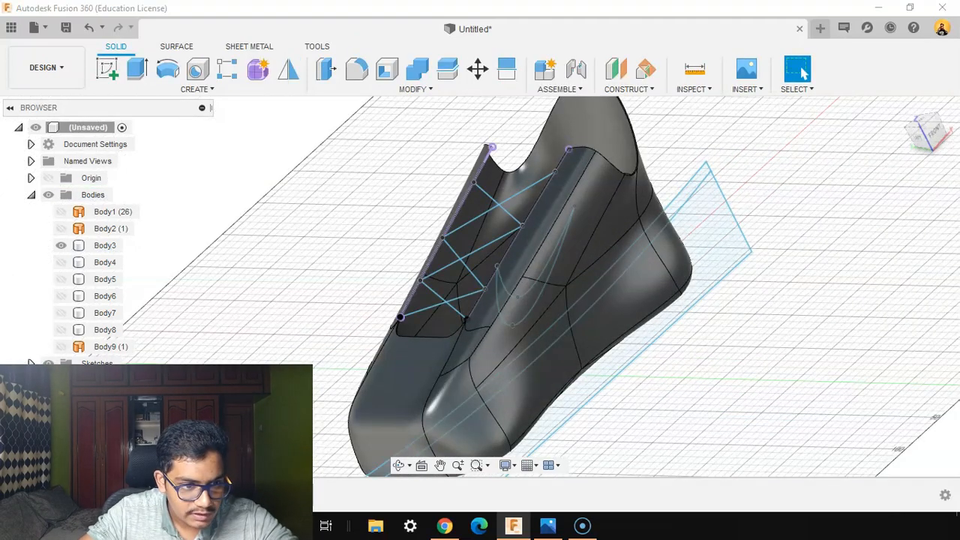
scroll(483, 341, "up", 3)
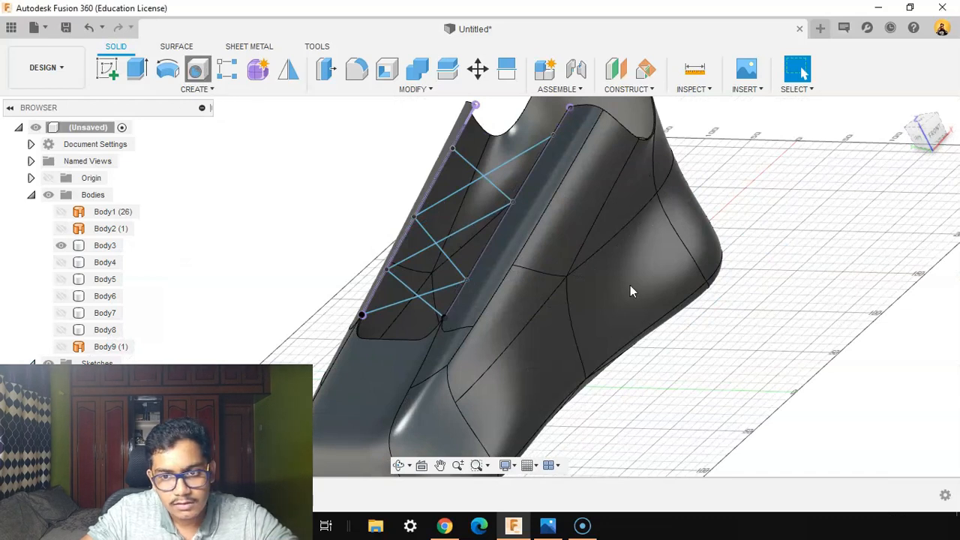
left_click(927, 356)
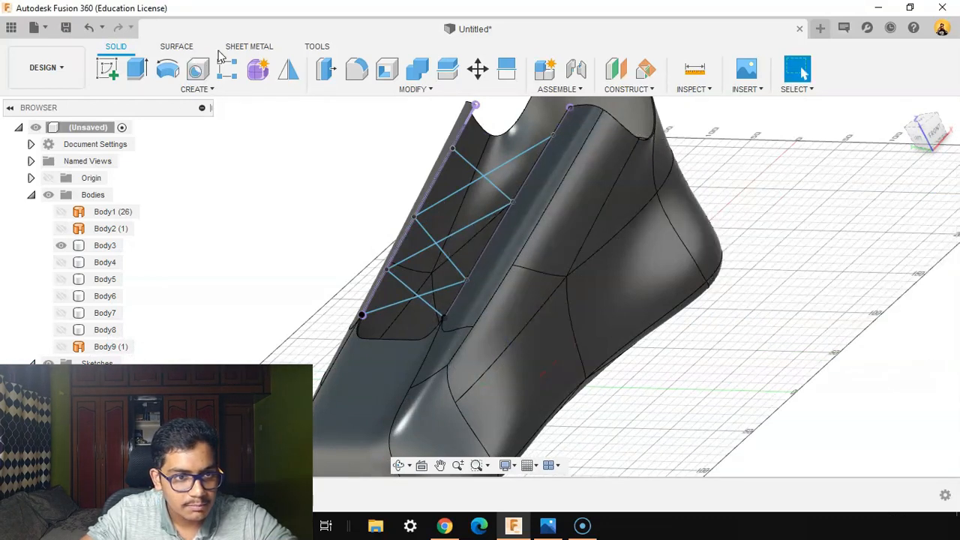
Step: Create a circular pipe with a 3 mm section along the first lace zigzag as a new body
left_click(196, 89)
left_click(115, 317)
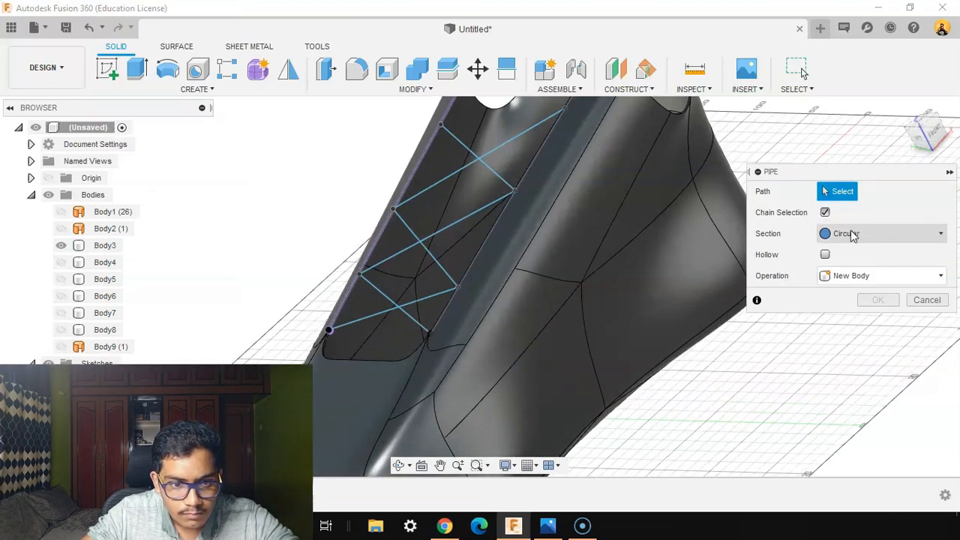
left_click(367, 323)
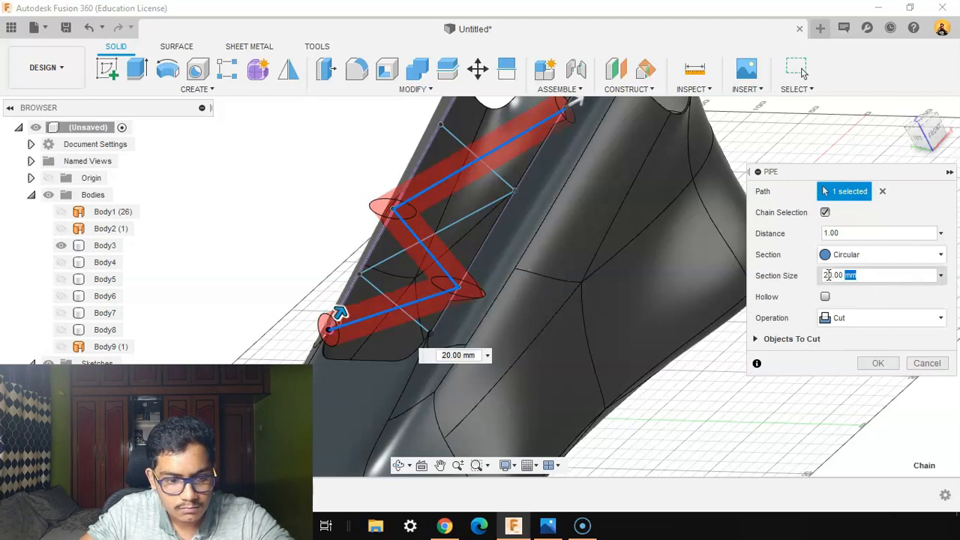
left_click(893, 318)
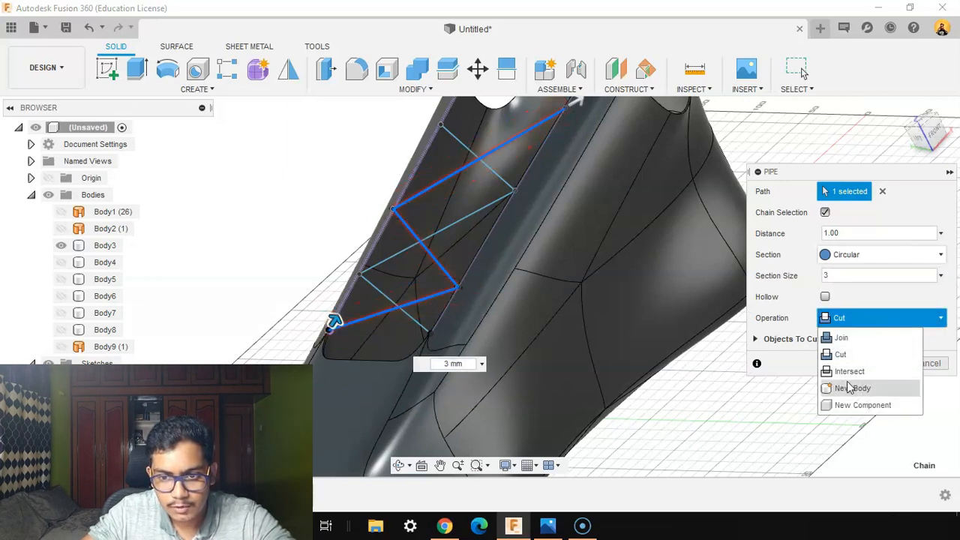
left_click(848, 387)
left_click(892, 342)
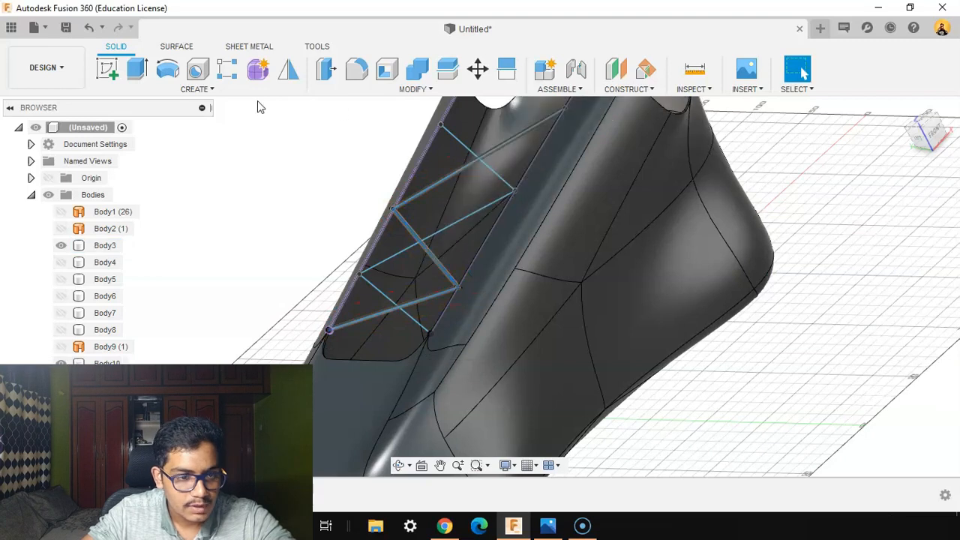
Step: Create a second circular pipe with a 3 mm section along the crossing lace zigzag as a new body
left_click(197, 89)
left_click(118, 318)
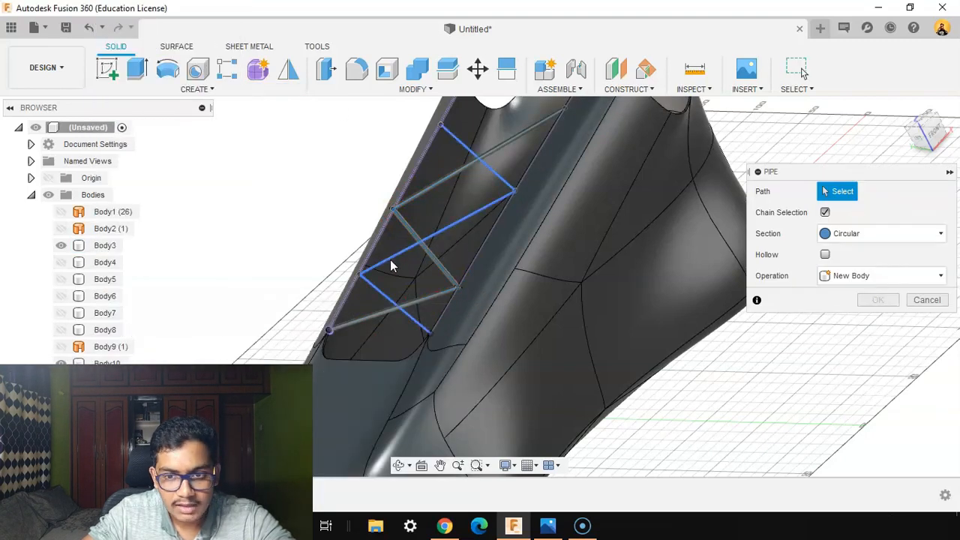
left_click(391, 261)
left_click(864, 318)
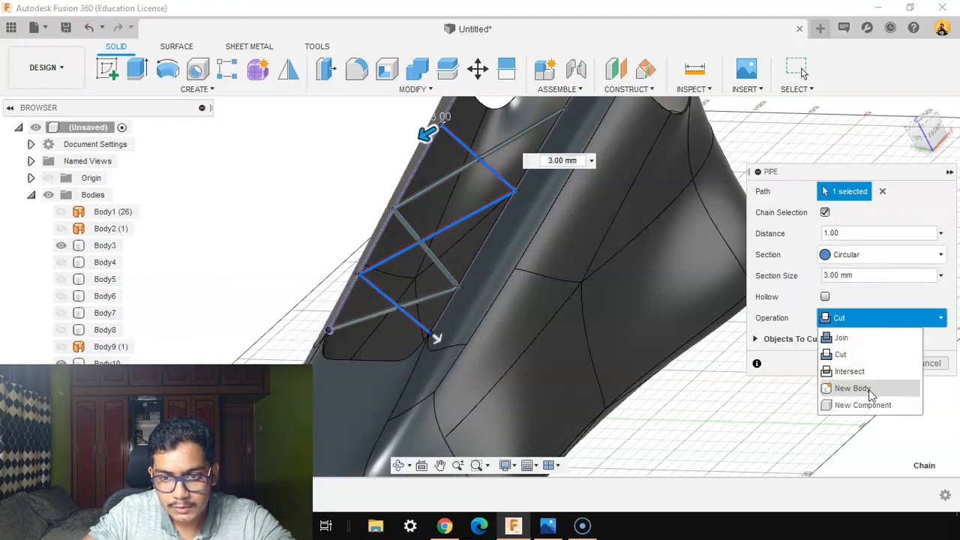
left_click(855, 387)
left_click(892, 344)
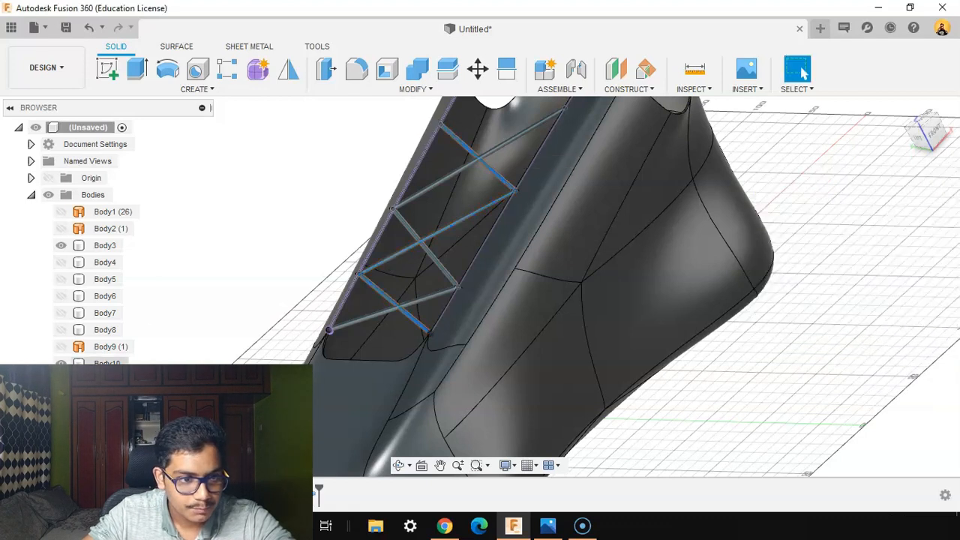
Step: Show the hidden tongue, sole, swoosh and patch bodies again and view the whole shoe with its laces
left_click(61, 263)
left_click(62, 296)
left_click(62, 313)
left_click(61, 330)
left_click(61, 346)
scroll(495, 308, "down", 3)
middle_click_drag(665, 346, 558, 273, "shift")
Step: Start a new sketch on the front plane with 3D Sketch turned off, facing the heel of the shoe
left_click(176, 46)
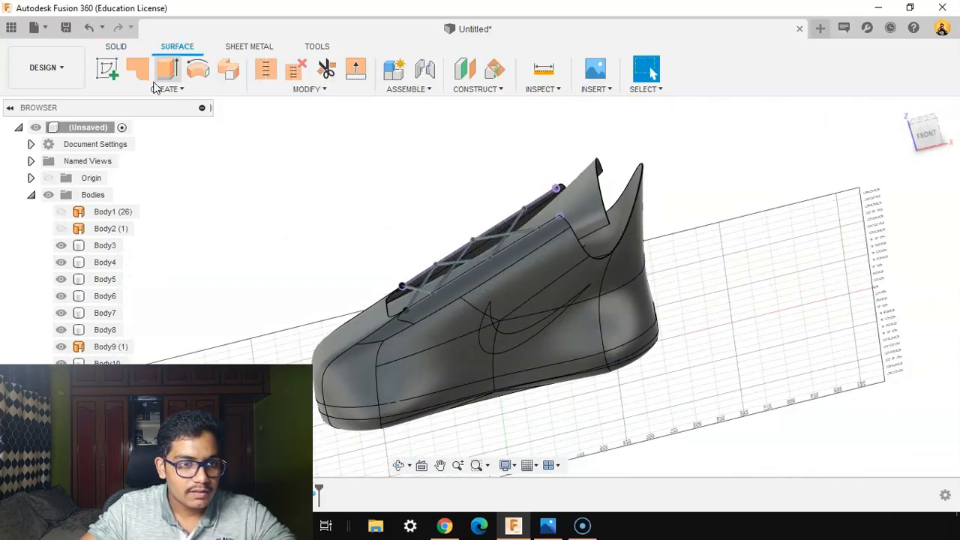
left_click(107, 69)
left_click(541, 335)
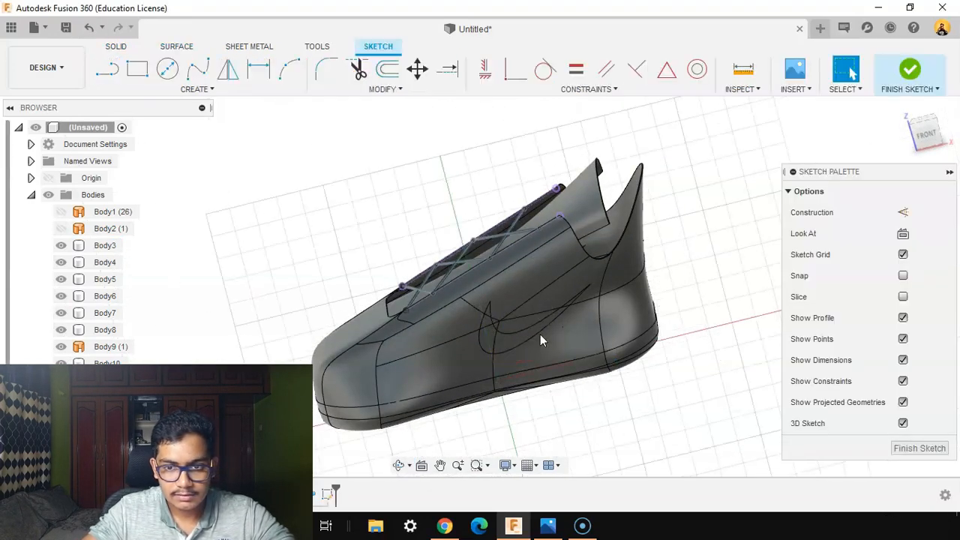
left_click(930, 137)
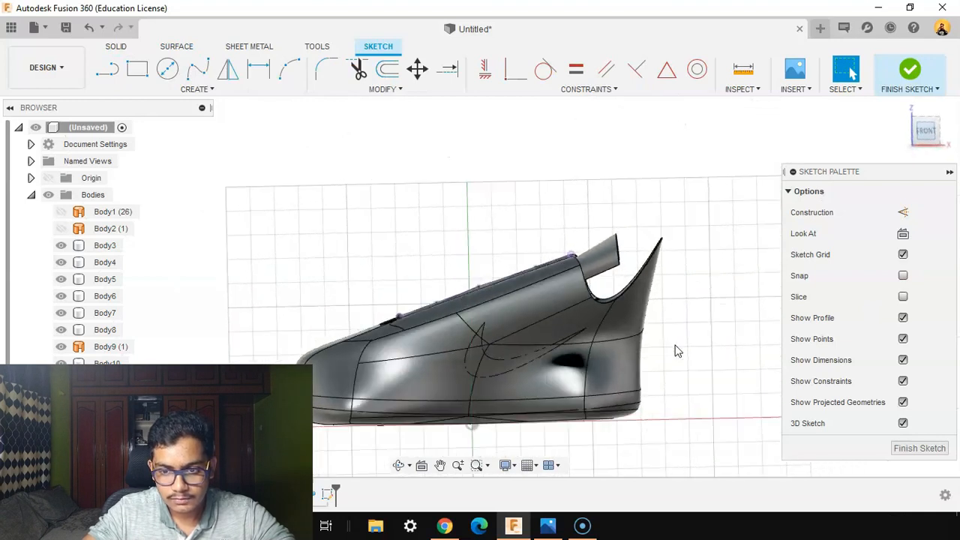
scroll(628, 321, "up", 3)
scroll(445, 292, "up", 3)
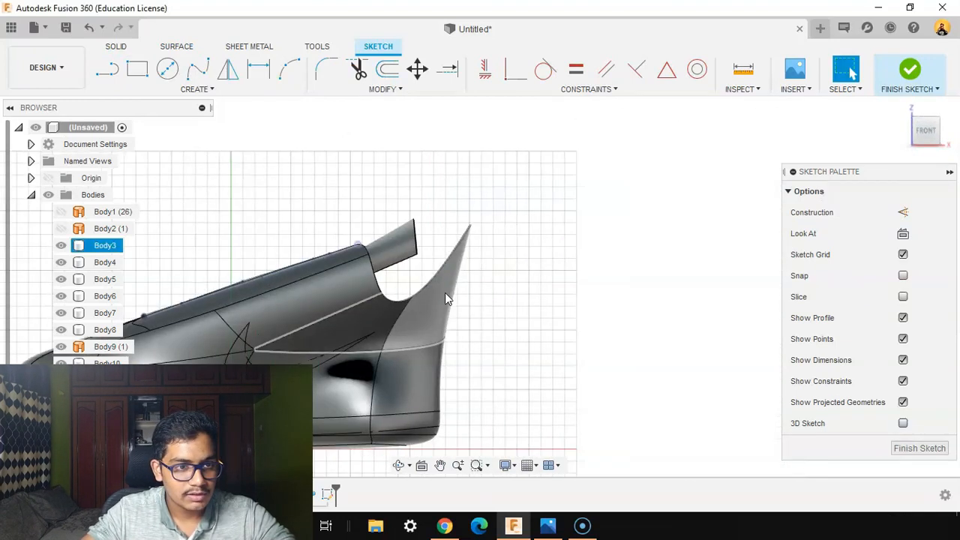
Step: Draw a short line from the heel's tip down along its rear edge
left_click(111, 71)
scroll(515, 198, "up", 6)
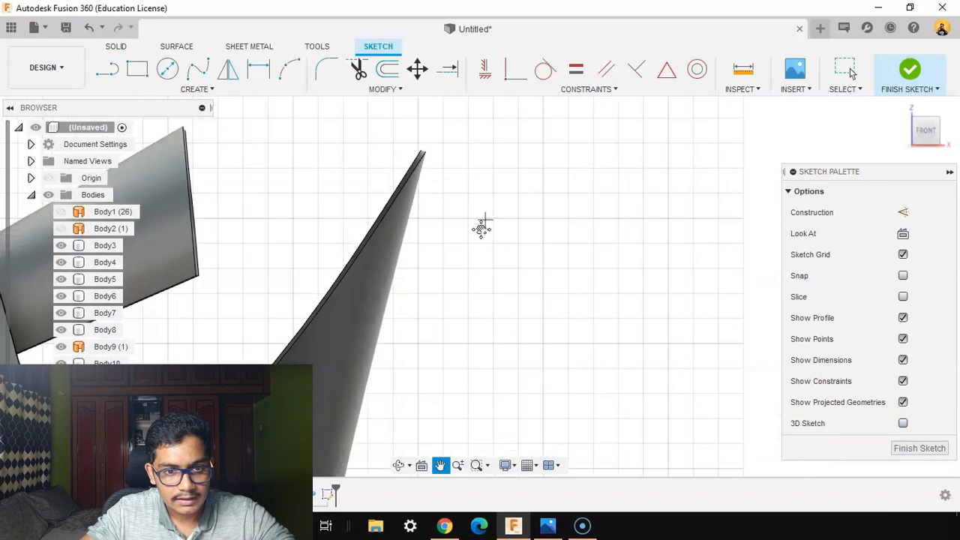
left_click(406, 165)
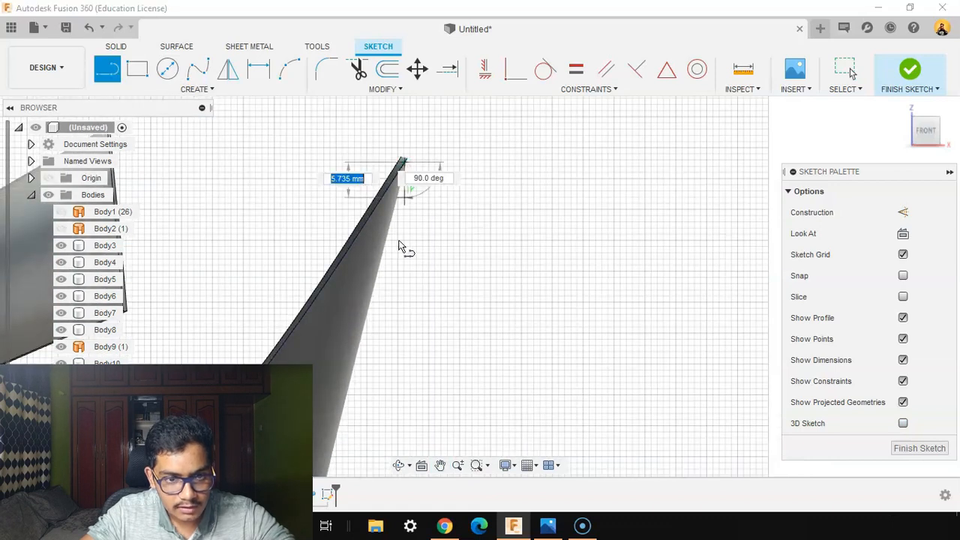
left_click(379, 279)
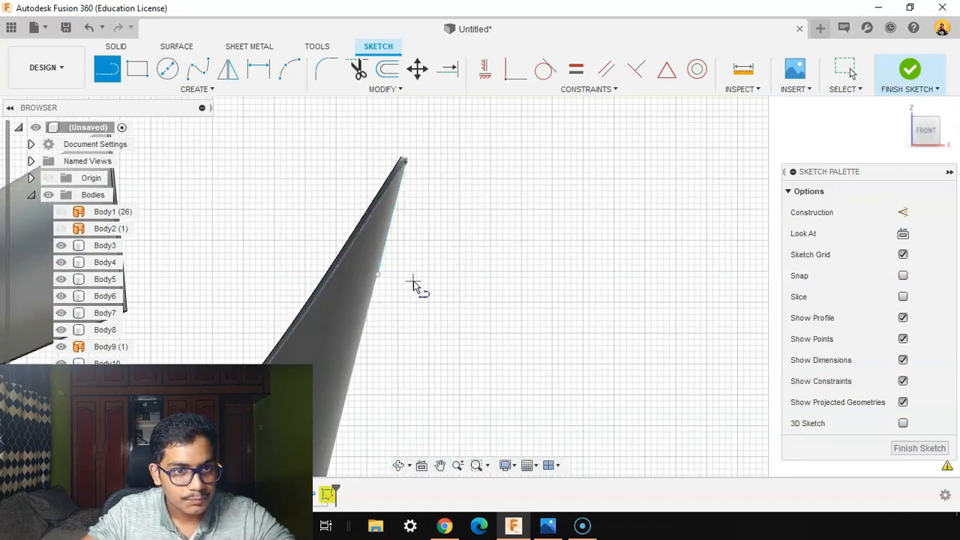
Step: Close the heel profile into a teardrop-shaped pull loop with three three-point arcs from the tip to the line's lower end, and finish the sketch
left_click(297, 69)
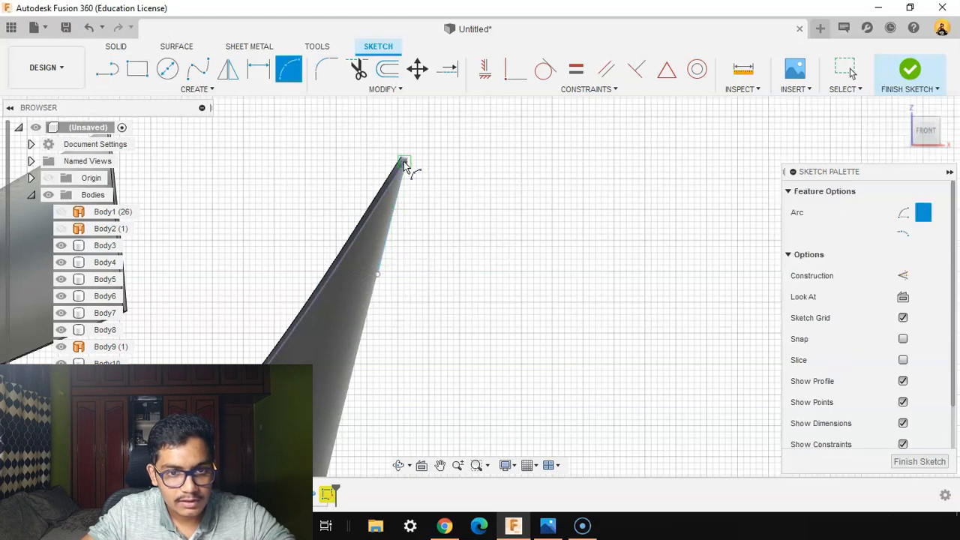
scroll(481, 111, "up", 3)
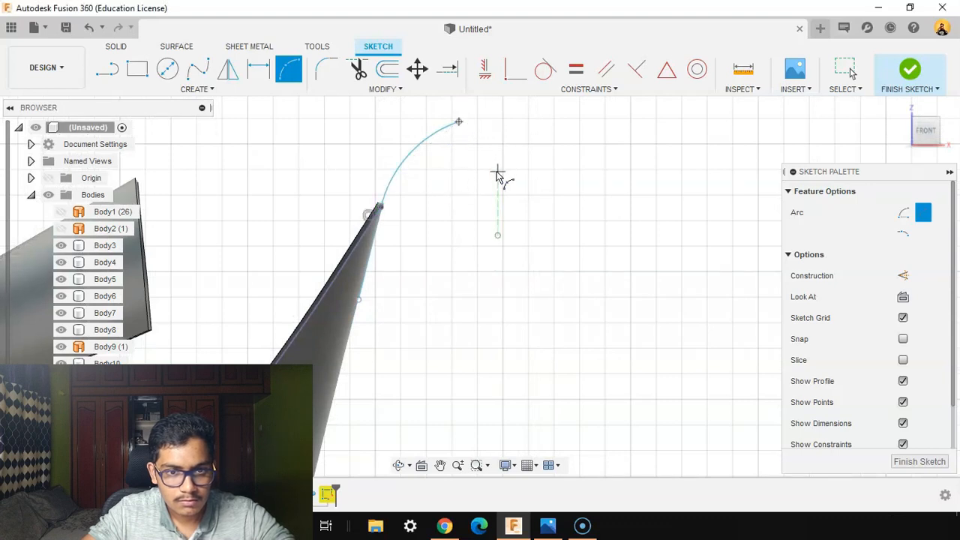
left_click(507, 138)
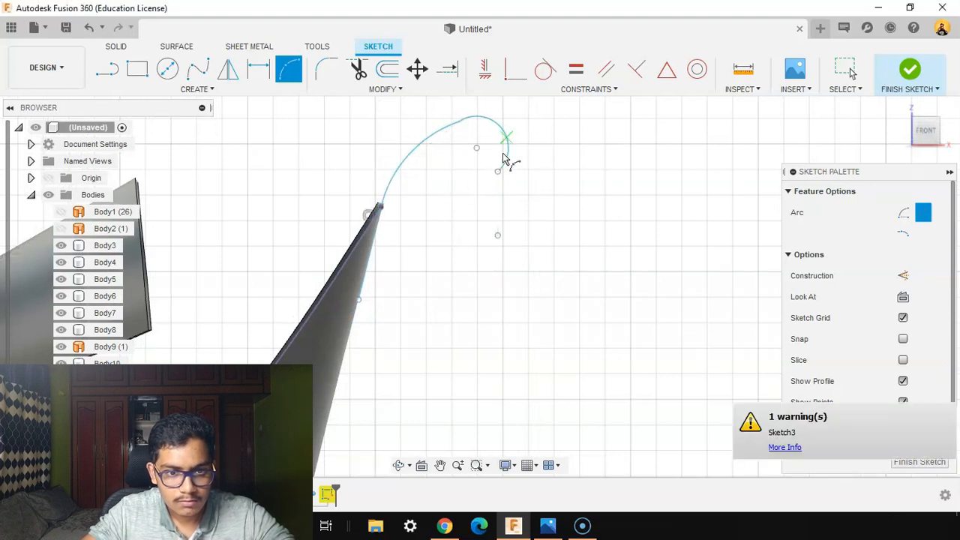
left_click(358, 300)
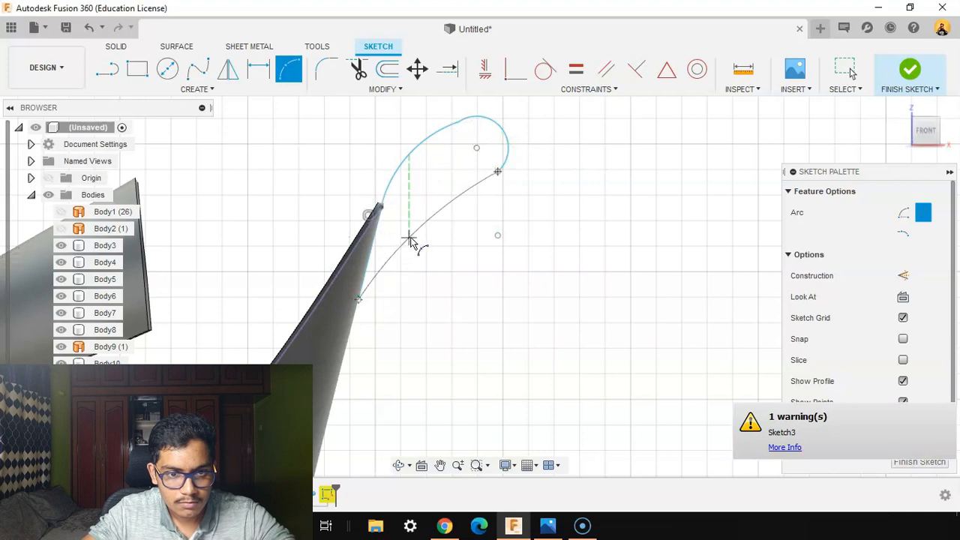
left_click(425, 257)
mouse_move(425, 257)
middle_mouse_down("shift")
mouse_move(446, 219)
mouse_move(497, 167)
middle_mouse_up("shift")
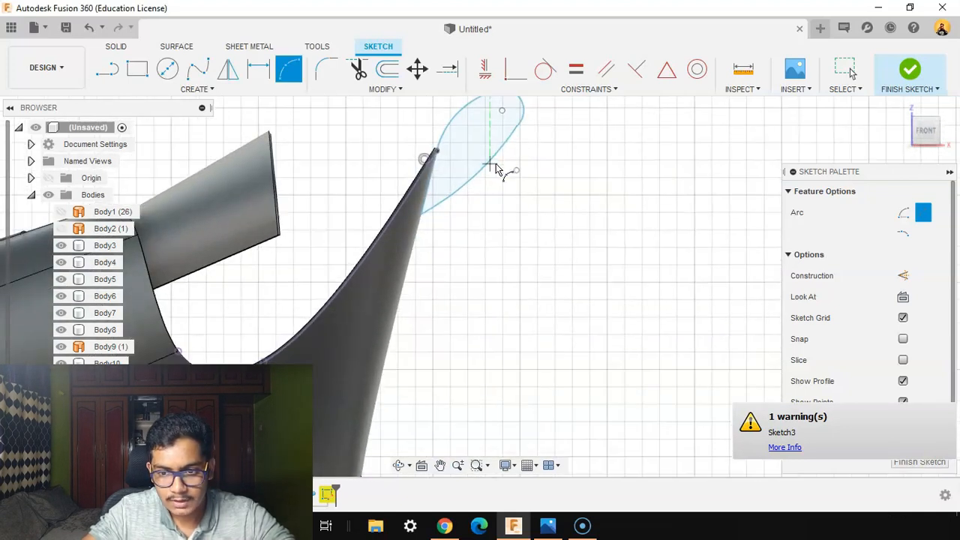
left_click(906, 462)
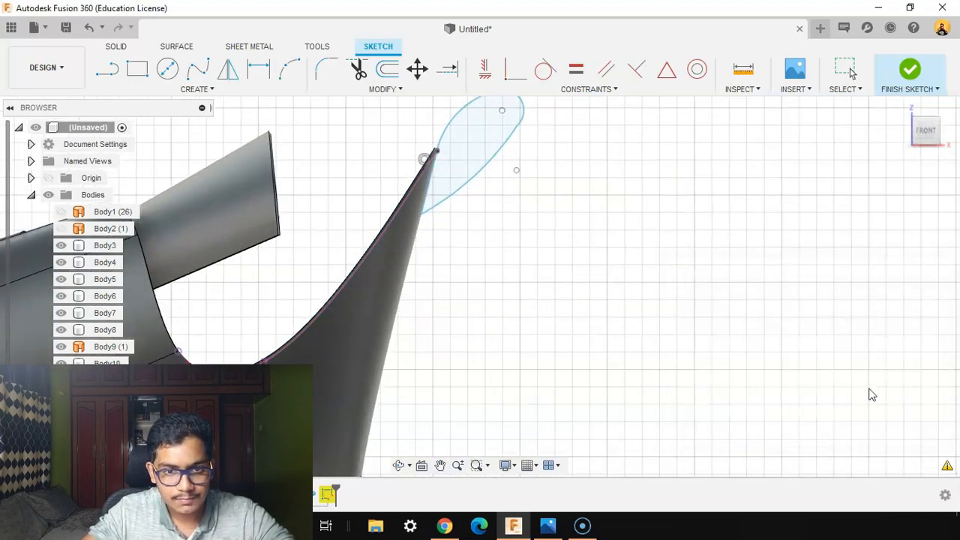
Step: Extrude the teardrop loop as a surface symmetrically by 10 mm into a new body at the heel
scroll(417, 252, "down", 3)
middle_click_drag(336, 237, 526, 264)
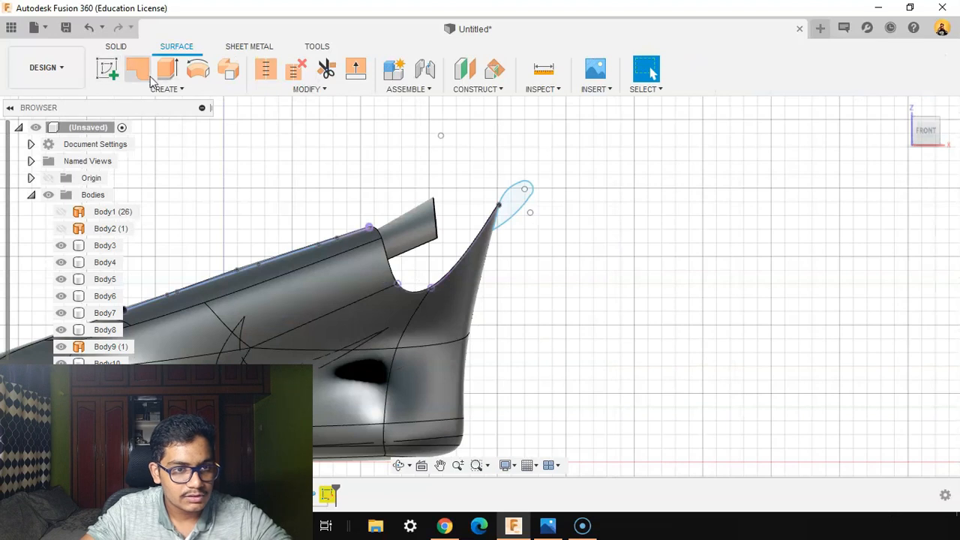
left_click(168, 72)
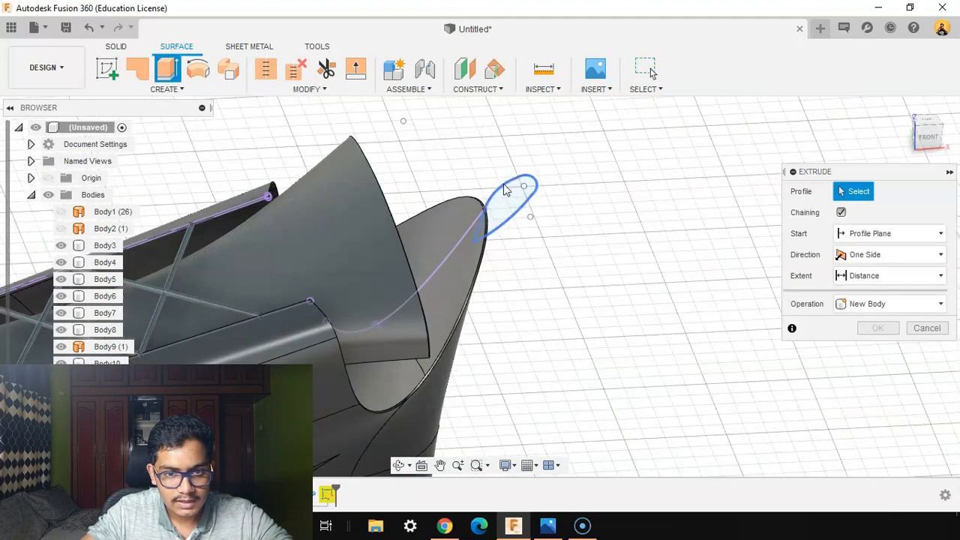
left_click(508, 192)
left_click(917, 258)
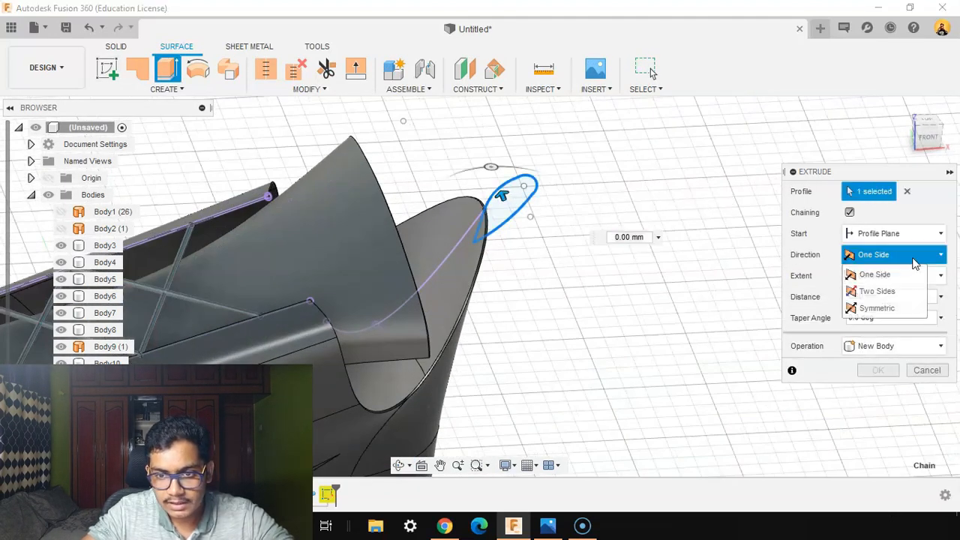
left_click(900, 308)
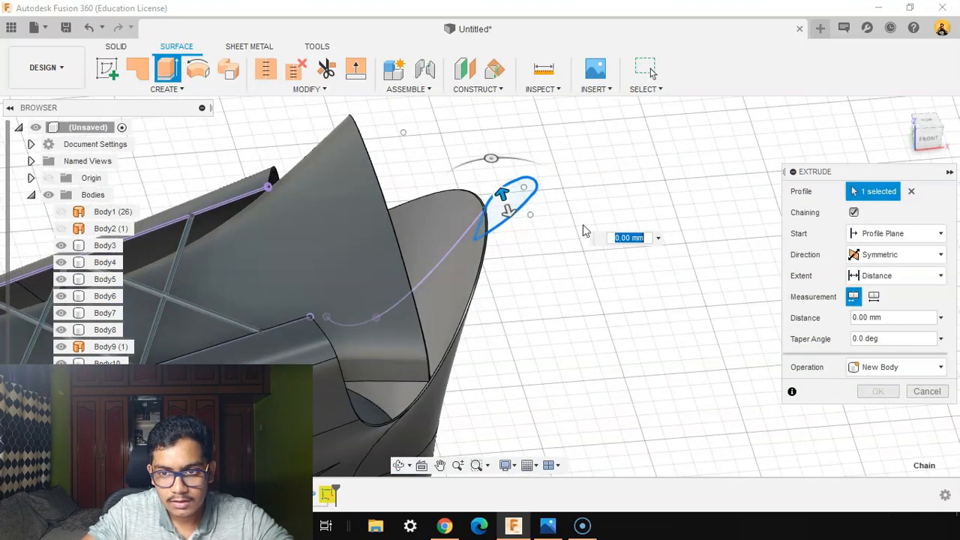
middle_click_drag(883, 141, 914, 121, "shift")
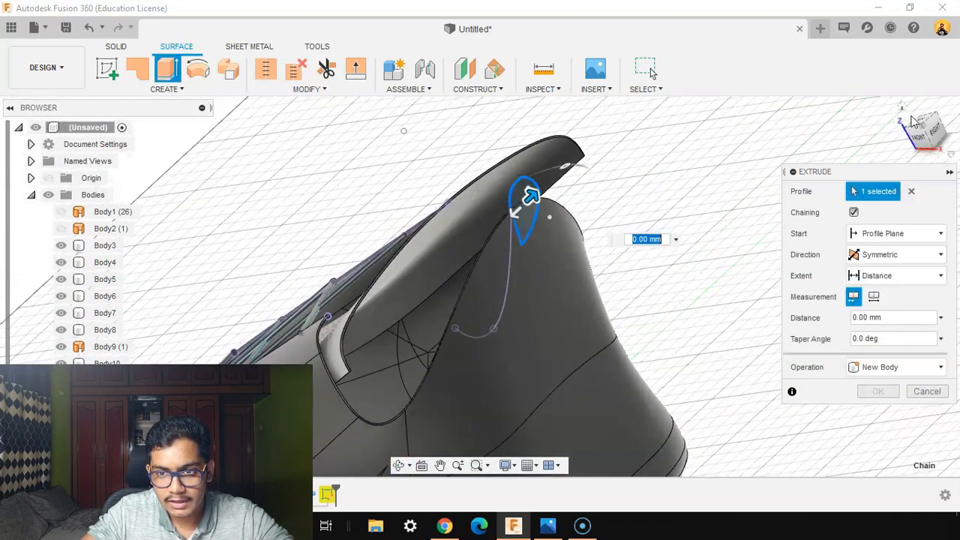
left_click(940, 136)
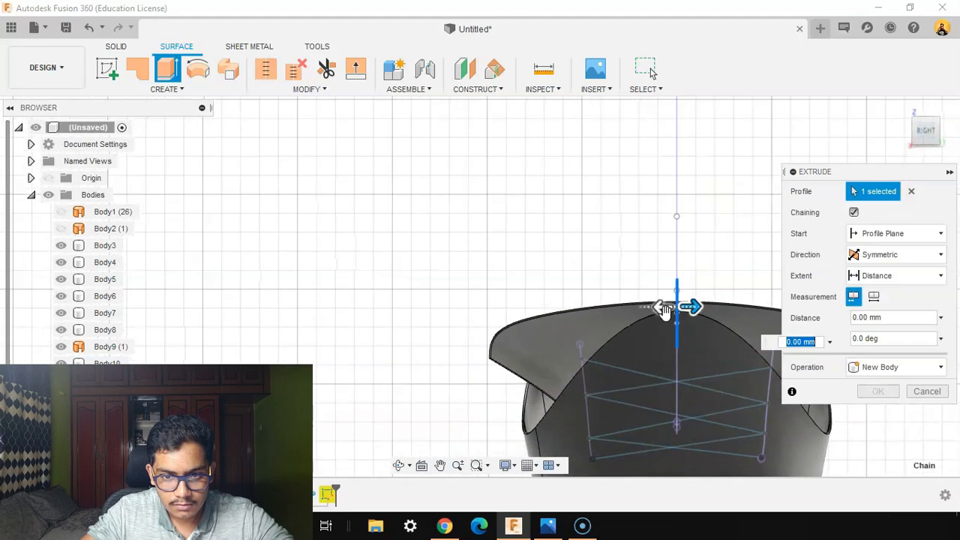
left_click_drag(694, 303, 709, 312)
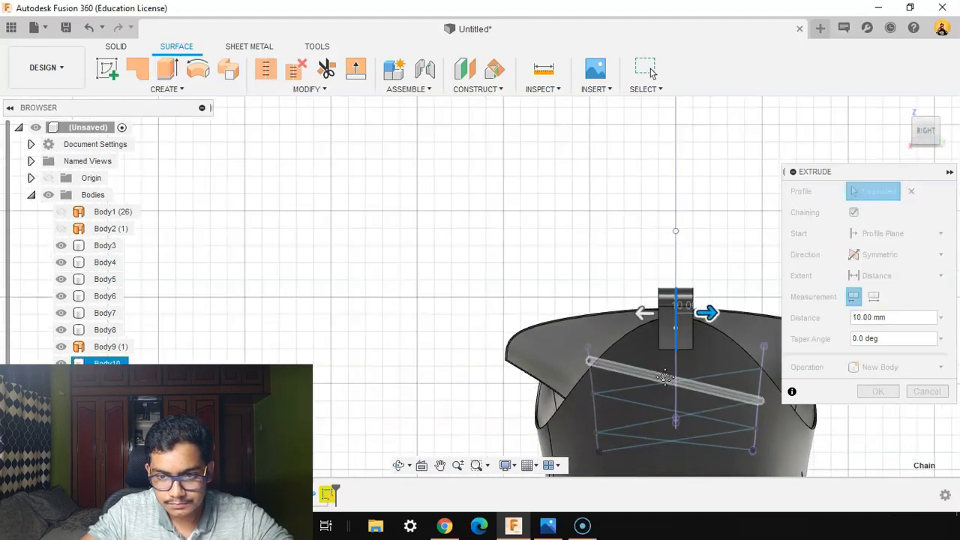
left_click(879, 392)
middle_click_drag(804, 343, 691, 189, "shift")
left_click(285, 352)
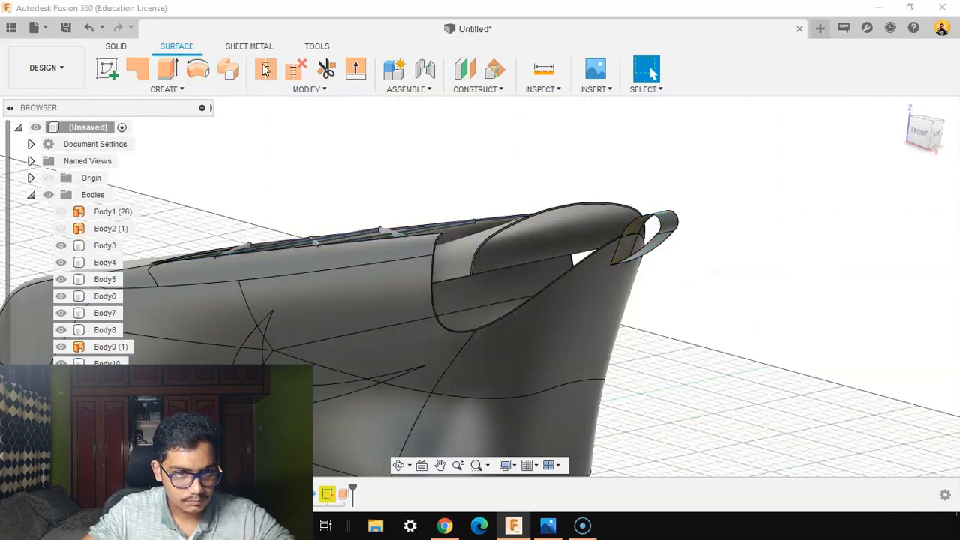
middle_click_drag(288, 118, 318, 158, "shift")
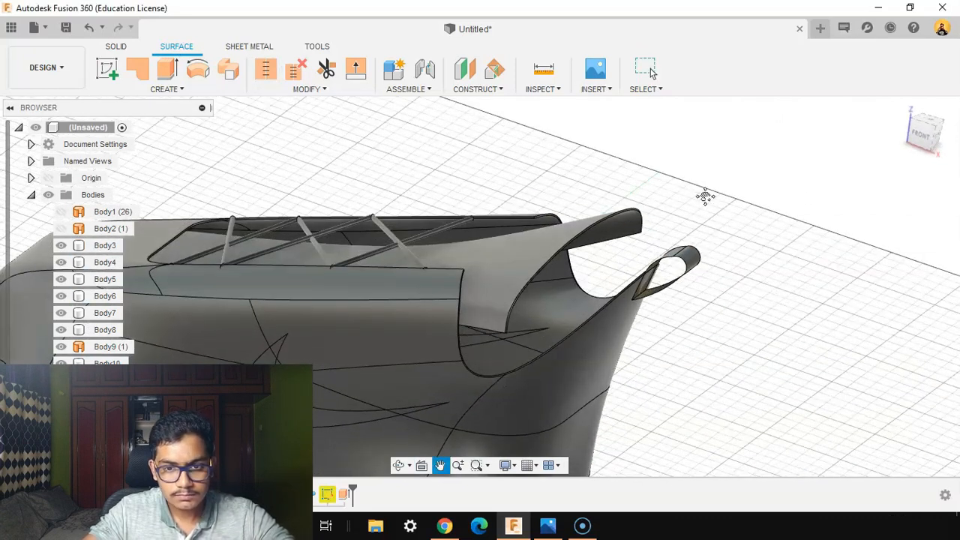
middle_click_drag(705, 197, 693, 147)
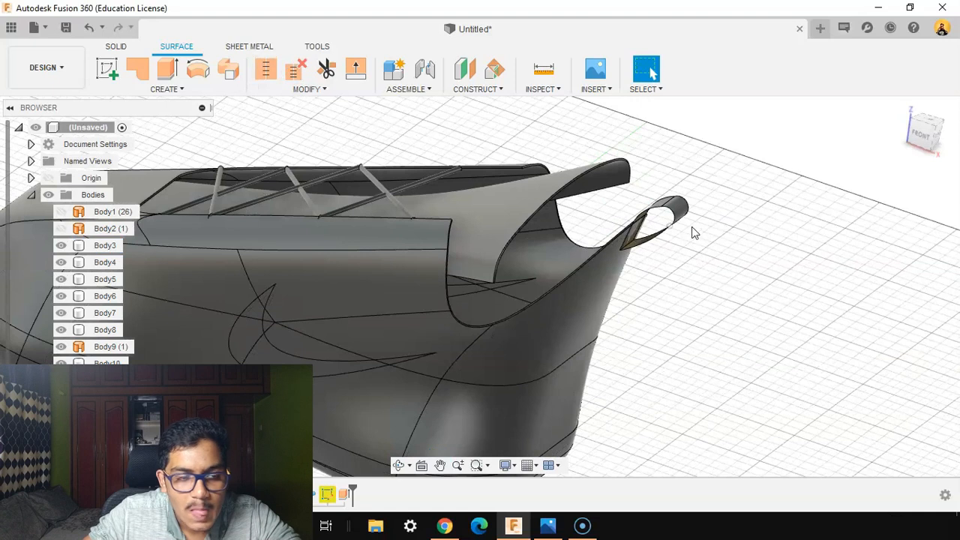
left_click(306, 88)
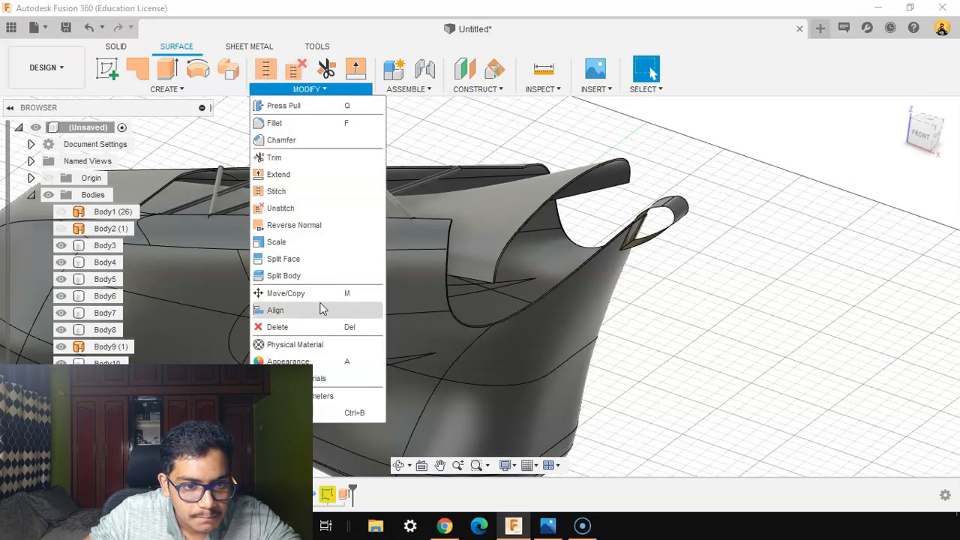
key("Escape")
Step: Create a copy of the heel loop body and move it -154.724 mm in X and -38.707 mm in Y onto the laces
key("m")
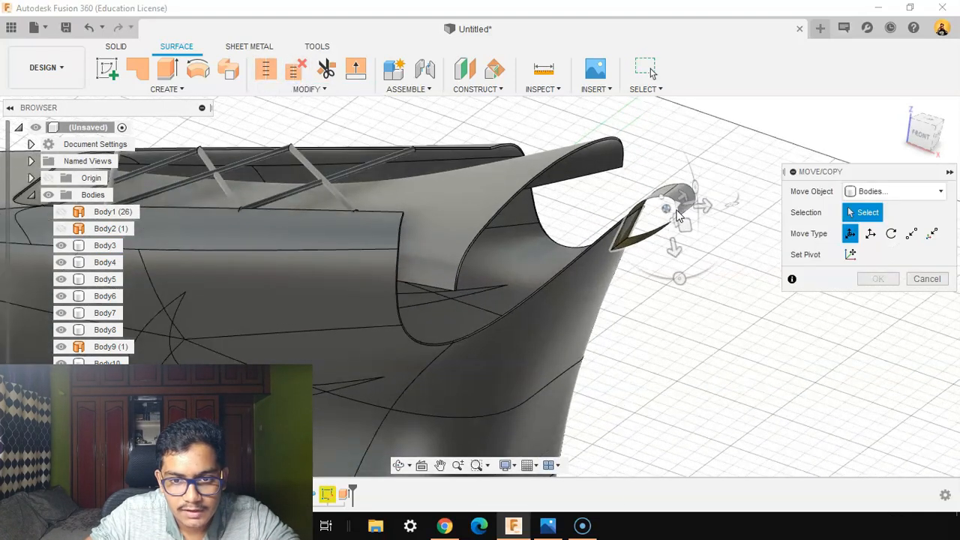
left_click(678, 213)
left_click(850, 401)
middle_click_drag(721, 272, 604, 324)
mouse_move(671, 356)
middle_mouse_down("shift")
mouse_move(643, 355)
mouse_move(660, 365)
middle_mouse_up("shift")
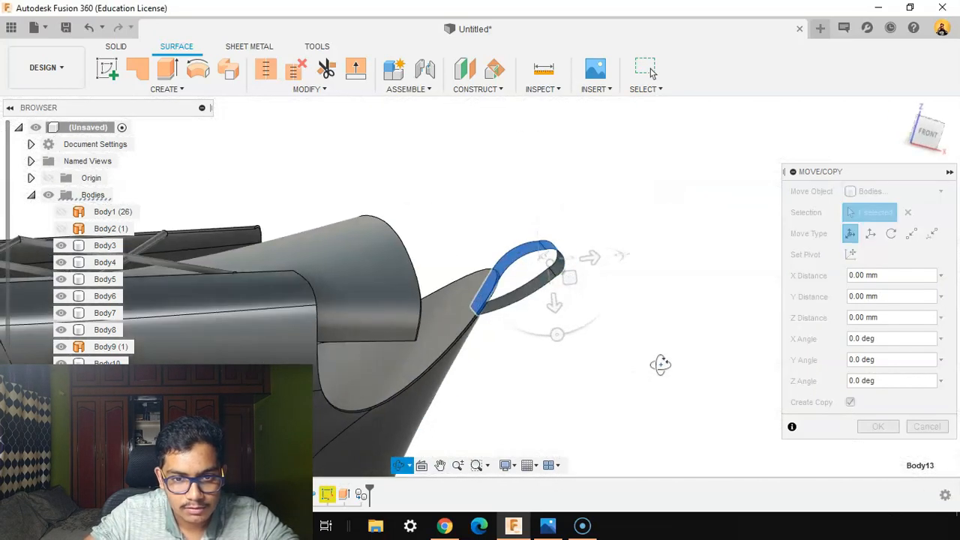
left_click_drag(559, 259, 225, 227)
middle_click_drag(662, 287, 908, 279)
scroll(382, 283, "up", 3)
middle_click_drag(381, 283, 259, 350)
mouse_move(534, 220)
left_mouse_down()
mouse_move(524, 220)
mouse_move(545, 223)
left_mouse_up()
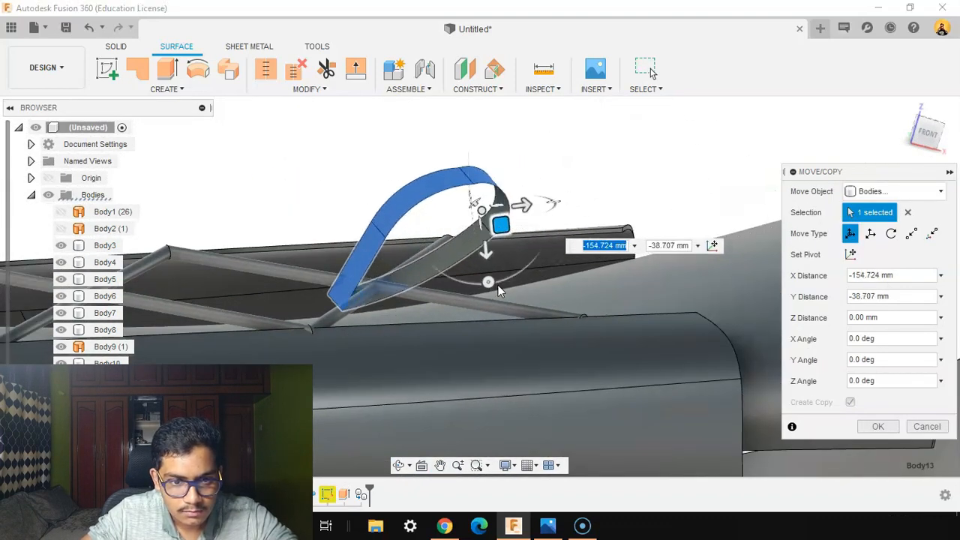
Step: Rotate the copied loop slightly and lower it onto the laces with offsets of 1.677 mm in X and 6.955 mm in Y
left_click_drag(488, 282, 482, 284)
left_click_drag(495, 226, 504, 254)
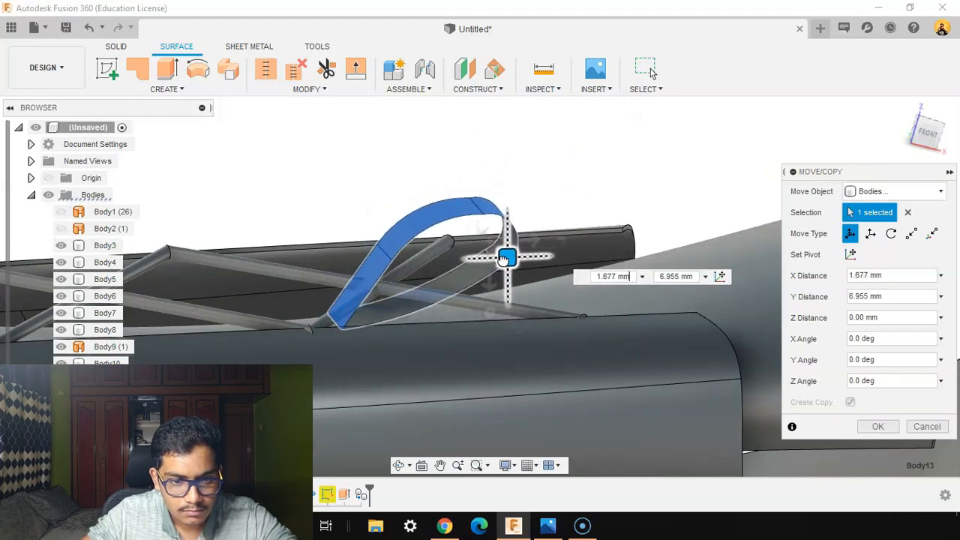
scroll(335, 286, "up", 10)
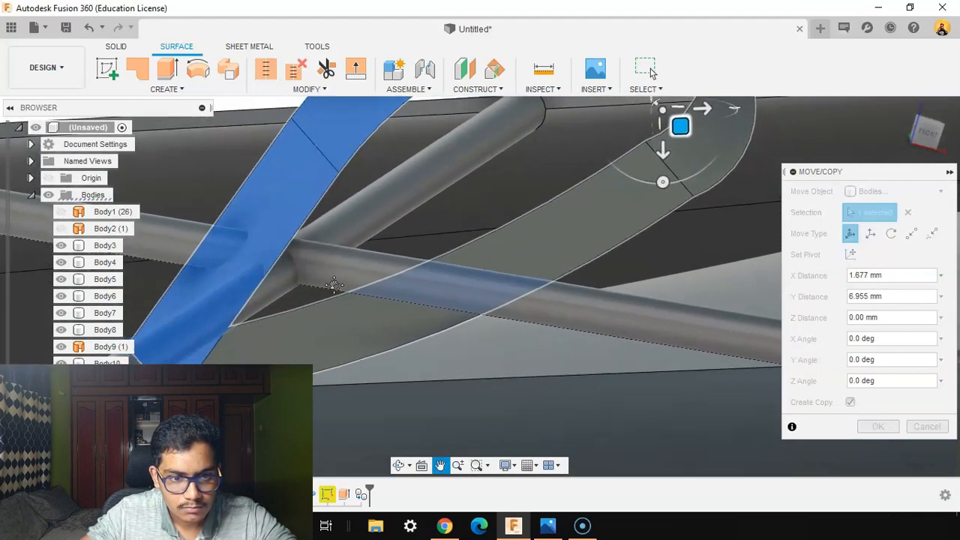
middle_click_drag(579, 303, 588, 378, "shift")
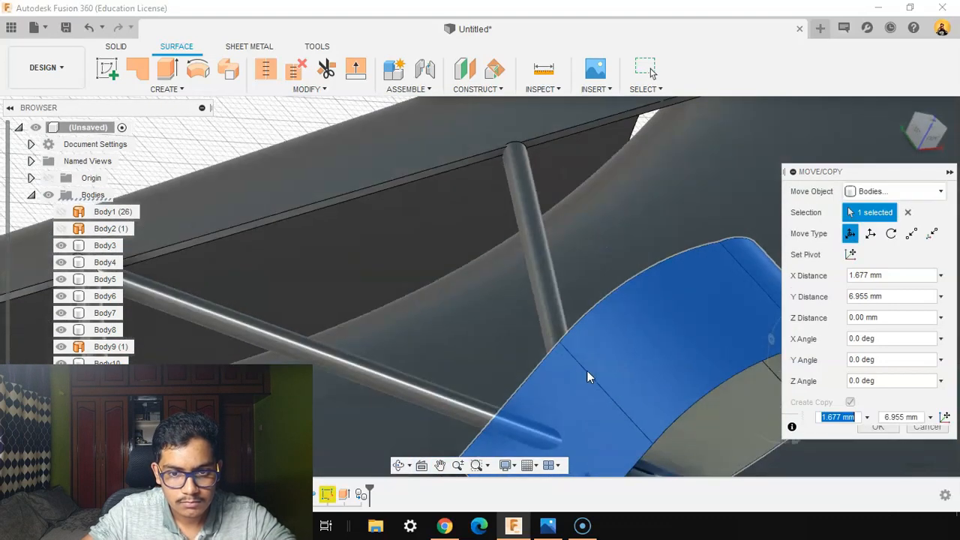
scroll(587, 377, "down", 8)
Step: Shift the copied loop -11.651 mm in X and -2.219 mm in Z over the lace crossing and complete the copy
left_click_drag(665, 232, 670, 234)
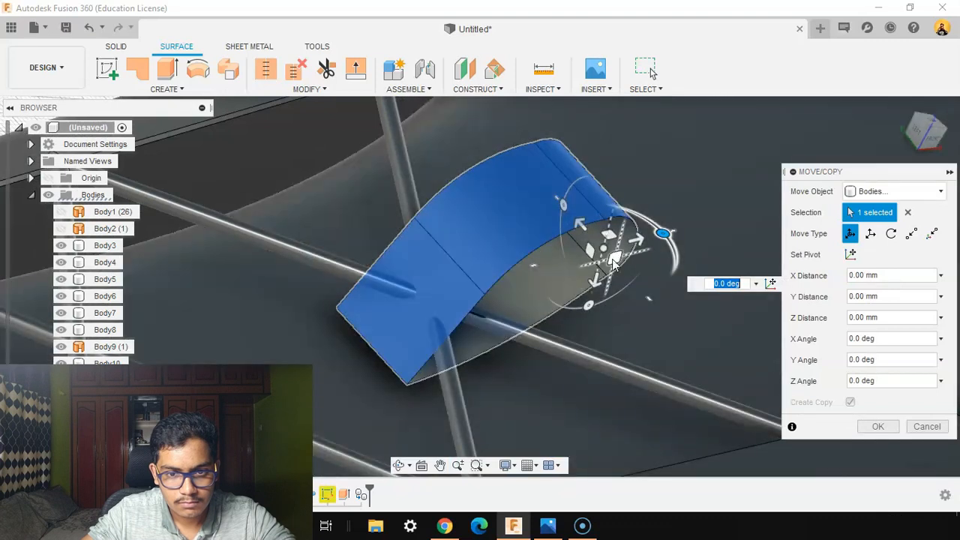
left_click_drag(611, 238, 559, 262)
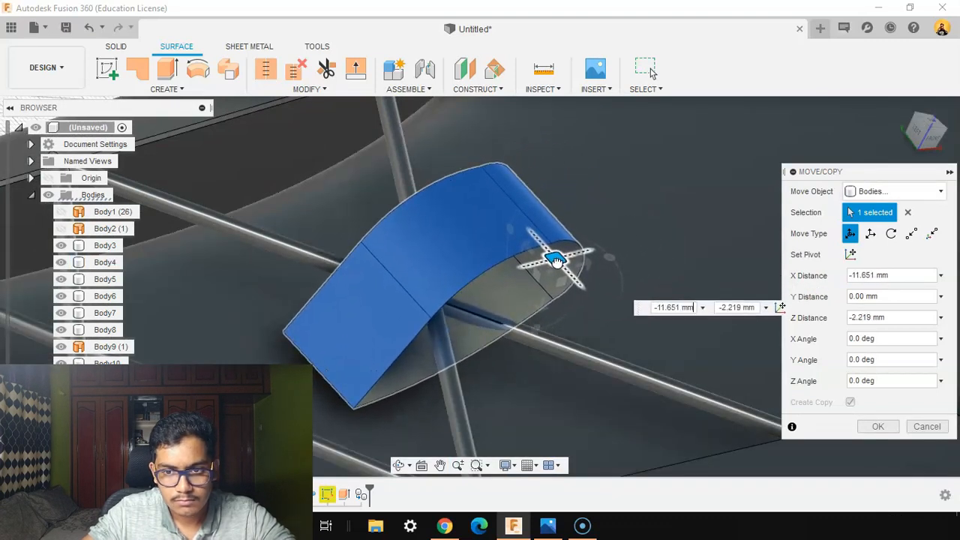
scroll(654, 361, "down", 5)
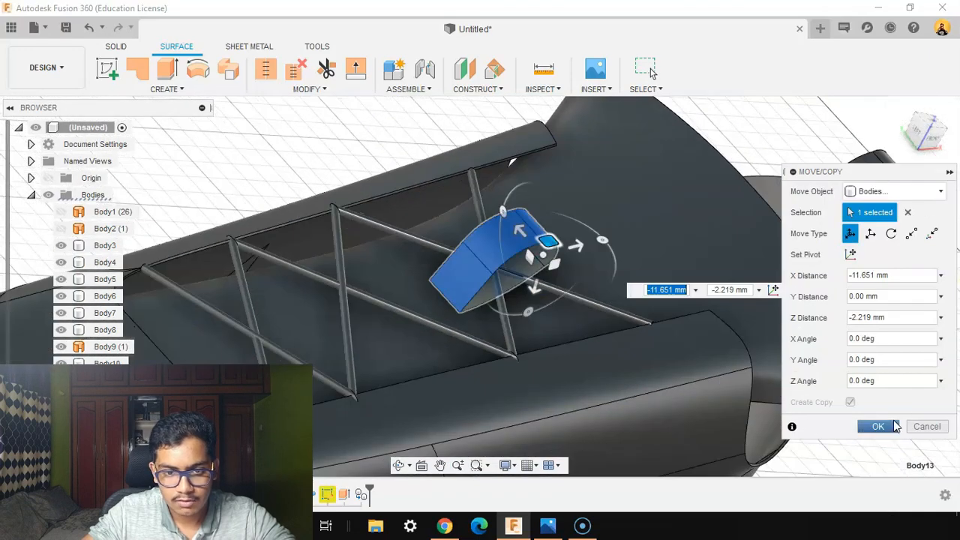
left_click(895, 422)
middle_click_drag(755, 402, 724, 346, "shift")
middle_click_drag(713, 454, 724, 438, "shift")
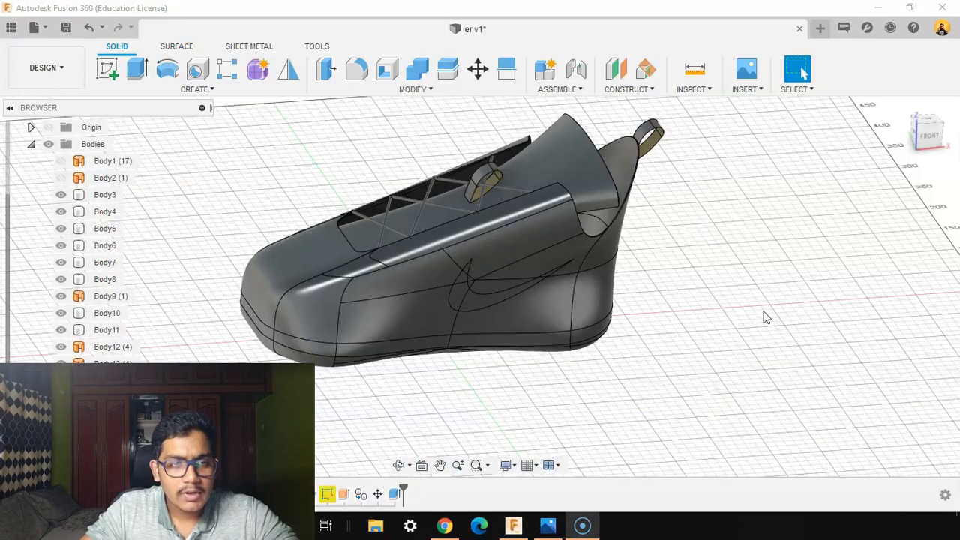
mouse_move(765, 317)
middle_mouse_down("shift")
mouse_move(817, 339)
mouse_move(754, 304)
middle_mouse_up("shift")
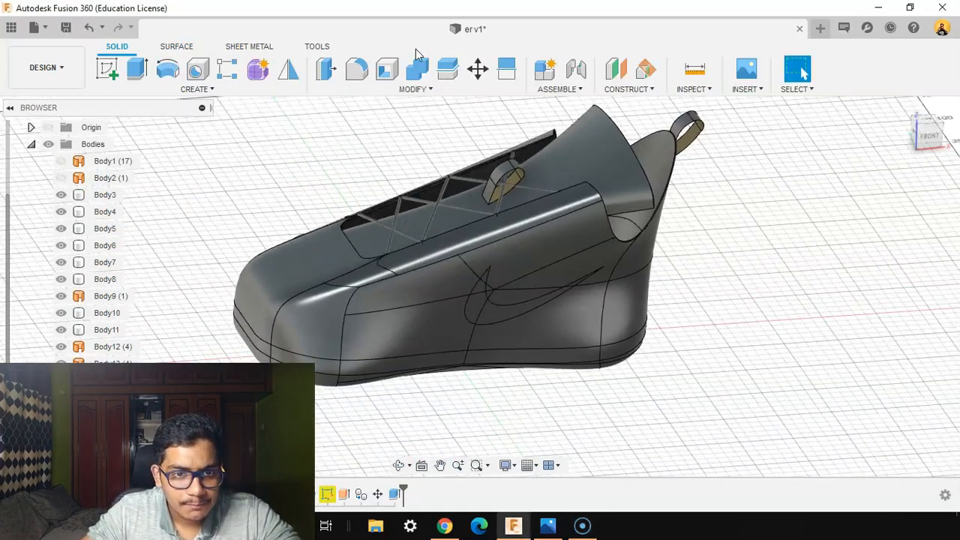
Step: Cut the shoe upper with both swoosh bodies and the sole body using Combine, keeping the tool bodies
left_click(417, 68)
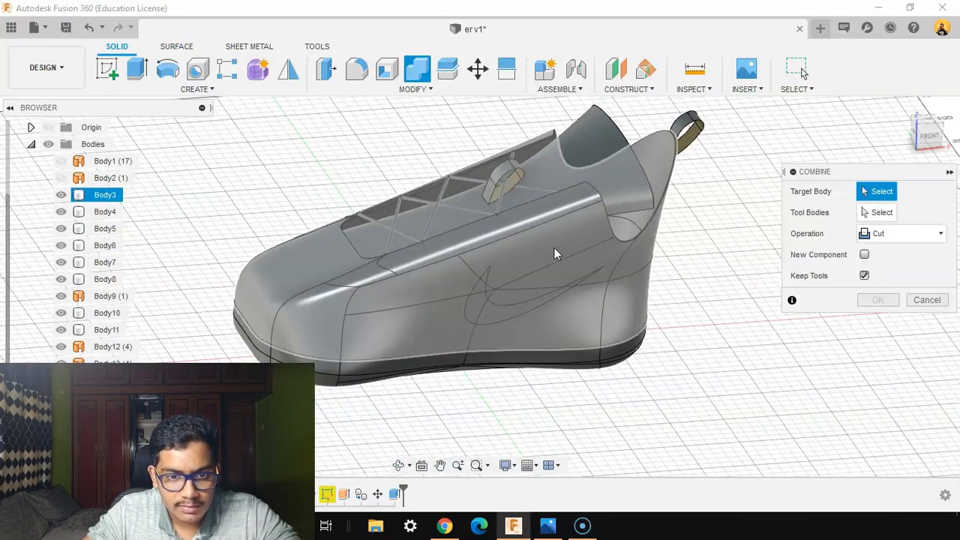
left_click(554, 250)
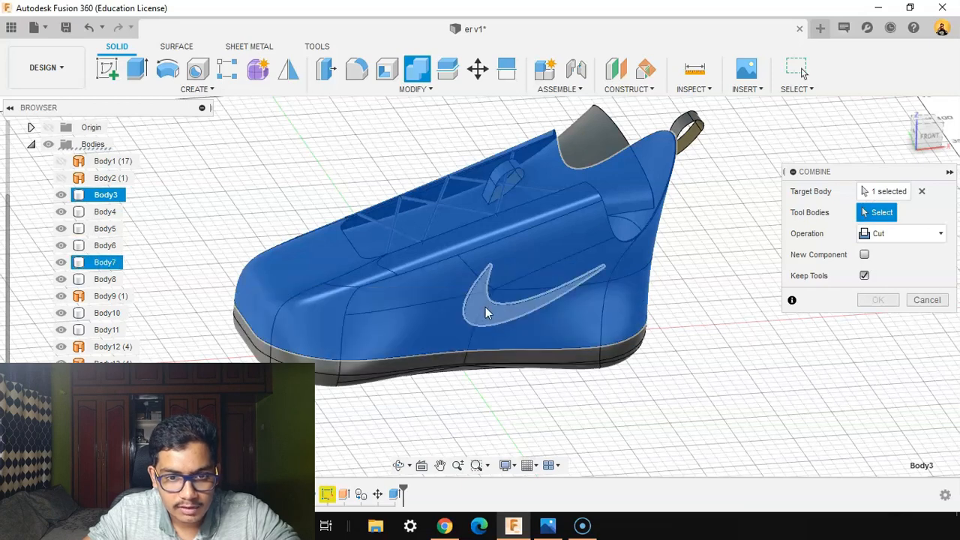
left_click(485, 314)
middle_click_drag(622, 317, 404, 175, "shift")
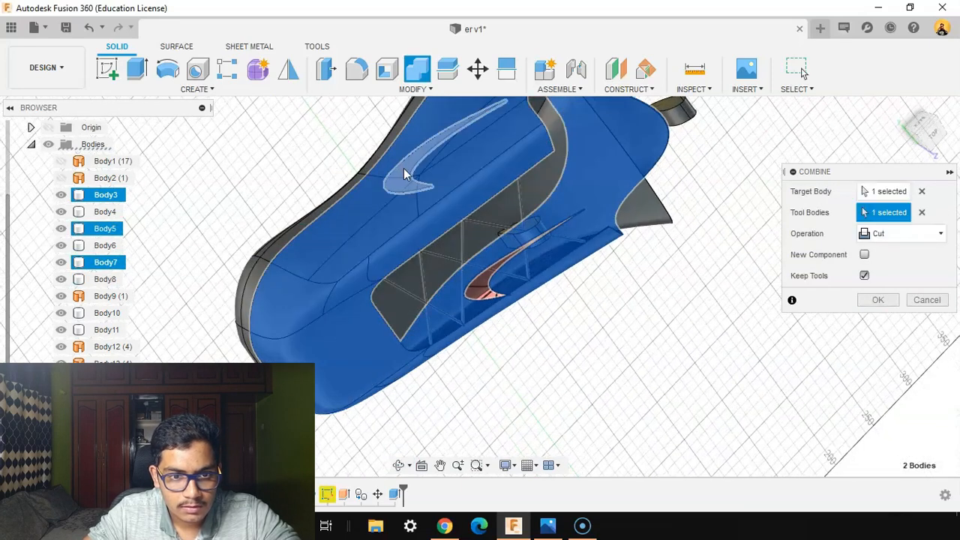
middle_click_drag(659, 297, 575, 328, "shift")
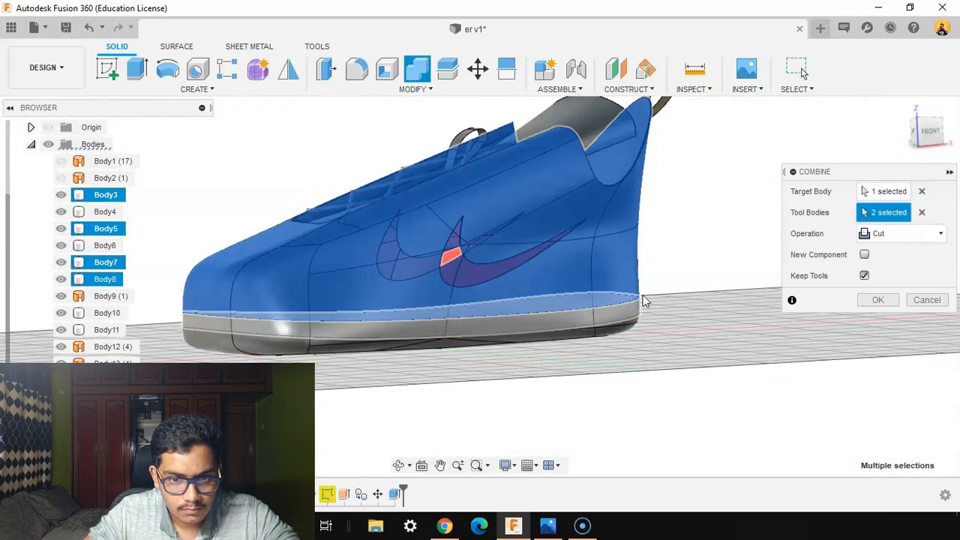
left_click(630, 331)
middle_click_drag(620, 400, 693, 365, "shift")
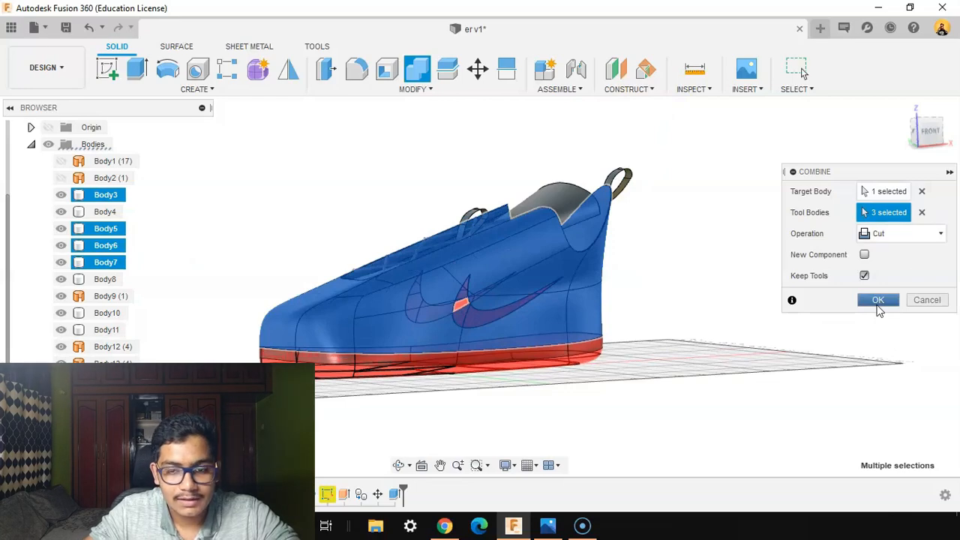
left_click(879, 301)
left_click(750, 252)
middle_click_drag(750, 252, 774, 288, "shift")
Step: Cut the sole body with the sole band body (Body8) using Combine, keeping the tool body
left_click(422, 75)
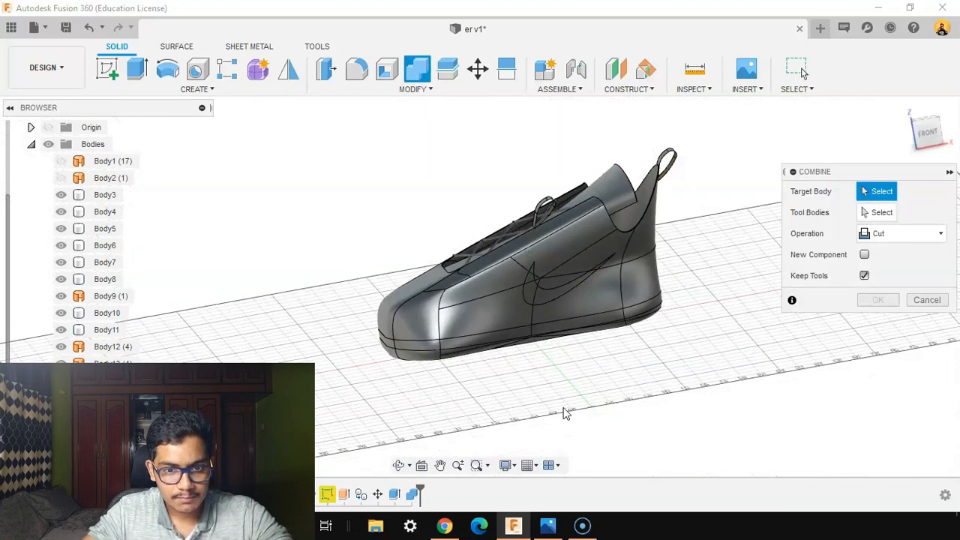
scroll(548, 390, "up", 4)
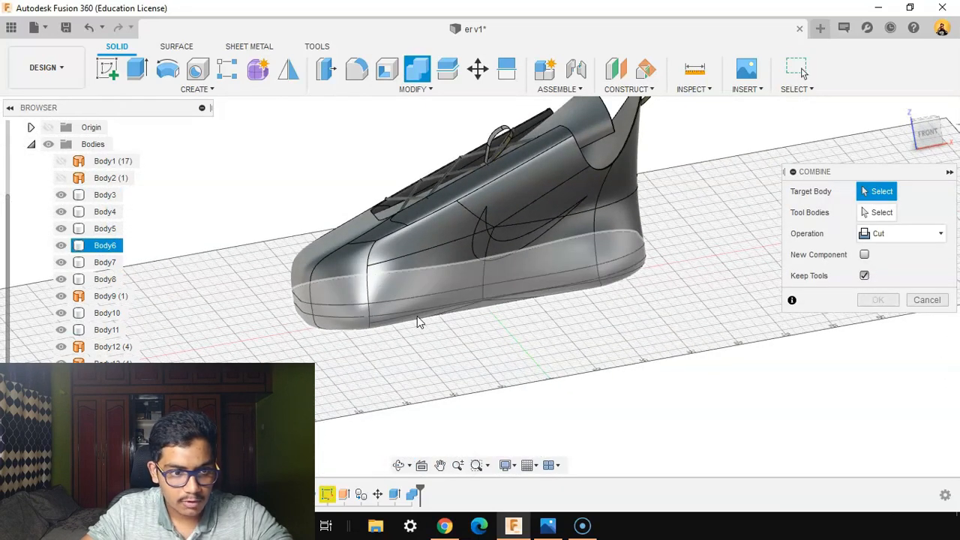
left_click(417, 316)
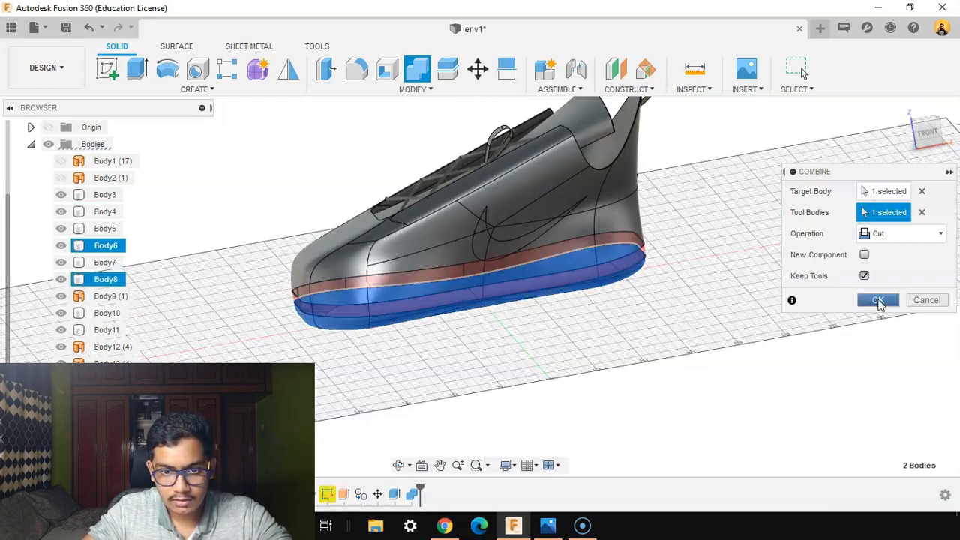
key("Escape")
middle_click_drag(751, 292, 739, 321, "shift")
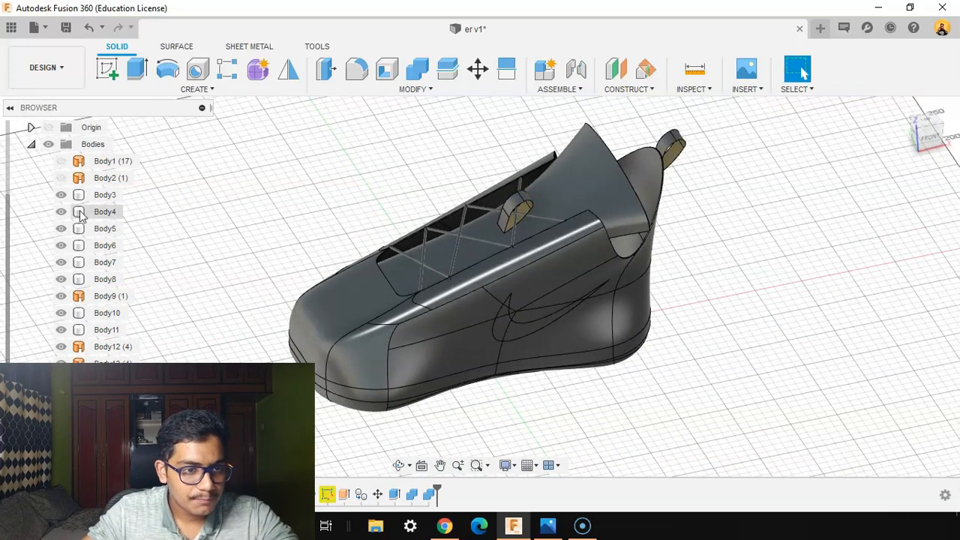
middle_click_drag(709, 303, 714, 285, "shift")
Step: Search the appearance library for "white" and apply ABS (White) to the shoe upper
right_click(113, 196)
left_click(308, 294)
middle_click_drag(653, 330, 612, 345)
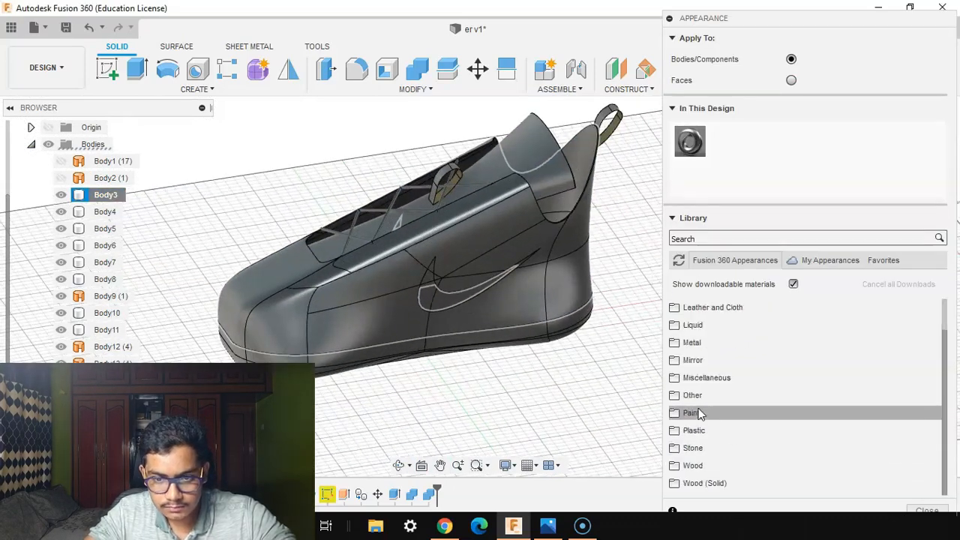
left_click(742, 239)
type("white")
left_click_drag(686, 348, 107, 233)
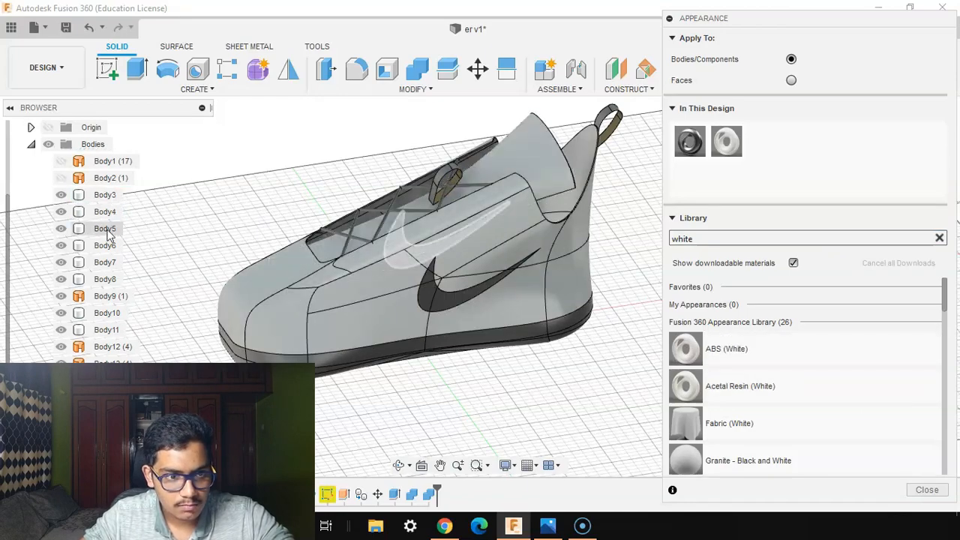
Step: Search the appearance library for "black" and apply a black appearance to both swoosh bodies
type("black")
mouse_move(392, 330)
middle_mouse_down("shift")
mouse_move(420, 332)
mouse_move(404, 327)
middle_mouse_up("shift")
left_click_drag(161, 262, 106, 262)
mouse_move(450, 300)
middle_mouse_down("shift")
mouse_move(465, 369)
mouse_move(461, 288)
middle_mouse_up("shift")
left_click_drag(114, 264, 113, 263)
mouse_move(540, 375)
middle_mouse_down("shift")
mouse_move(562, 343)
mouse_move(559, 303)
mouse_move(551, 399)
mouse_move(555, 383)
middle_mouse_up("shift")
Step: Search the appearance library for "green" and apply Jade (Green) to the sole band
left_click_drag(741, 238, 667, 242)
type("green")
left_click_drag(686, 387, 420, 270)
scroll(521, 348, "up", 1)
Step: Apply Jade (Green) to the lace bodies and Jade (White-Green) to the pull loops
left_click_drag(111, 300, 300, 338)
middle_click_drag(439, 322, 469, 293, "shift")
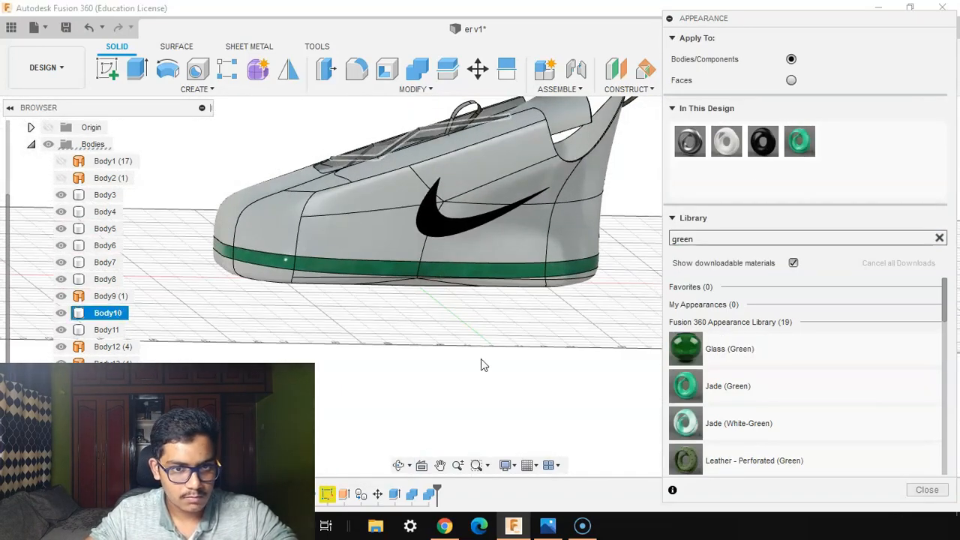
middle_click_drag(484, 365, 687, 383, "shift")
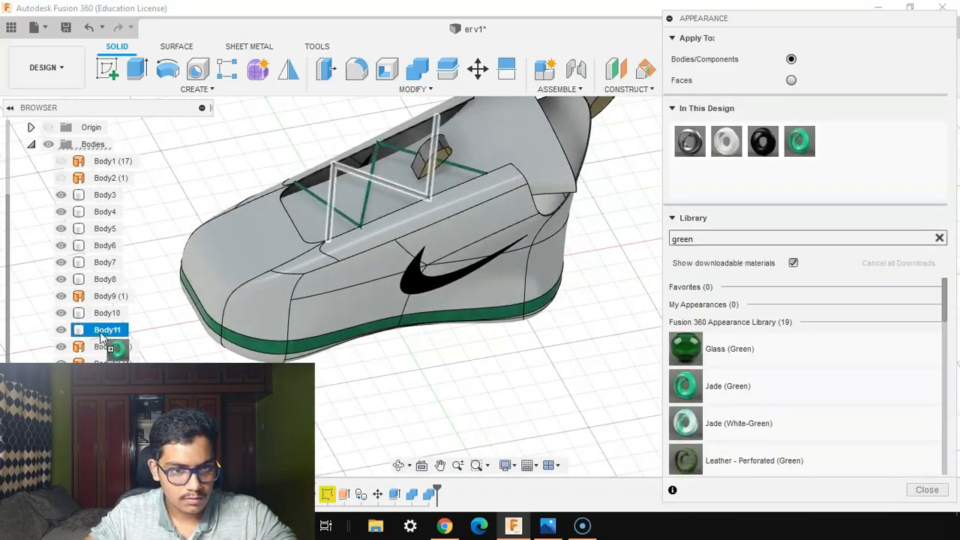
left_click_drag(103, 338, 105, 347)
middle_click_drag(588, 150, 509, 279, "shift")
left_click(508, 278)
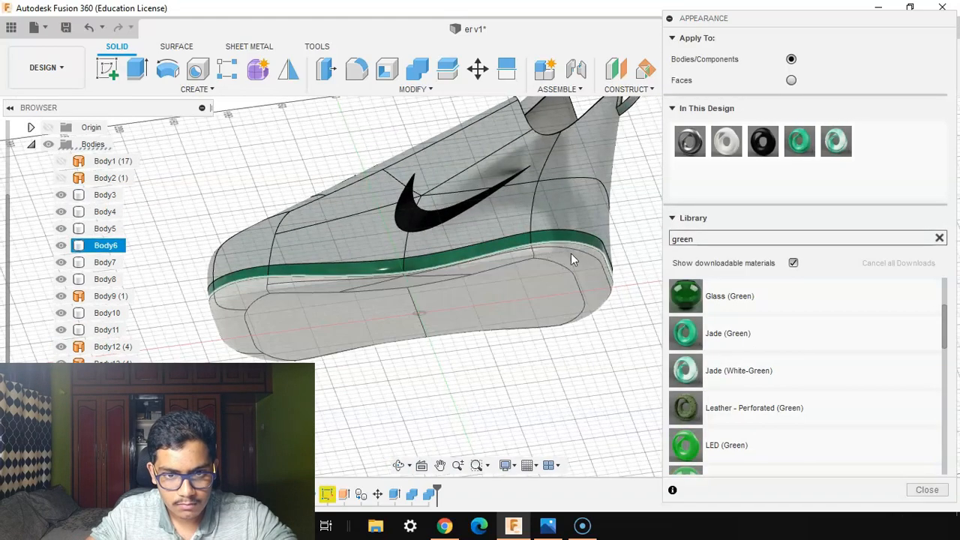
Step: Try Leather - Perforated (Green) on the sole, and replace it with a dark appearance found by searching for "gra"
left_click_drag(688, 410, 544, 296)
middle_click_drag(544, 296, 563, 379, "shift")
scroll(790, 381, "down", 1)
type("gra")
left_click_drag(718, 423, 167, 275)
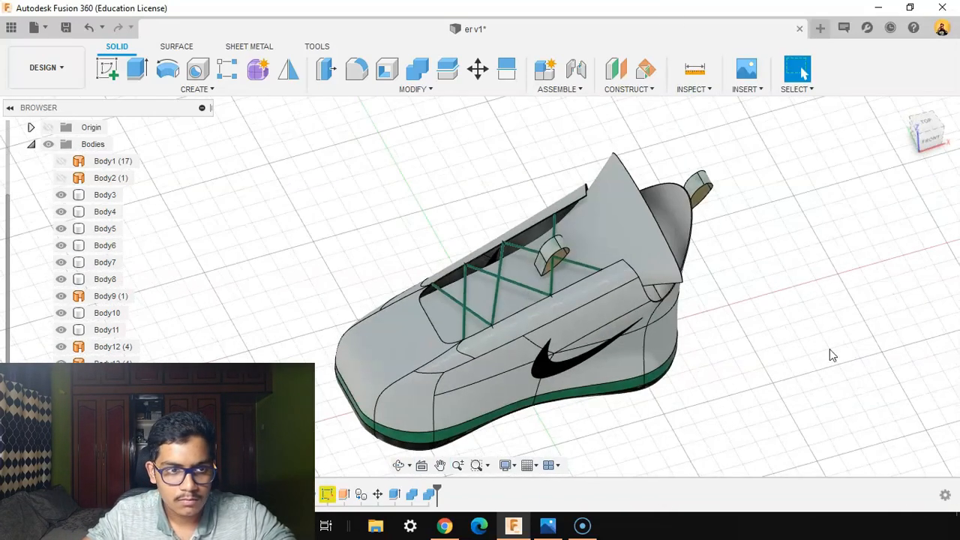
Step: Switch to the Render workspace and view the coloured shoe from the side
left_click(43, 66)
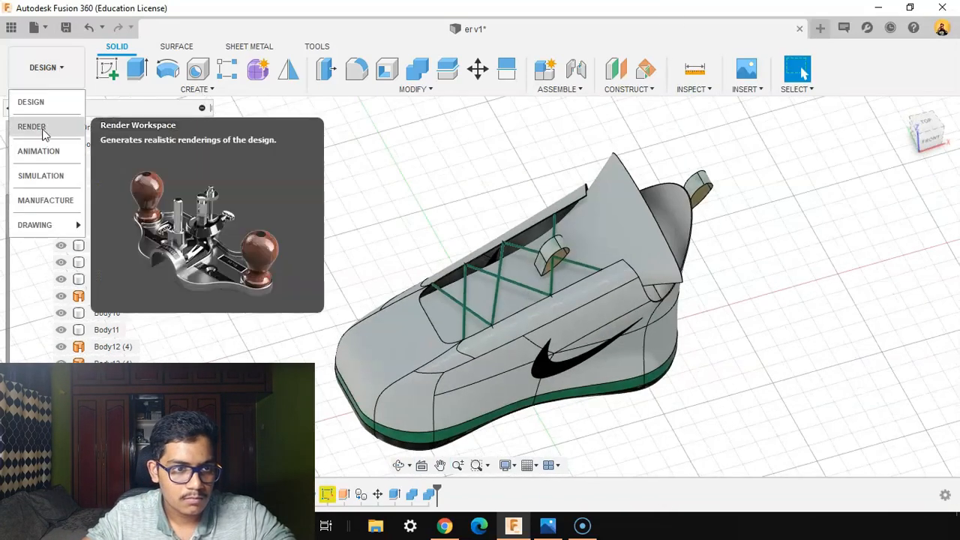
left_click(32, 125)
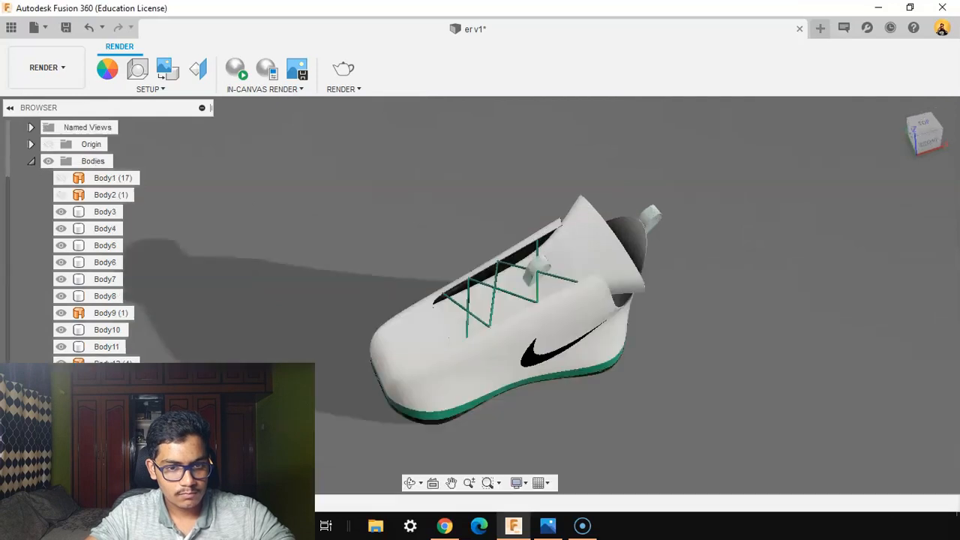
middle_click_drag(734, 365, 600, 285, "shift")
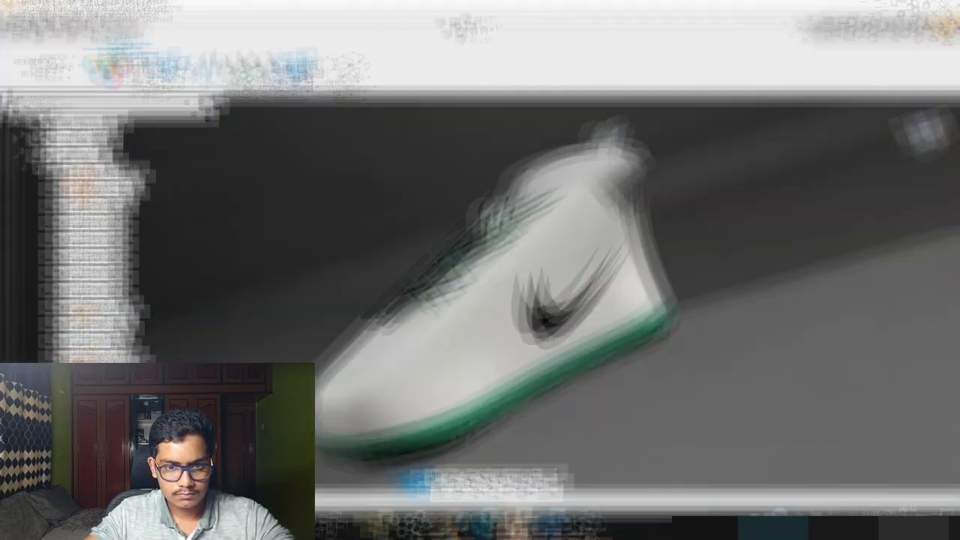